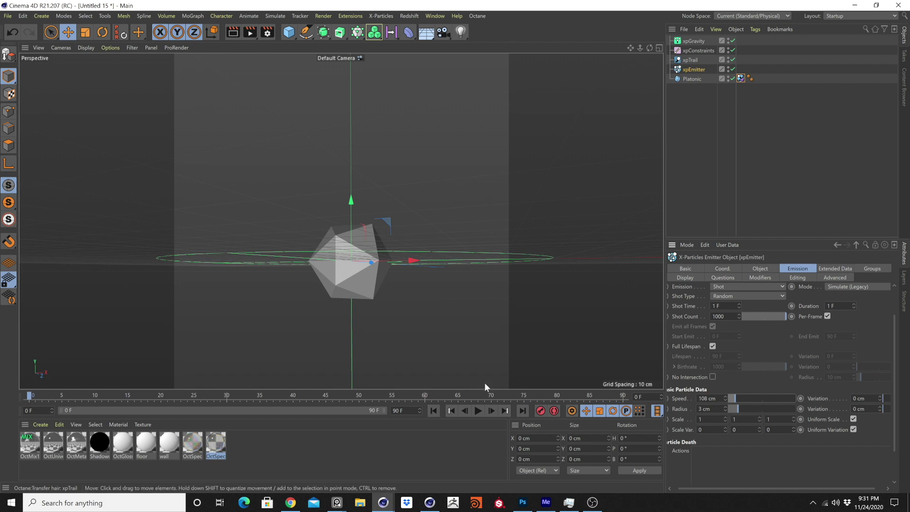
Step: Play back the finished particle trail simulation around the Platonic object, inspect it from another angle, and replay it from the start
left_click(478, 411)
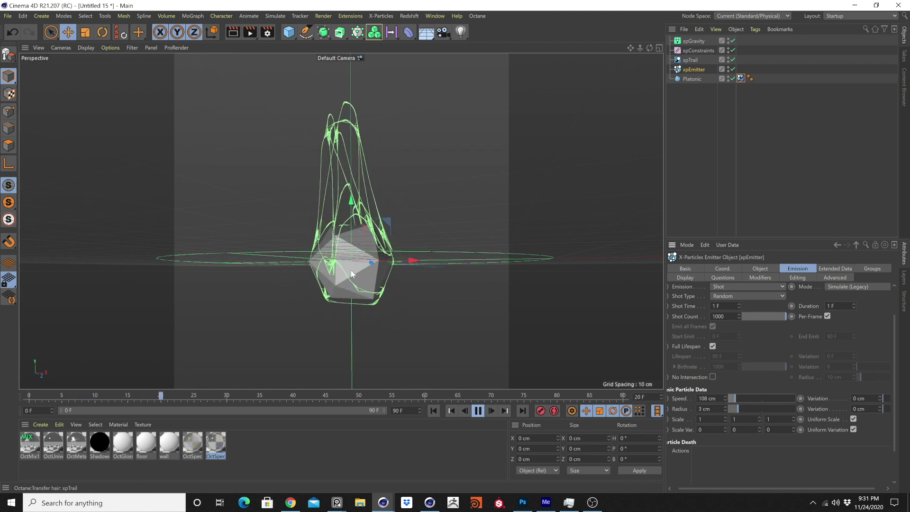
scroll(357, 271, "up", 3)
left_click_drag(362, 261, 373, 288, "alt")
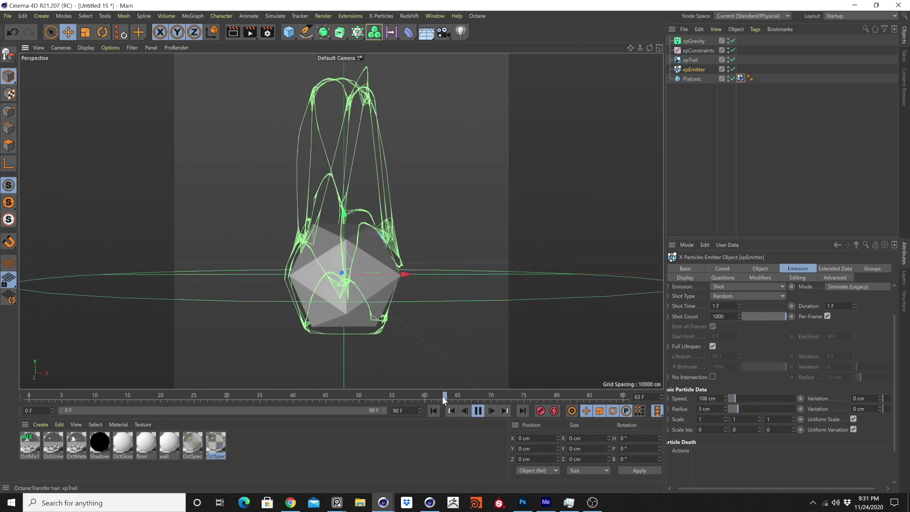
left_click(478, 411)
left_click_drag(379, 284, 399, 296, "alt")
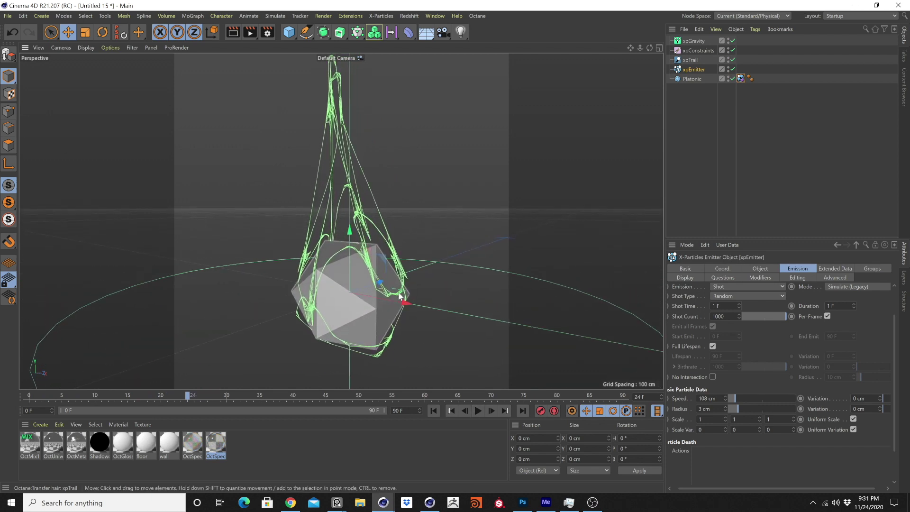
left_click(434, 411)
left_click(477, 411)
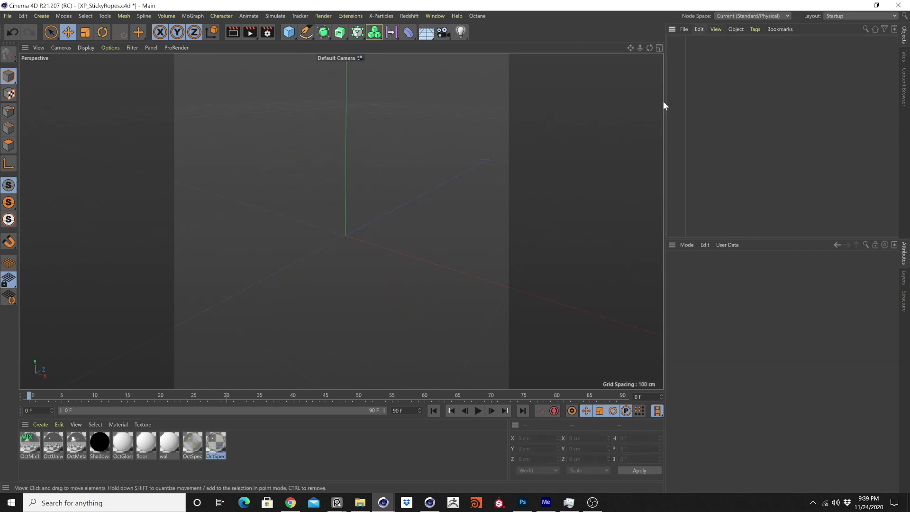
Step: Check the installed X-Particles version information and close it
left_click(381, 16)
left_click(388, 27)
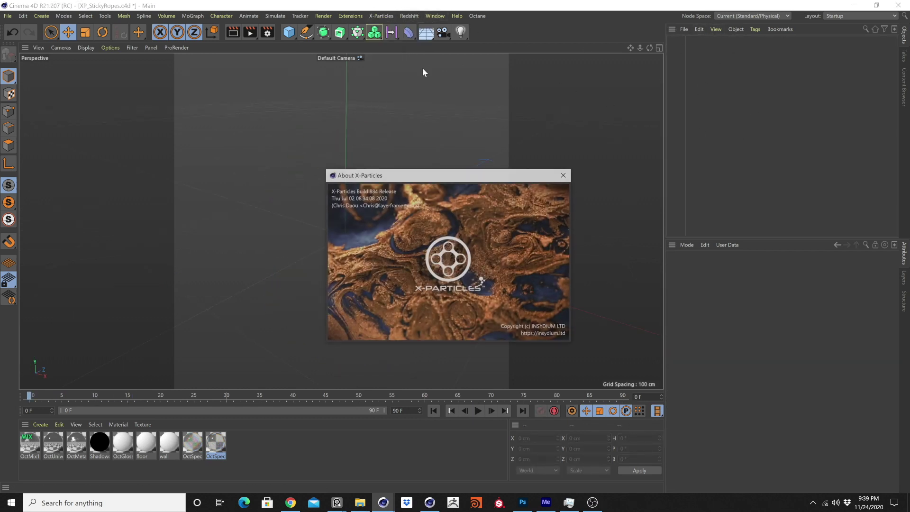
left_click(563, 174)
Step: Add a cube and set its X, Y and Z sizes to 50 cm each
left_click(289, 31)
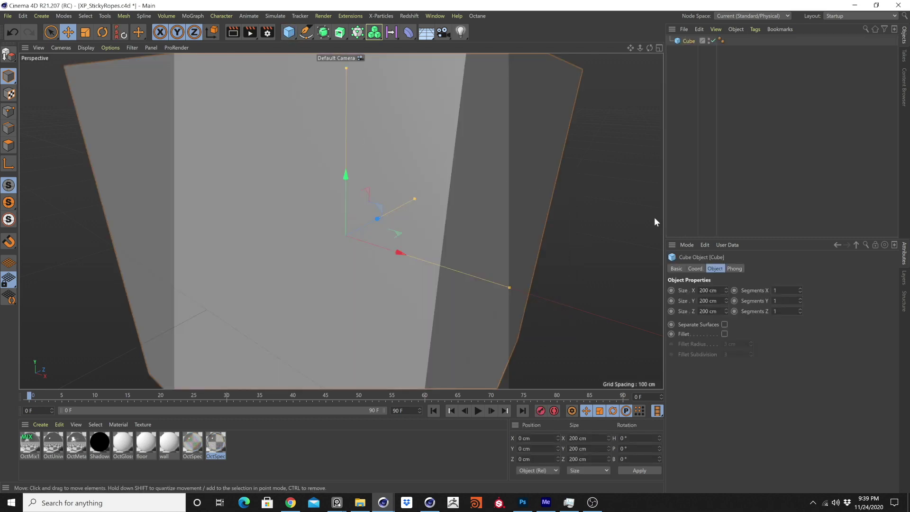
left_click(708, 290)
type("50")
key("Tab")
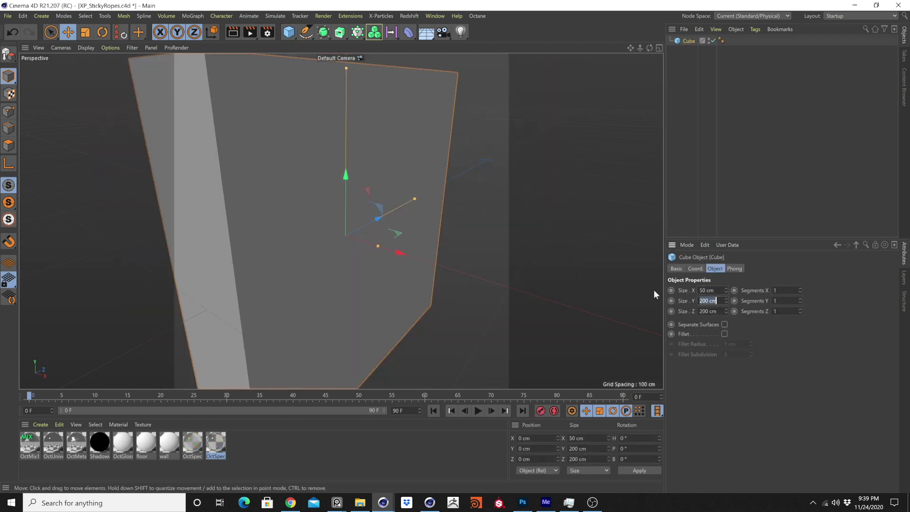
type("50")
key("Tab")
type("50")
key("Return")
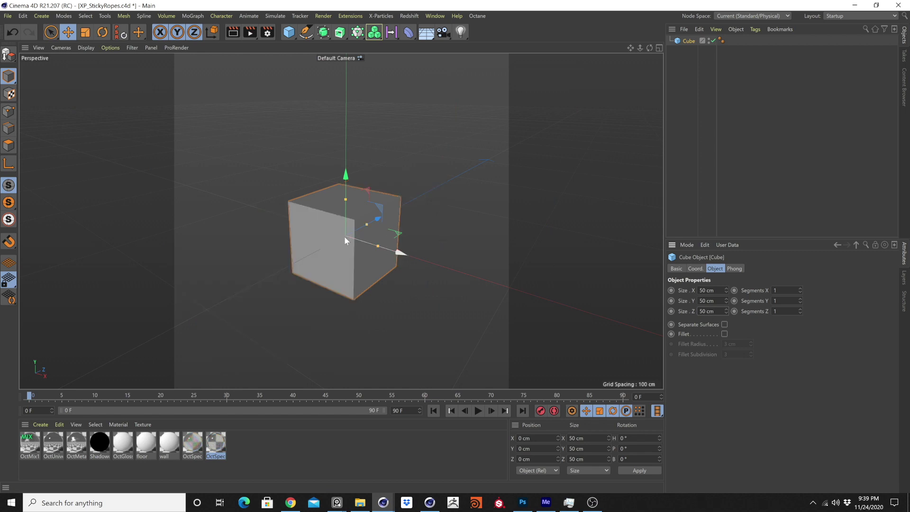
Step: Add an xpEmitter to the scene and set its emitter shape to Object
scroll(347, 244, "up", 3)
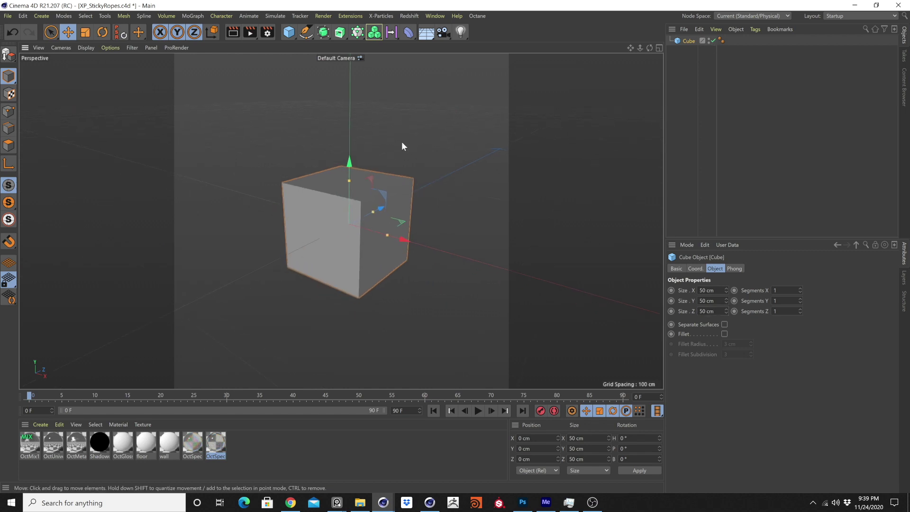
scroll(426, 196, "up", 3)
scroll(365, 250, "down", 3)
mouse_move(351, 243)
left_mouse_down("alt")
mouse_move(347, 232)
mouse_move(359, 230)
left_mouse_up("alt")
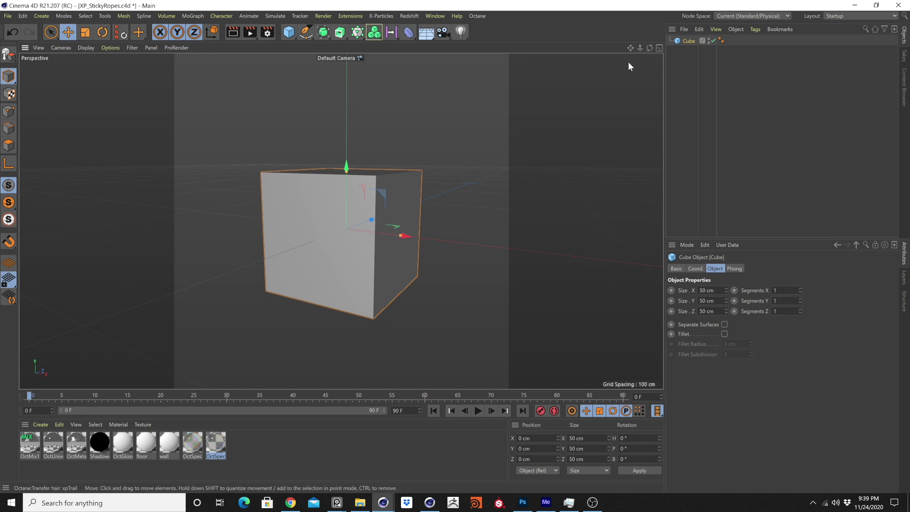
left_click(385, 16)
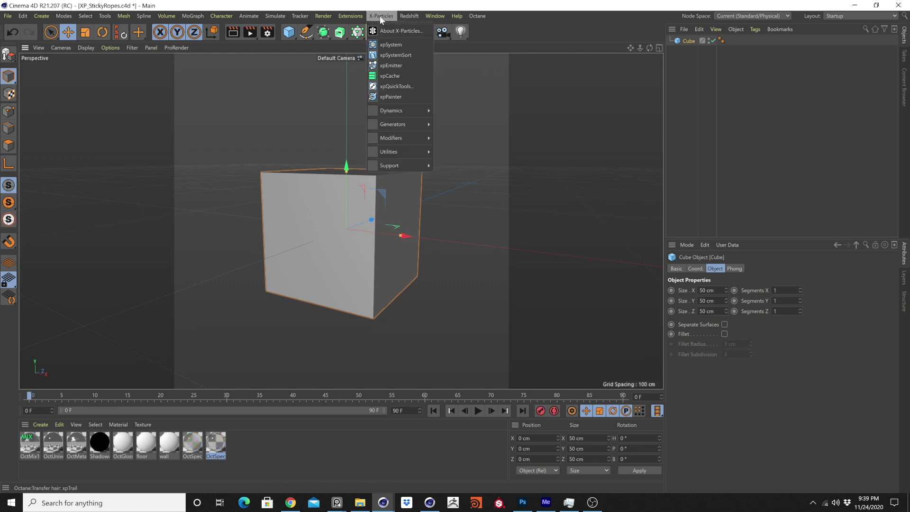
left_click(396, 65)
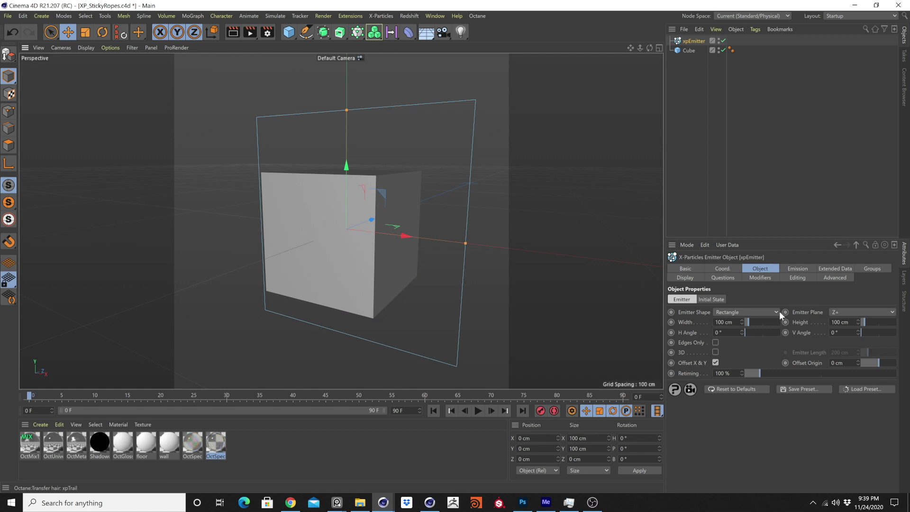
left_click(754, 313)
left_click(739, 399)
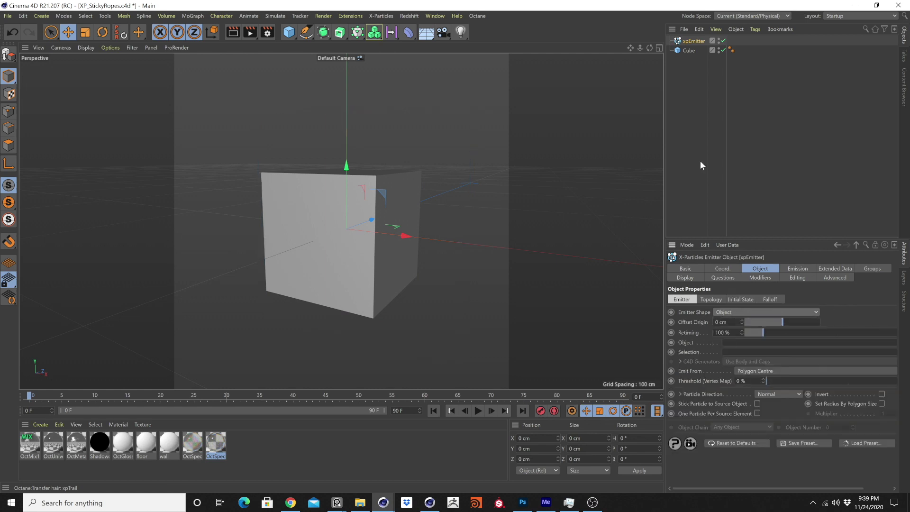
Step: Assign the cube as the emitter's source object and emit the particles from its edges
left_click_drag(686, 50, 737, 342)
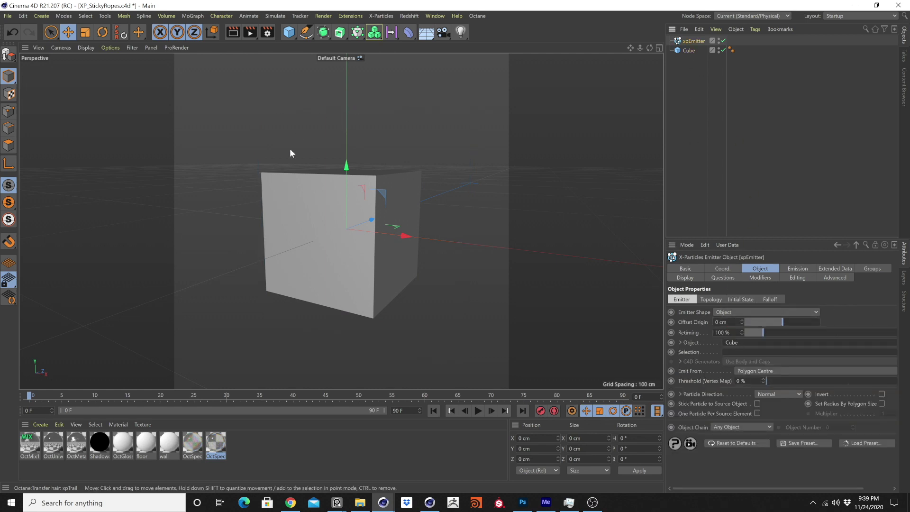
left_click(765, 372)
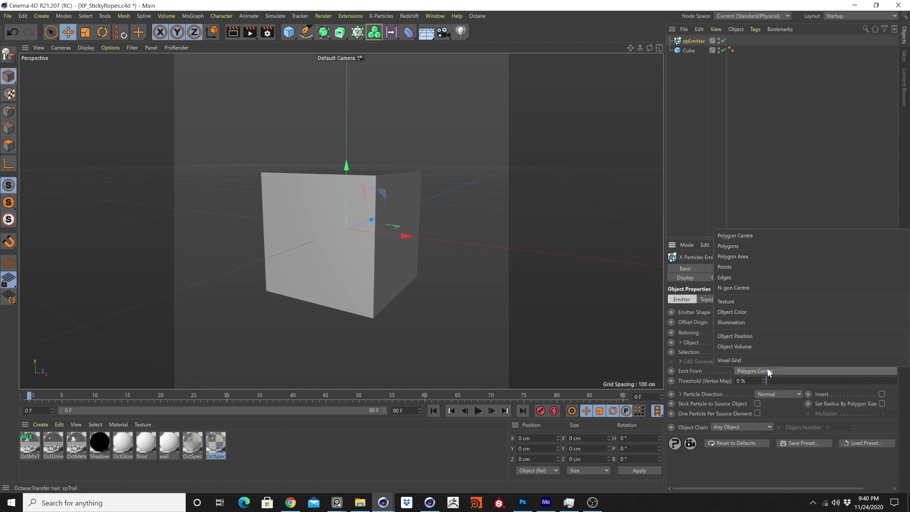
left_click(736, 279)
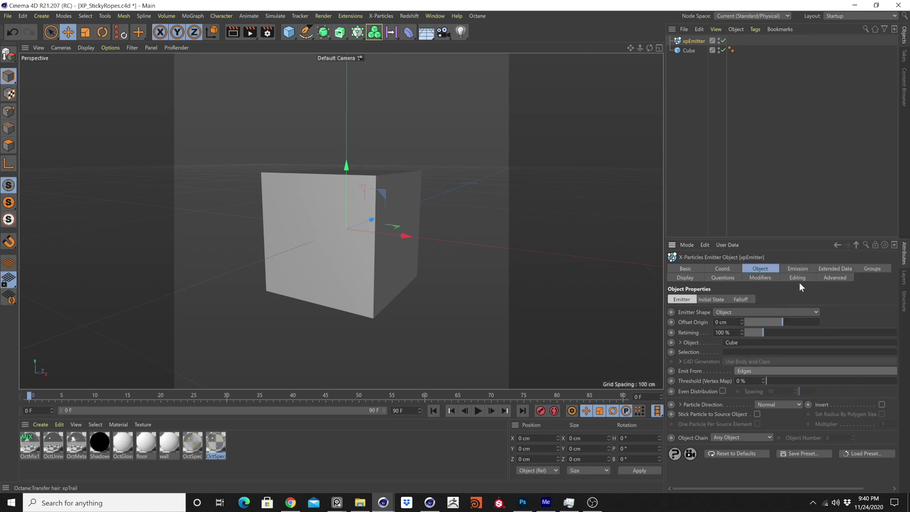
Step: Set the emitter's emission mode to Shot
left_click(798, 267)
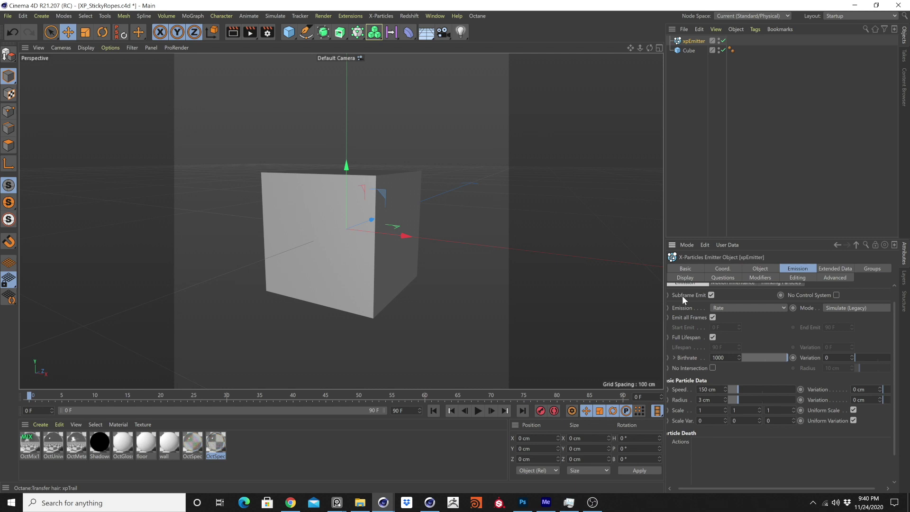
left_click(741, 309)
left_click(724, 333)
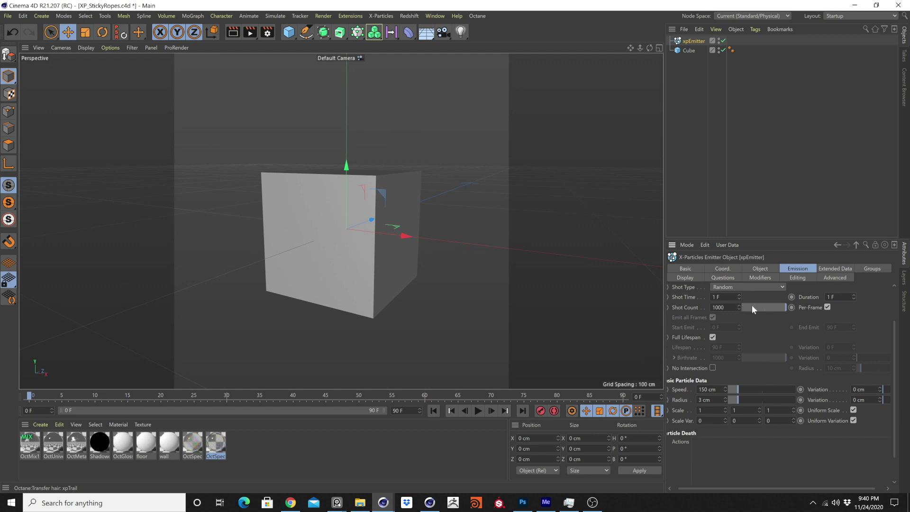
Step: Start playback and set the emitter's editor display to Circle
left_click(478, 410)
left_click(684, 277)
left_click(756, 368)
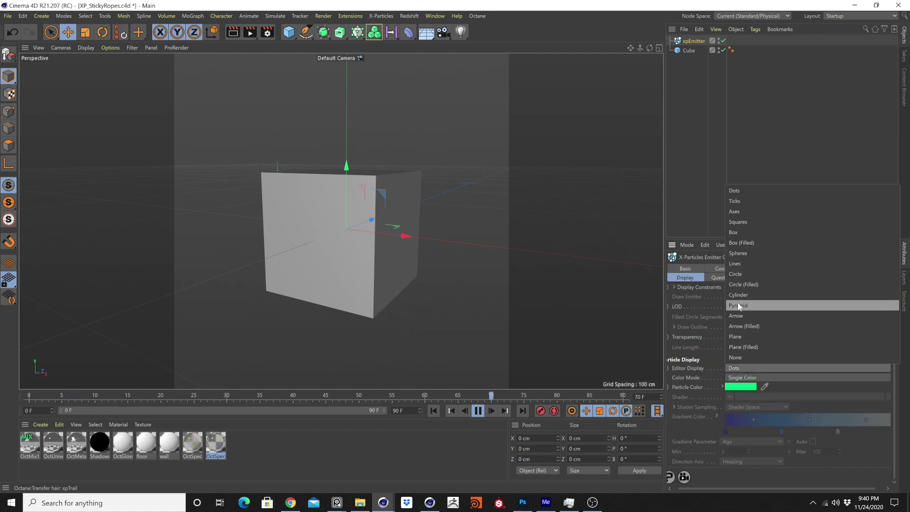
left_click(761, 274)
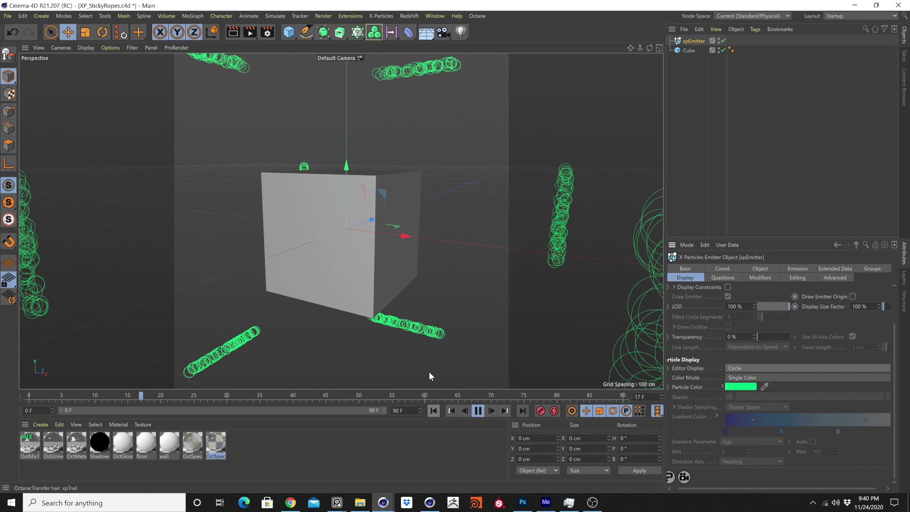
Step: Extend the animation and its preview range to 180 frames, and stop the playback
left_click(403, 411)
type("180")
key("Return")
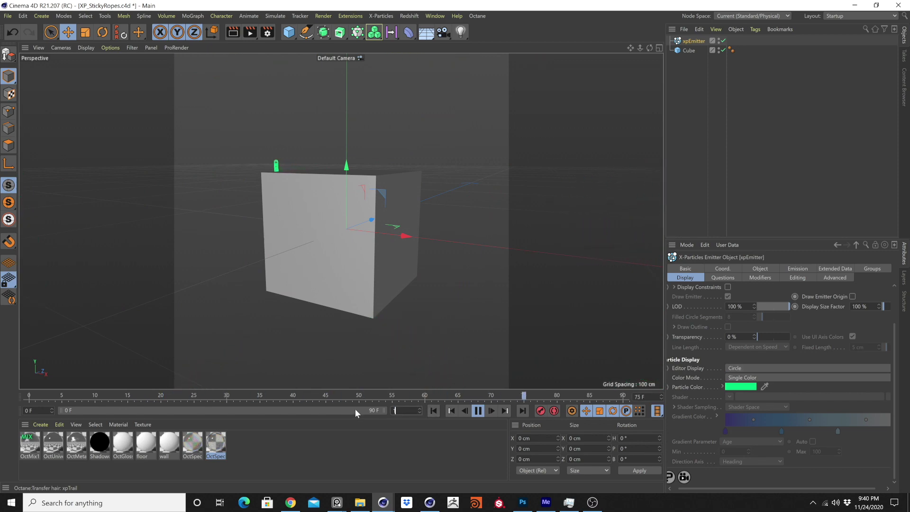
left_click_drag(227, 410, 384, 410)
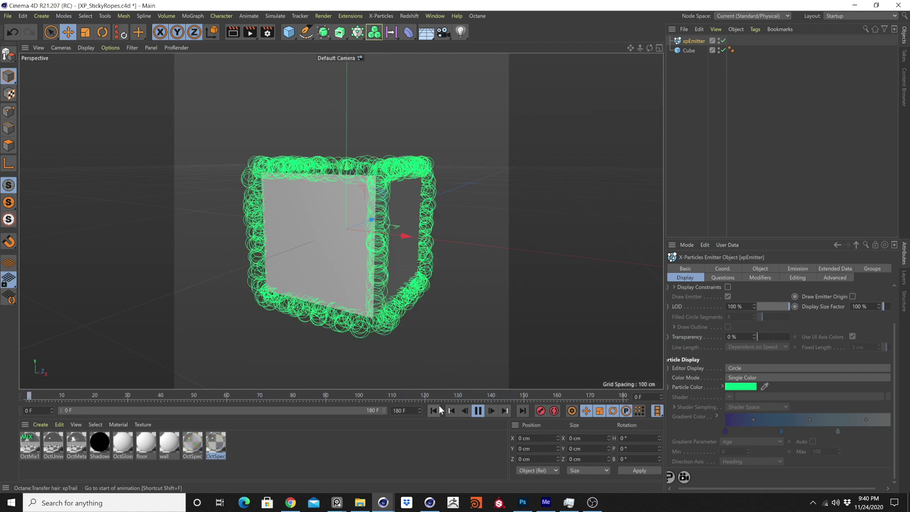
left_click(478, 410)
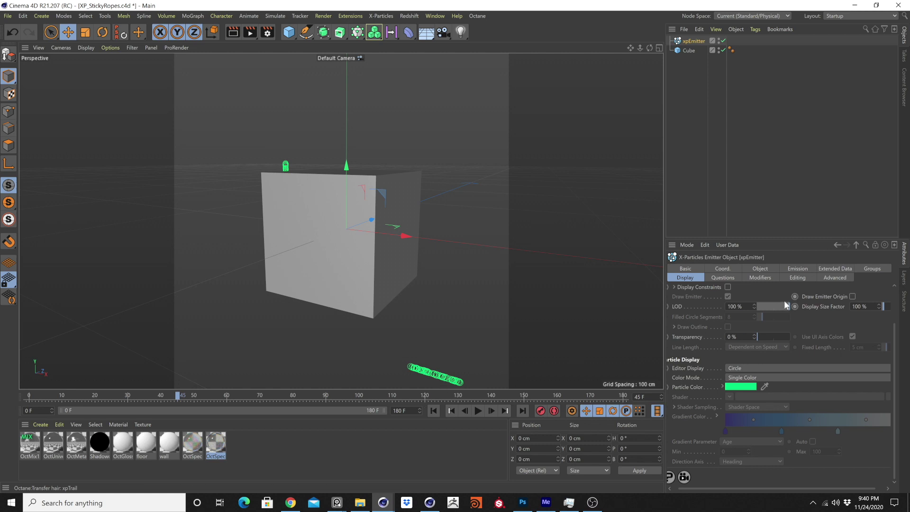
Step: Add an xpConstraints object with Connect Within Distance enabled and return the animation to frame 0
left_click(797, 269)
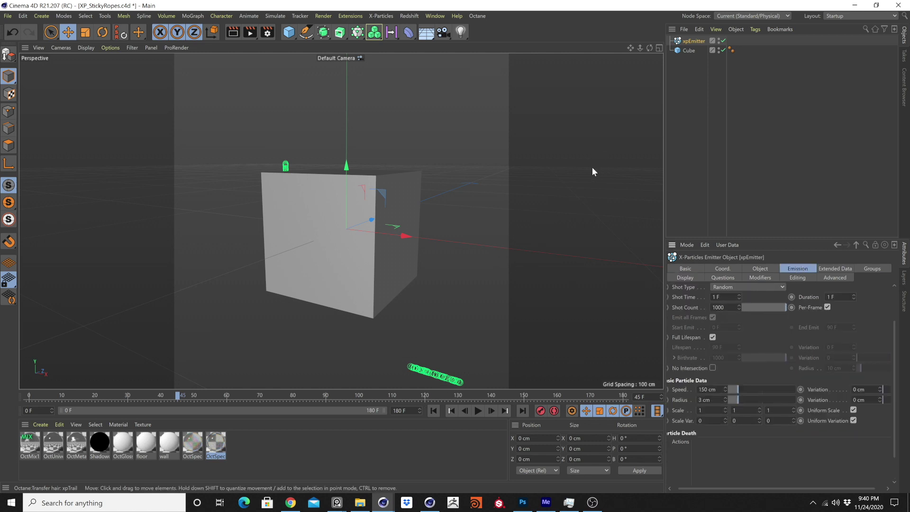
left_click(381, 16)
mouse_move(403, 110)
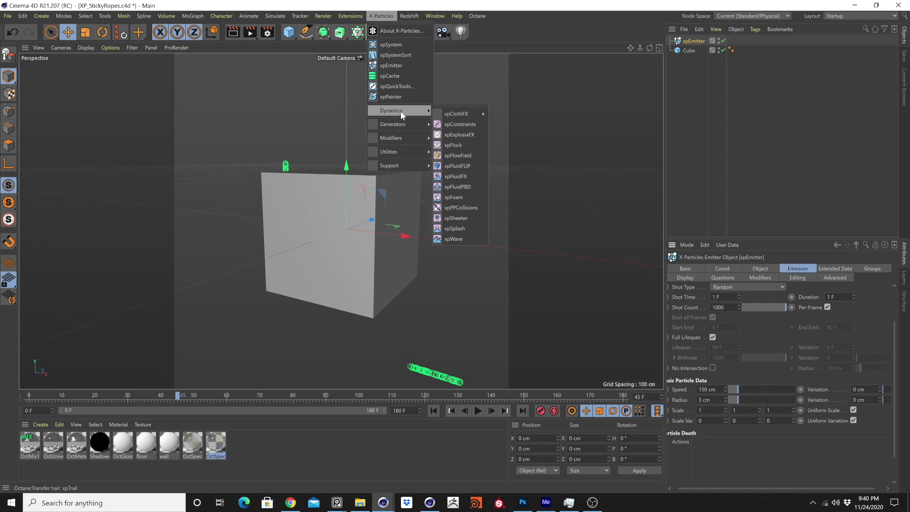
left_click(466, 125)
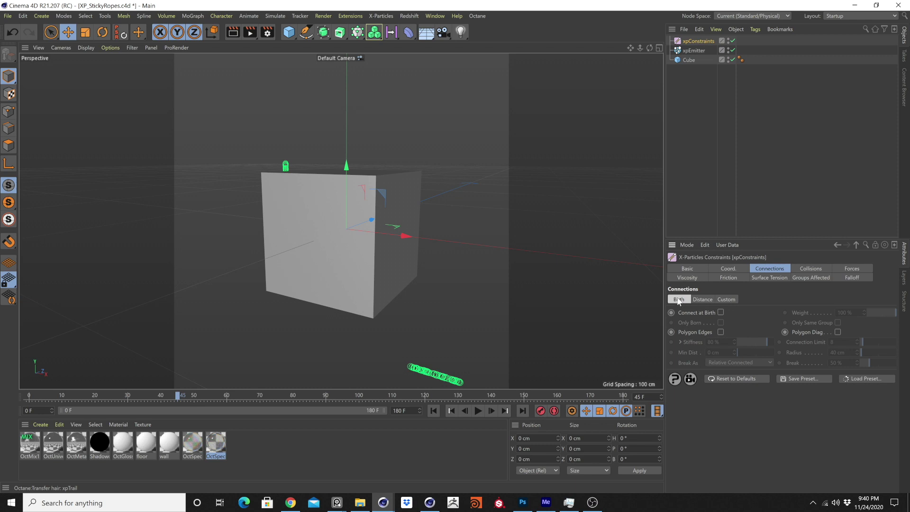
left_click(703, 300)
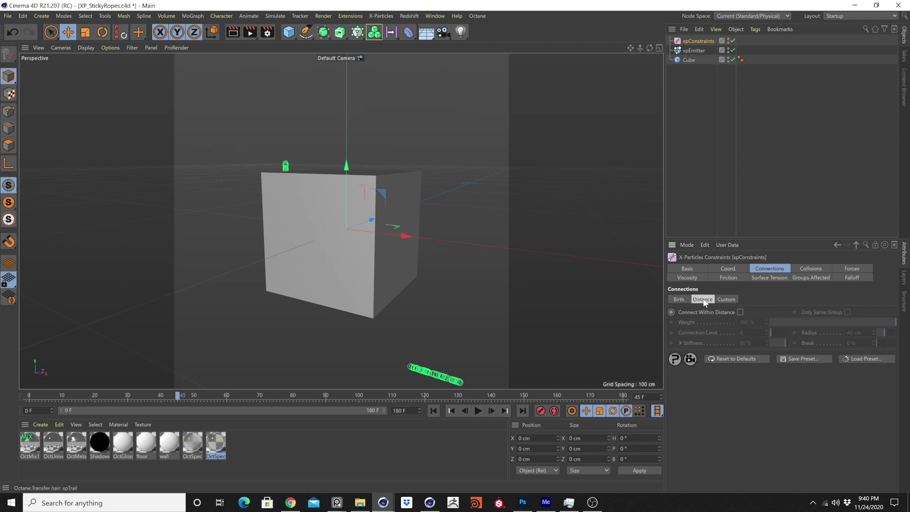
left_click(740, 313)
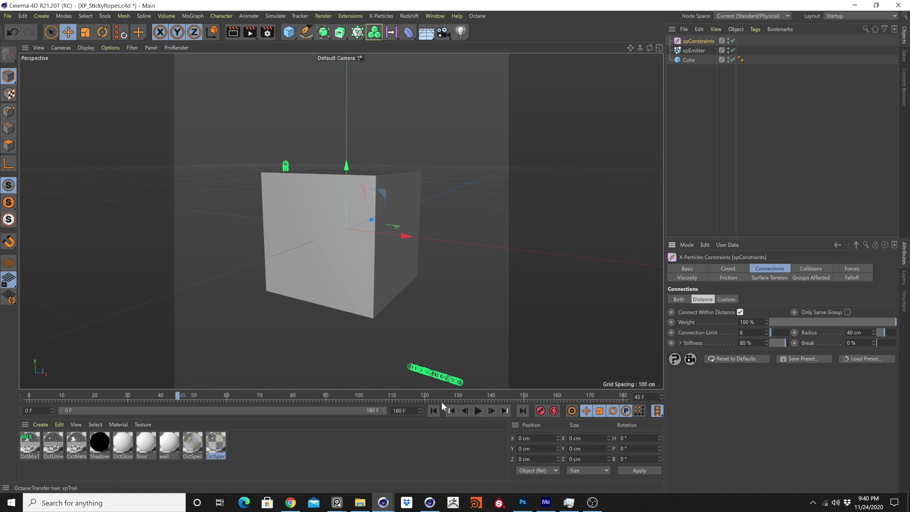
left_click(433, 411)
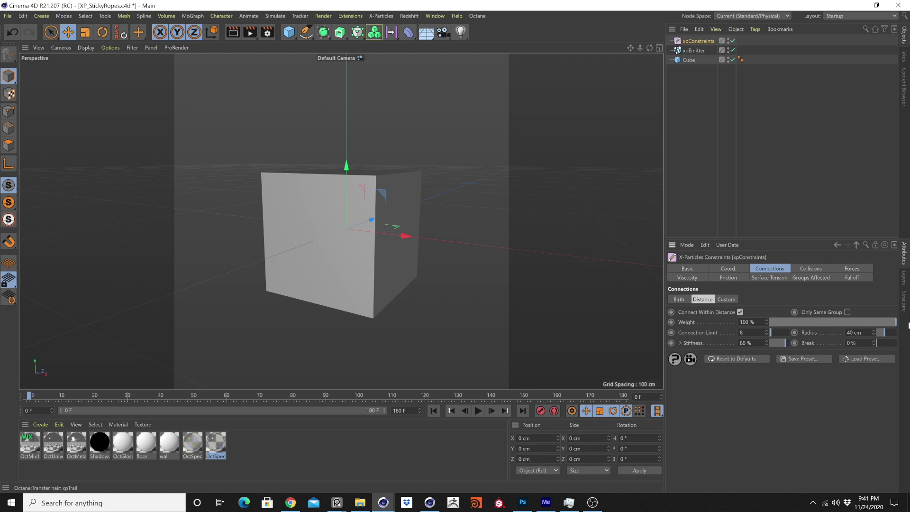
Step: Try a weight of 29 % for the distance connections and restore it to 100 %
left_click_drag(895, 322, 806, 322)
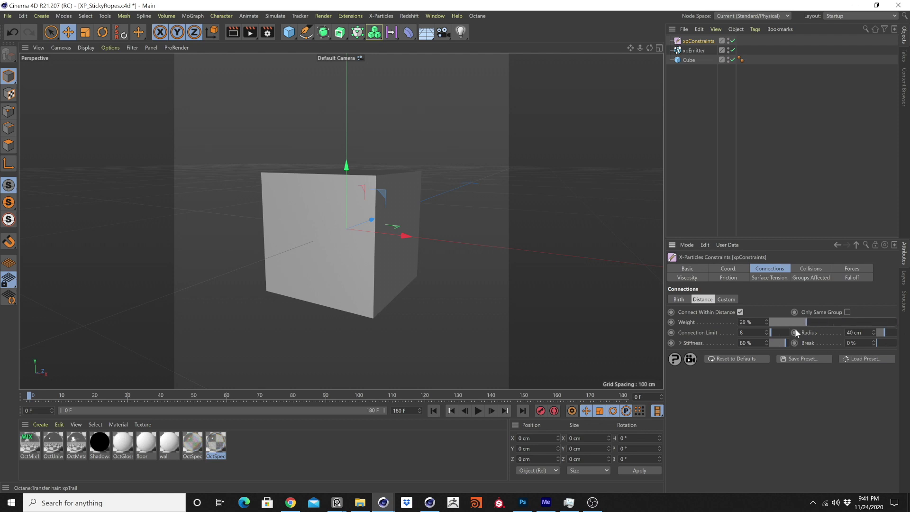
left_click_drag(760, 328, 880, 330)
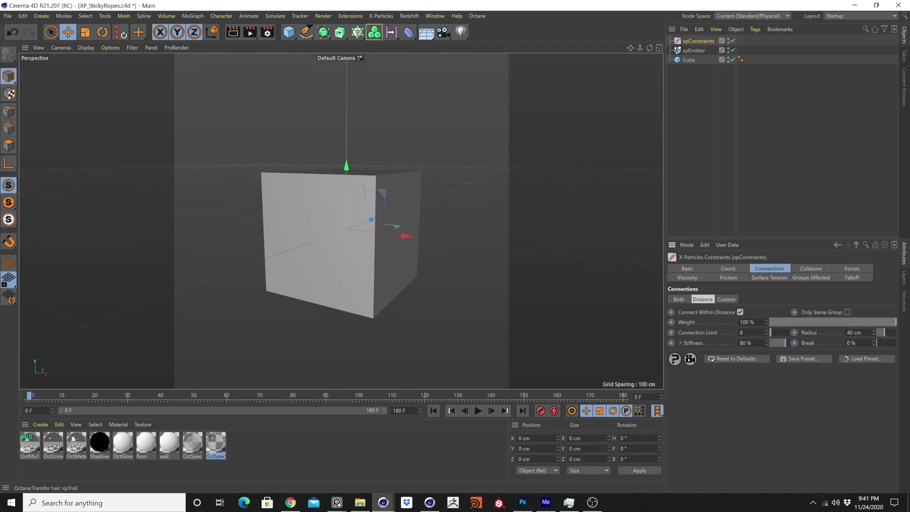
Step: Try Break values of 50 % and 500 % for the distance connections and reset Break to 0 %
double_click(848, 343)
type("50")
key("Return")
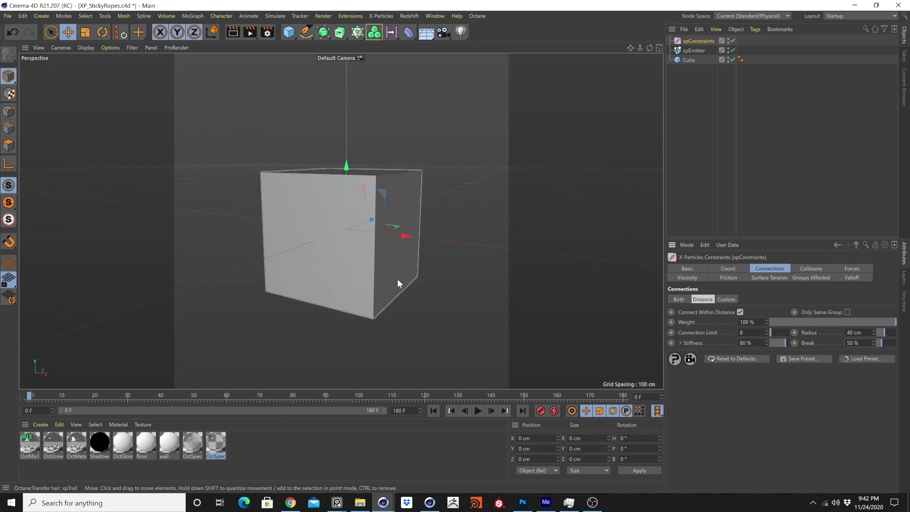
double_click(851, 343)
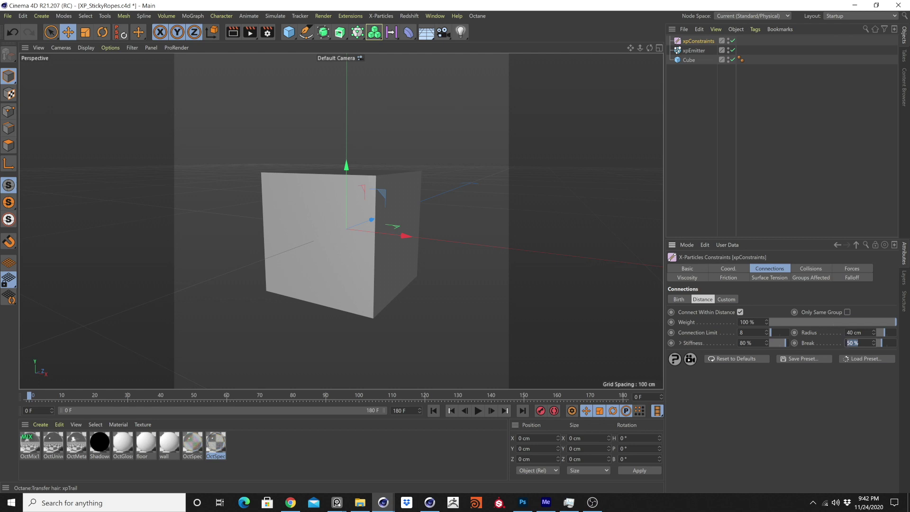
type("500")
key("Return")
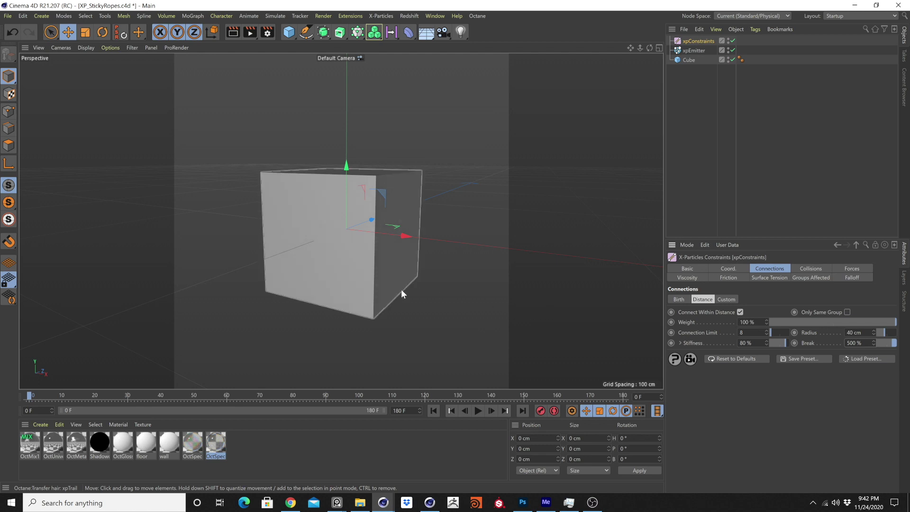
type("0")
key("Return")
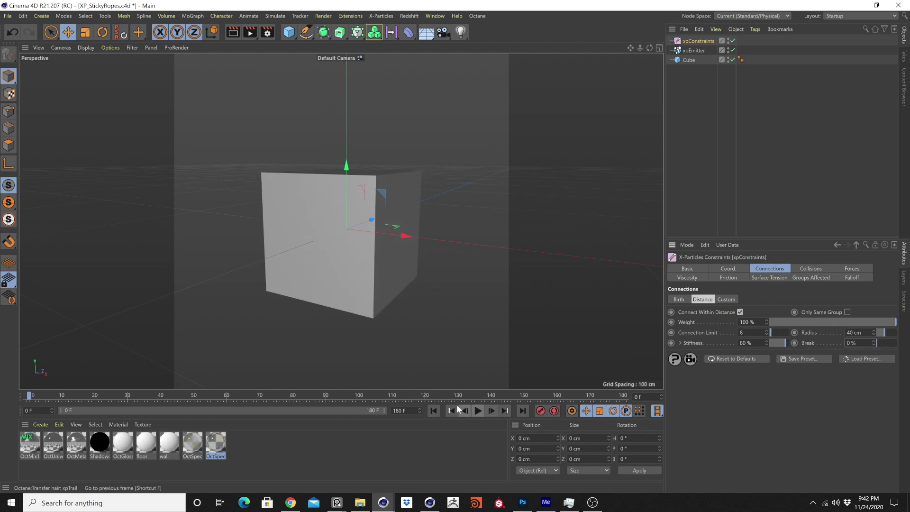
Step: Play the simulation and examine how the connected particles move around the cube from several angles
left_click(478, 411)
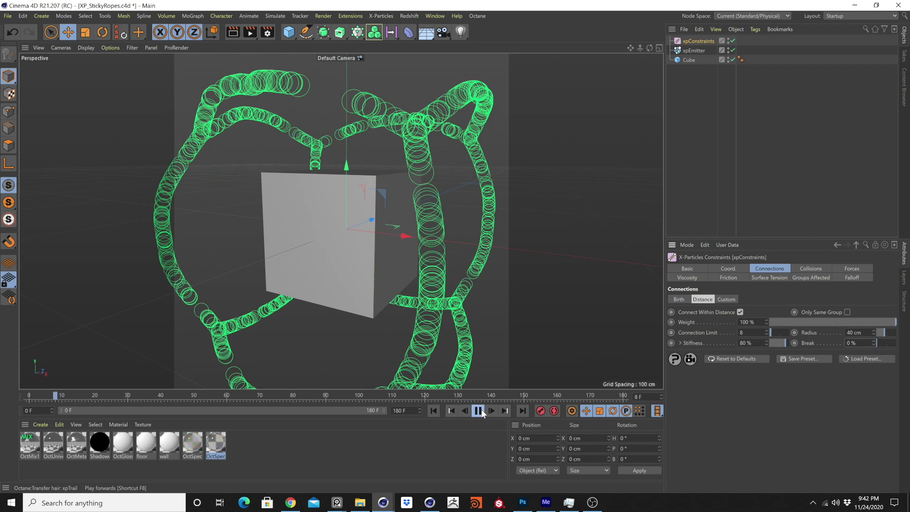
left_click_drag(407, 297, 373, 290, "alt")
scroll(373, 287, "down", 3)
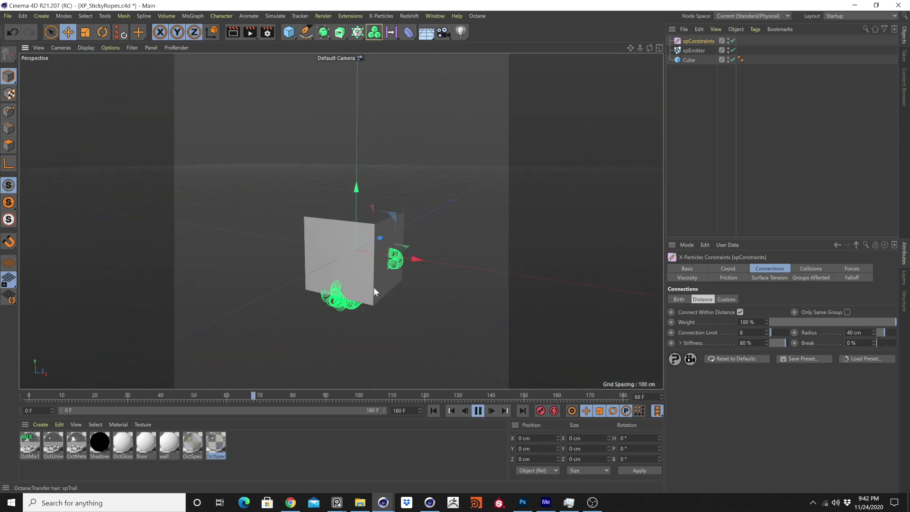
left_click_drag(377, 297, 443, 298, "alt")
scroll(348, 262, "up", 2)
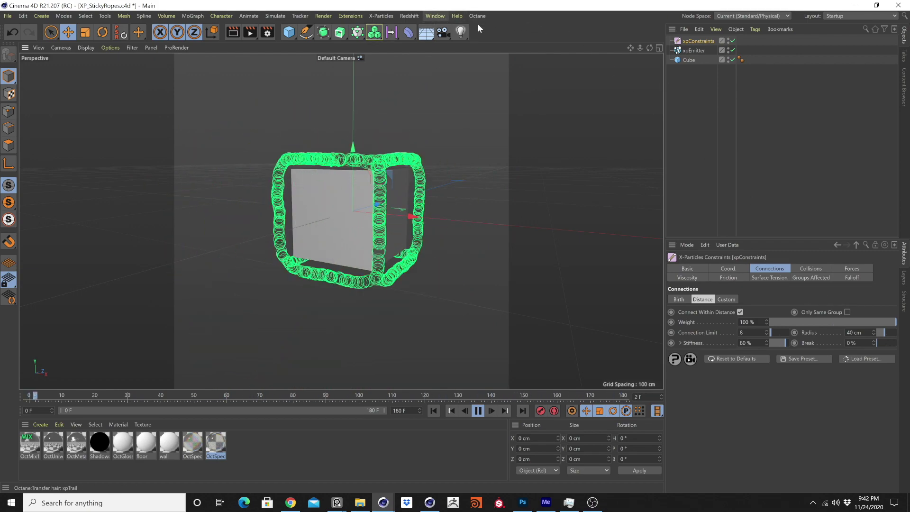
Step: Add an X-Particles Collider tag to the cube
left_click(689, 59)
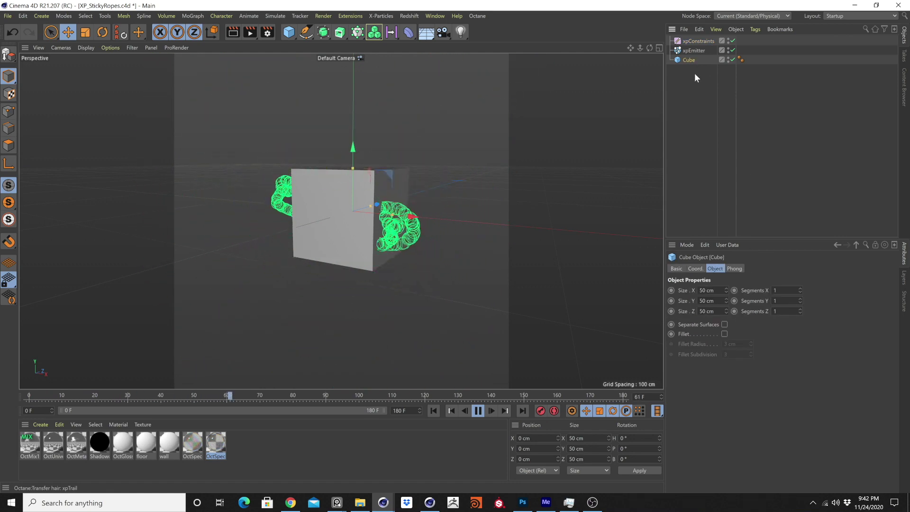
left_click(754, 30)
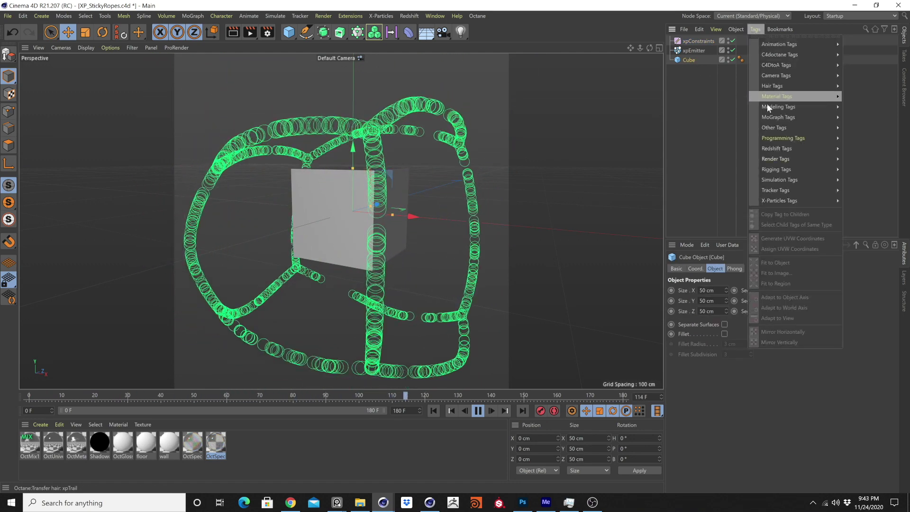
mouse_move(805, 201)
left_click(885, 219)
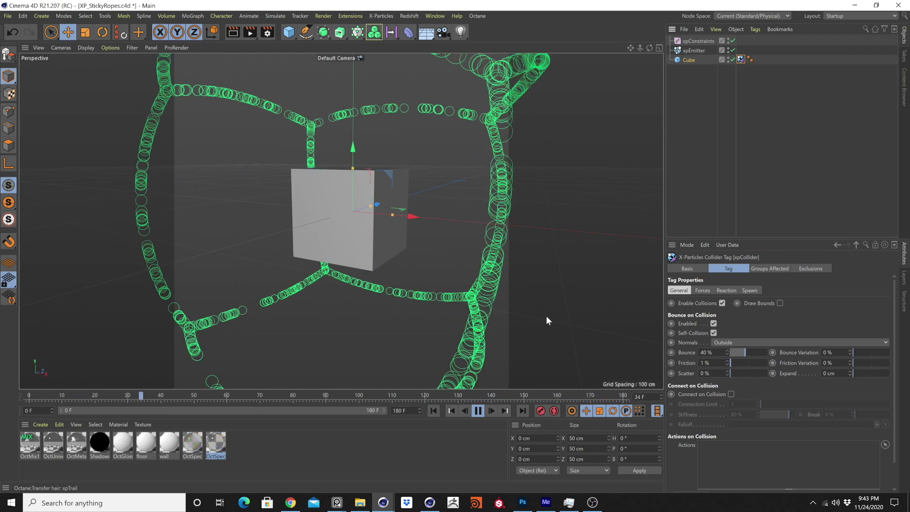
Step: Set the collider's Bounce and Friction to 0 %, enable Connect on Collision, and replay the simulation
left_click_drag(745, 352, 725, 363)
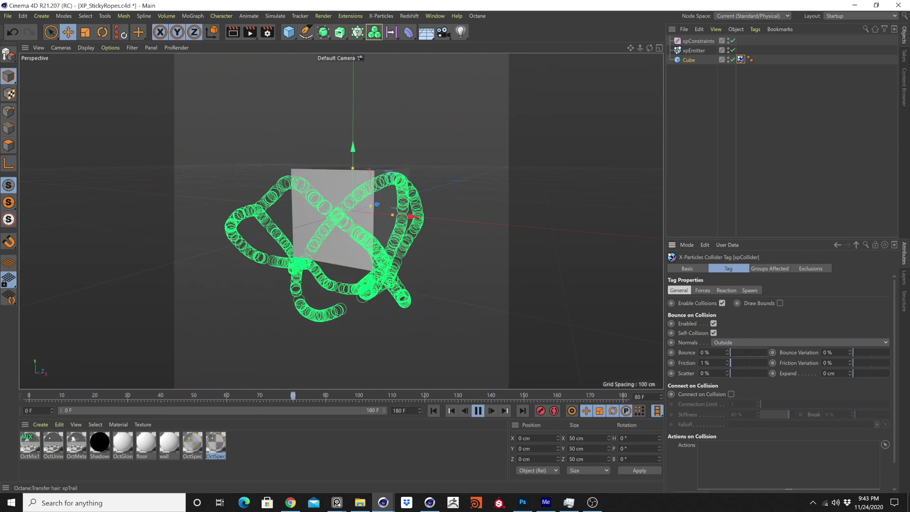
left_click(433, 411)
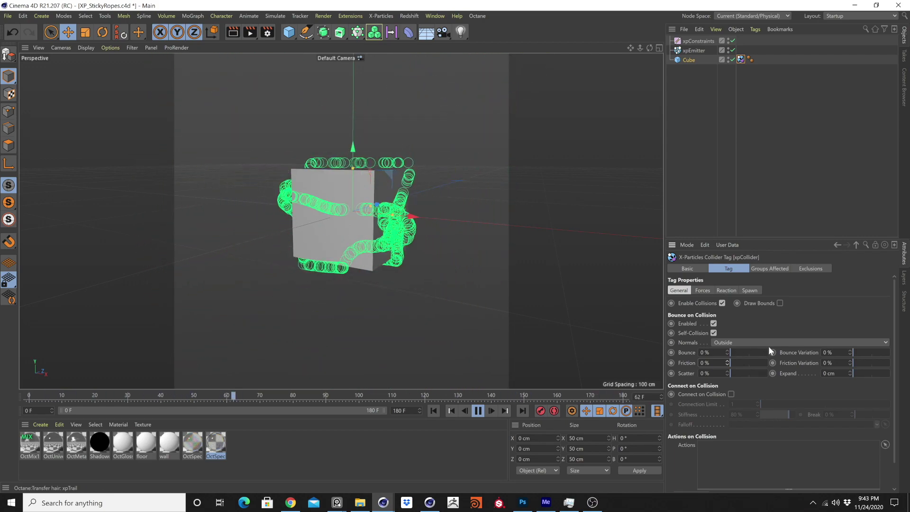
left_click(731, 394)
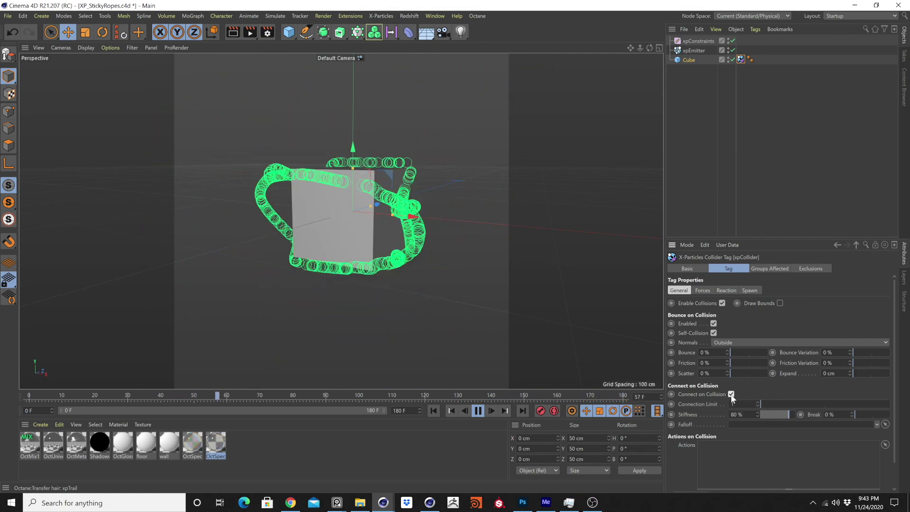
left_click(433, 411)
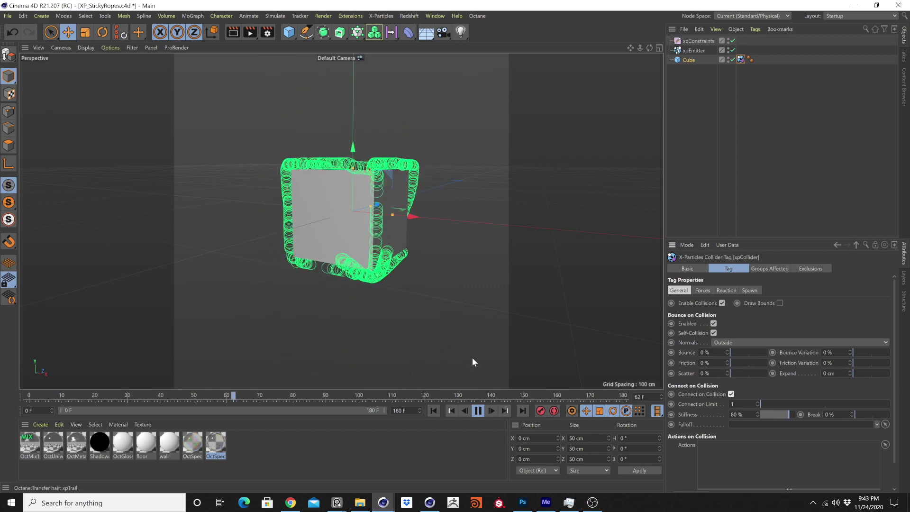
left_click(435, 410)
Step: Try emission speeds of 0 cm and 500 cm on the xpEmitter, replaying the simulation for each
left_click(694, 51)
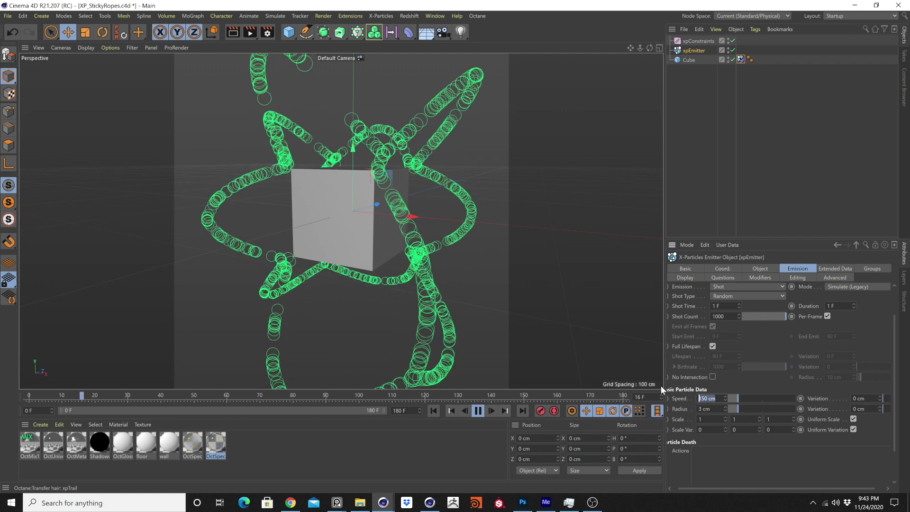
left_click_drag(737, 398, 660, 385)
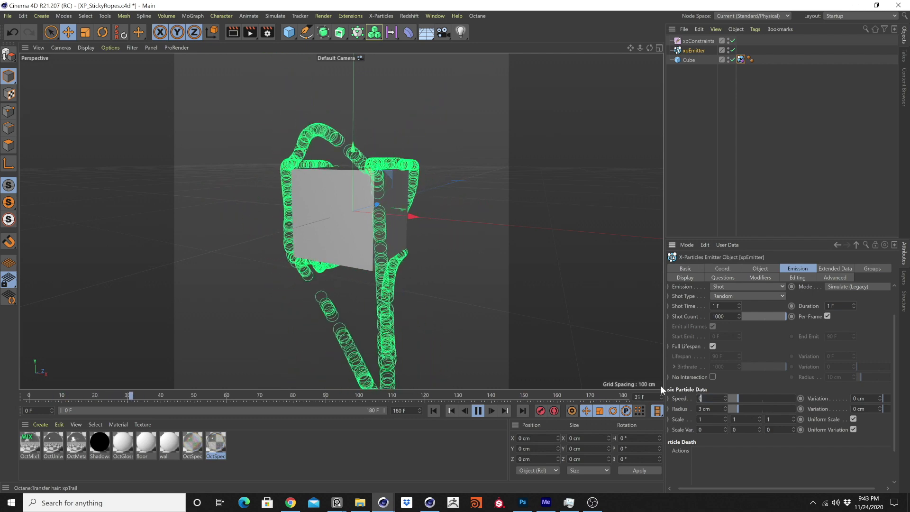
left_click(432, 411)
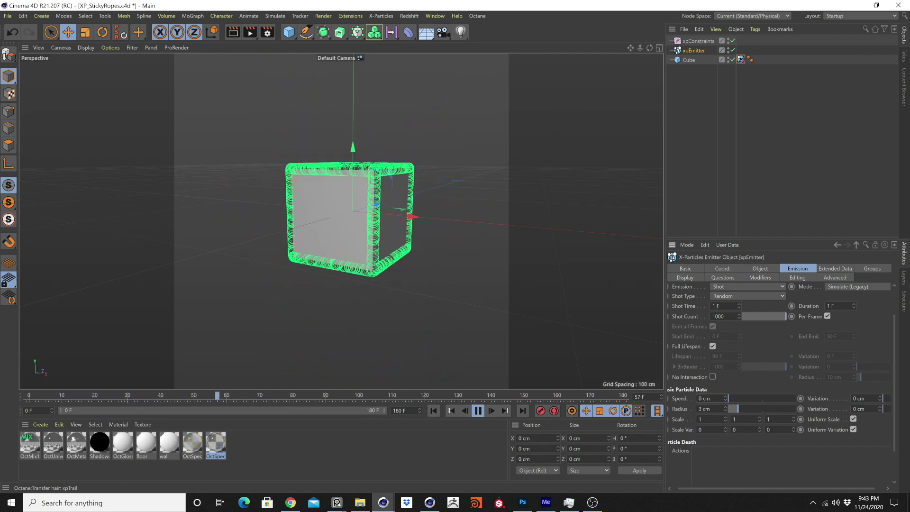
type("500")
key("Return")
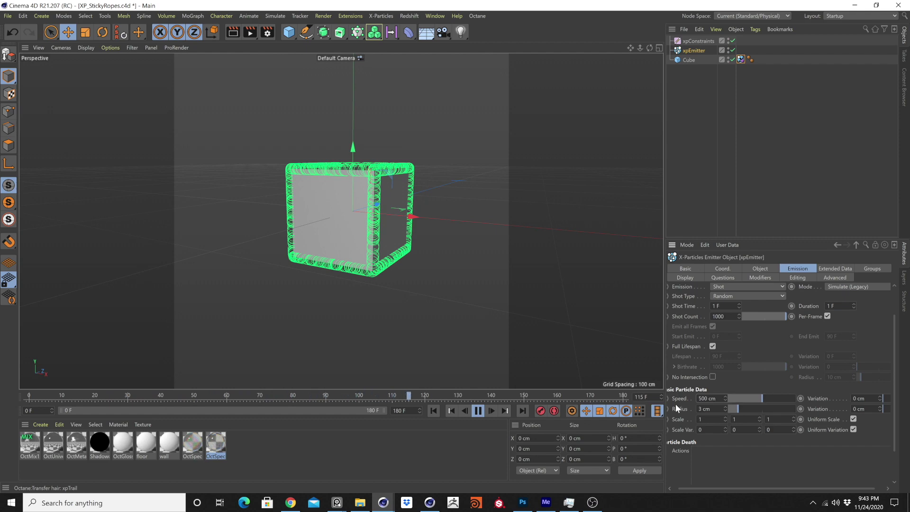
left_click(437, 414)
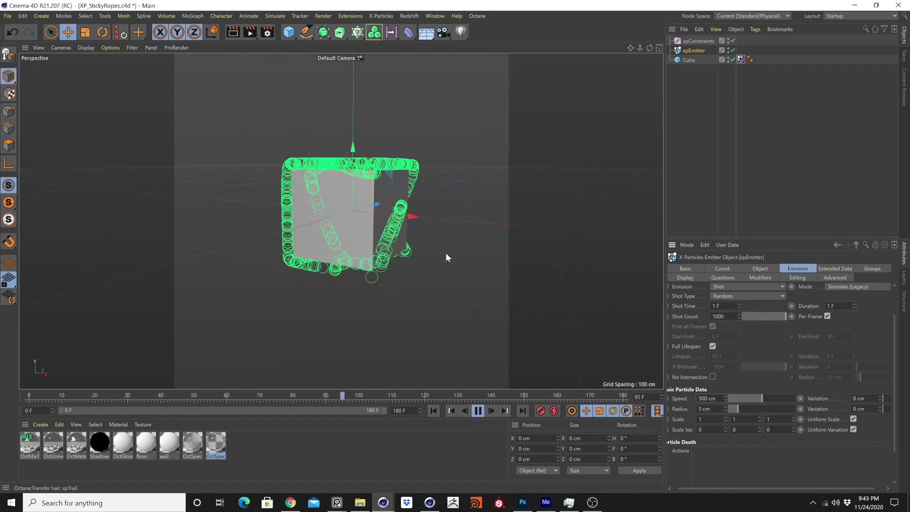
Step: Set the xpEmitter's emission speed to 101 cm and replay the simulation
left_click(434, 411)
left_click_drag(728, 403, 736, 396)
left_click(451, 410)
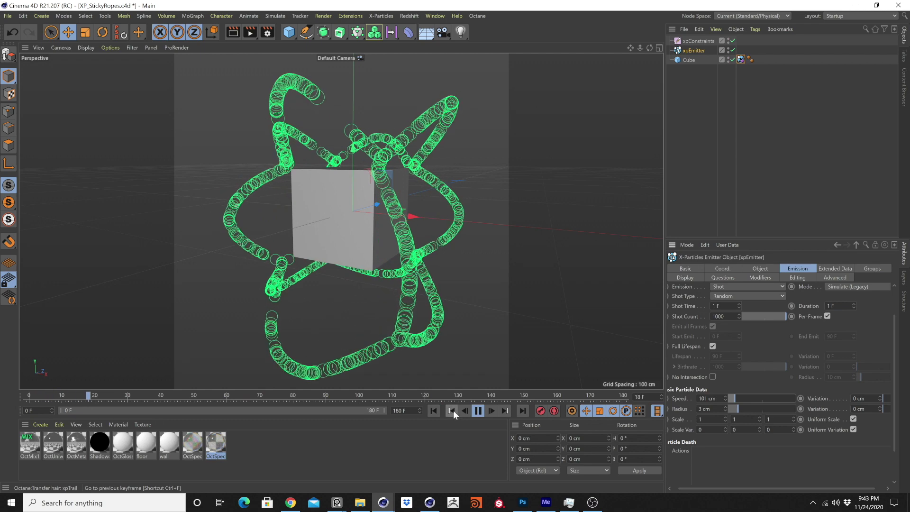
Step: Select the xpConstraints object and shorten the animation to 60 frames
left_click(699, 41)
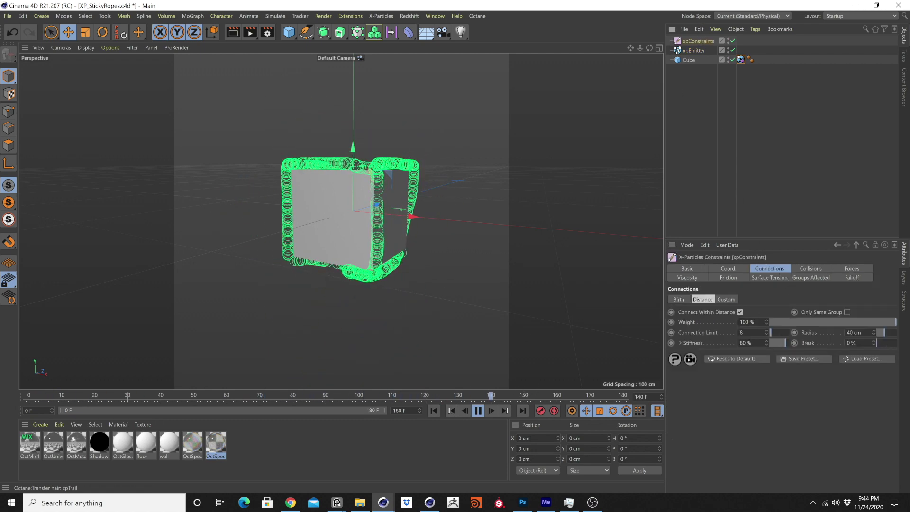
type("60")
key("Return")
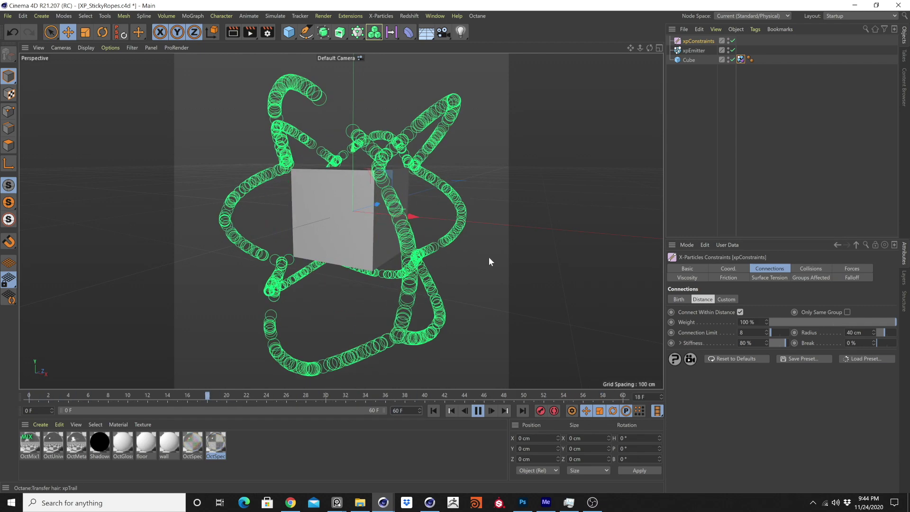
Step: Try an animation length of 180 frames and restore it to 60 frames
double_click(406, 410)
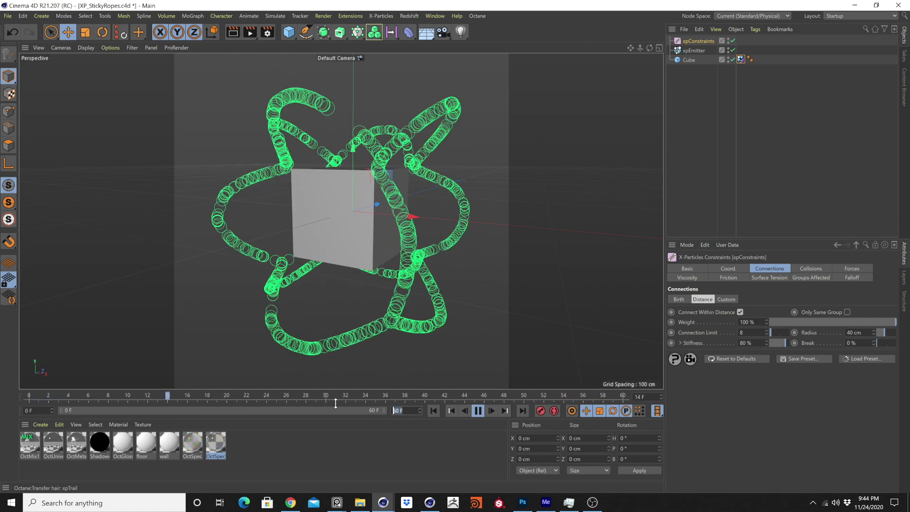
type("180")
key("Return")
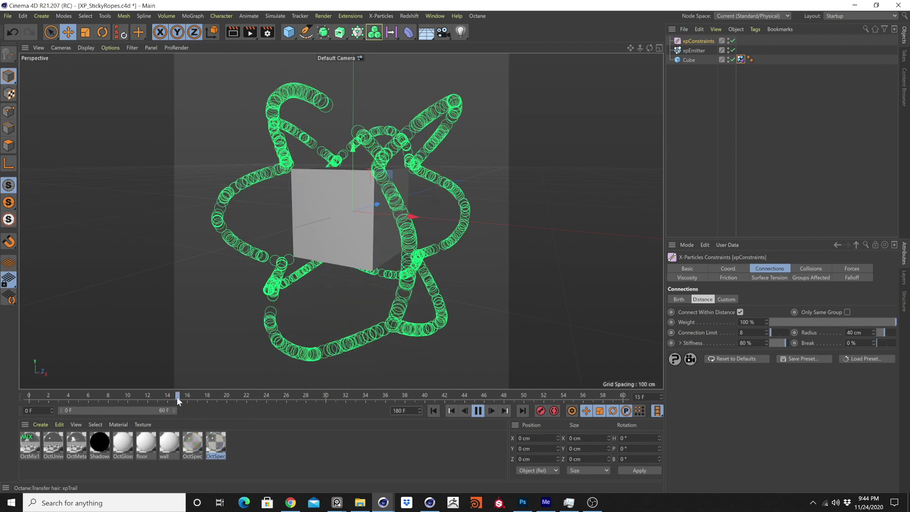
type("60")
key("Return")
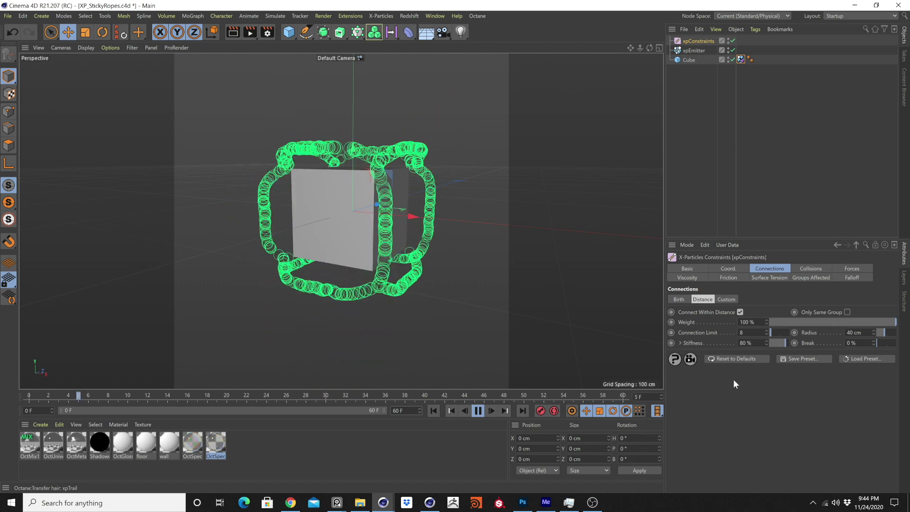
Step: Try Stiffness values of 34 % and 22 % for the distance connections, with Break at 1 %
left_click(775, 342)
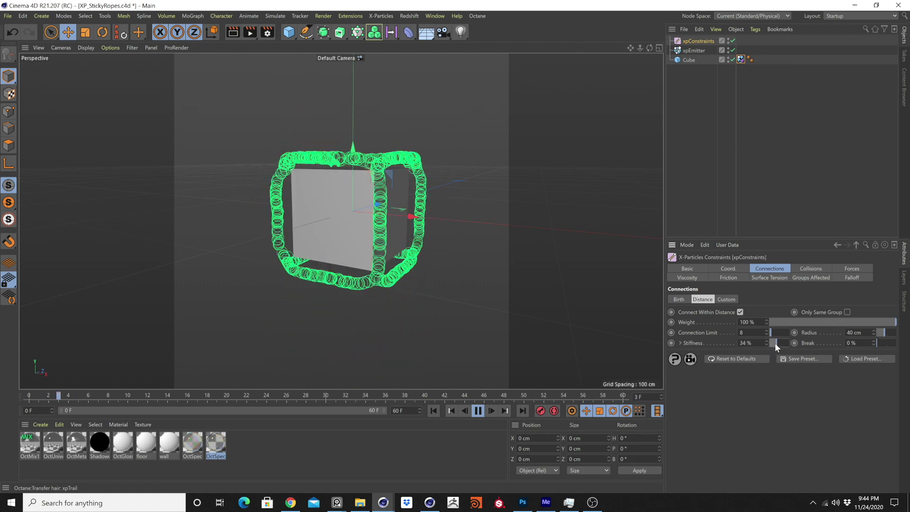
left_click(773, 343)
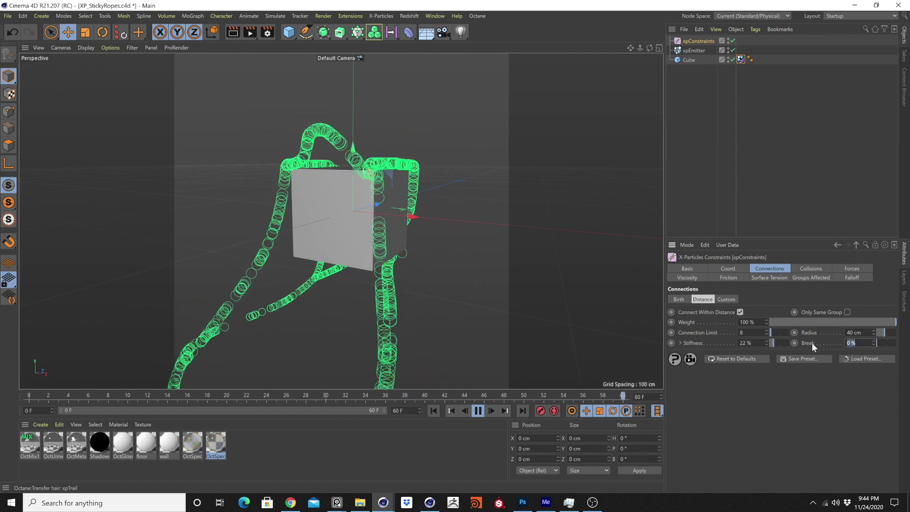
key("Tab")
type("1")
key("Return")
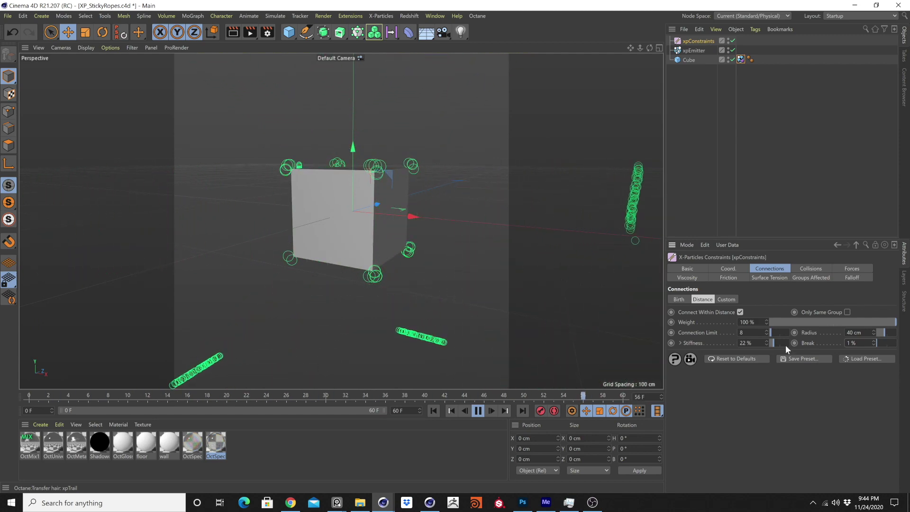
Step: Try Break values of 50 % and 100 % for the distance connections
left_click_drag(860, 342, 796, 339)
type("50")
key("Return")
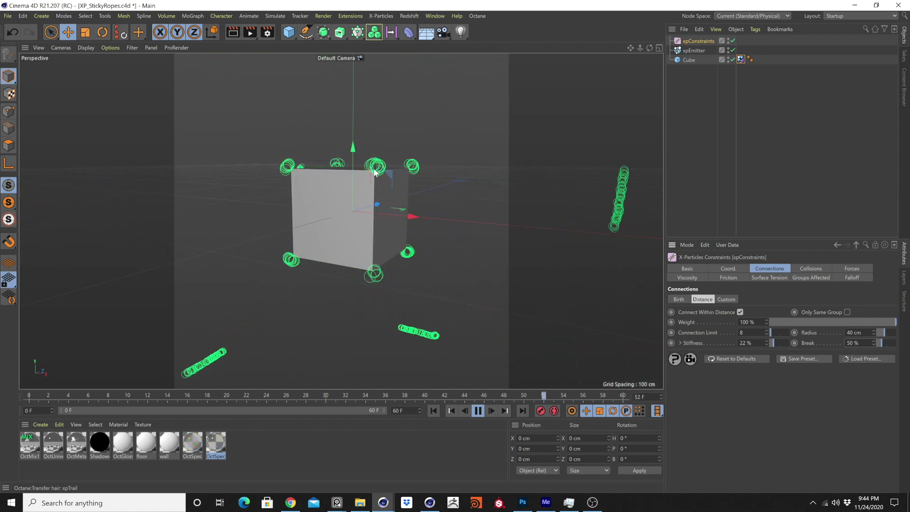
left_click_drag(860, 342, 796, 339)
type("100")
key("Return")
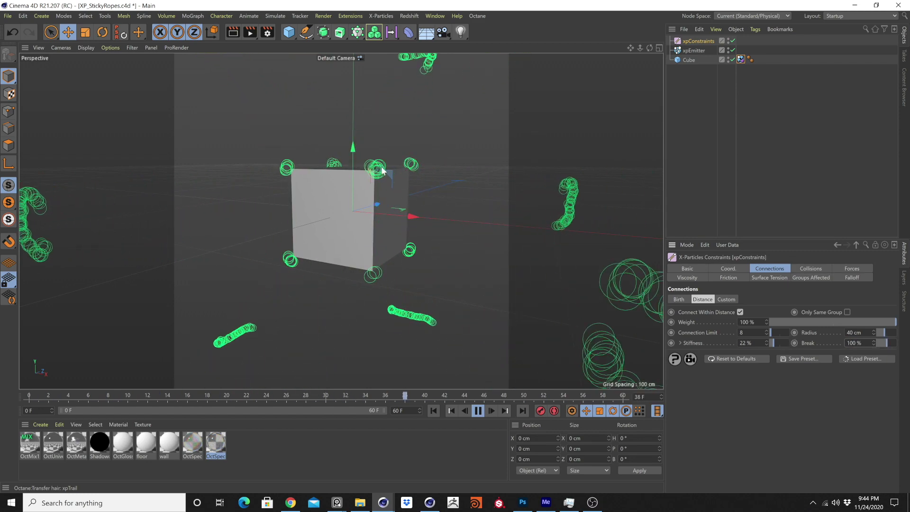
Step: Try a Break value of 600 % for the distance connections and reset it to 0 %
left_click(848, 343)
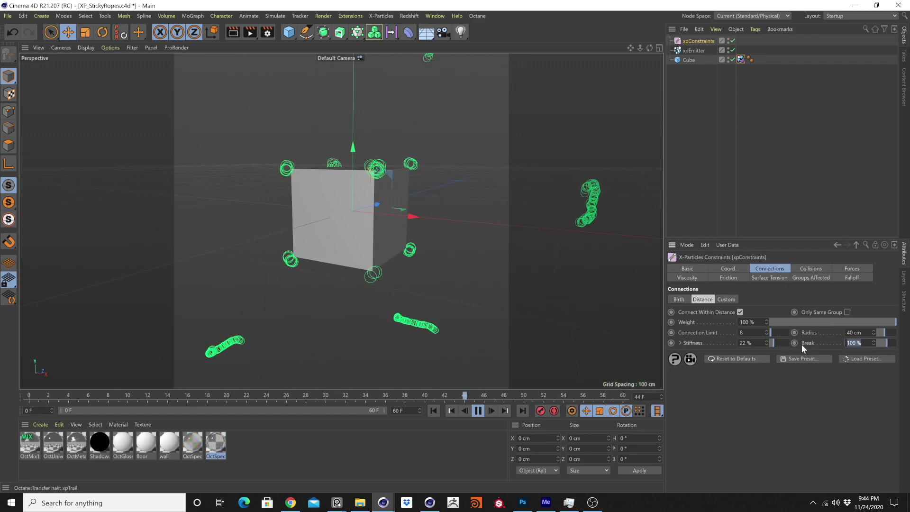
type("600")
key("Return")
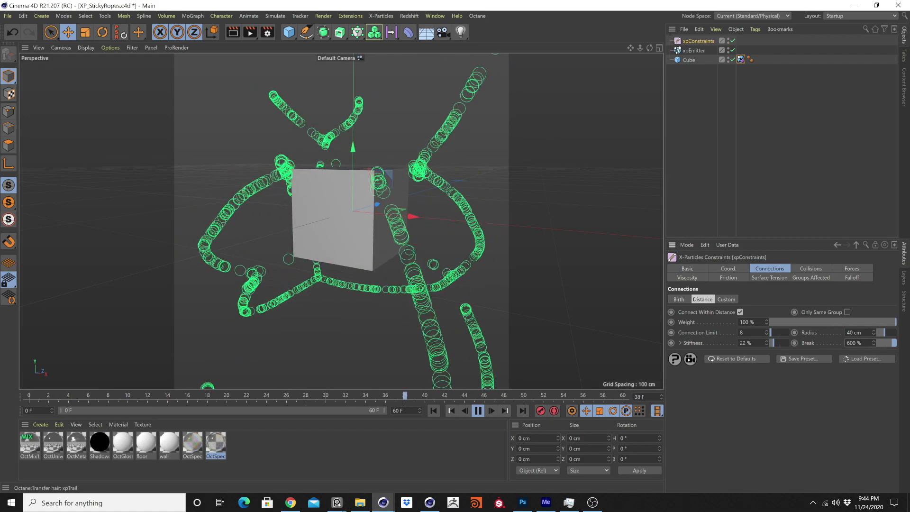
left_click_drag(883, 340, 875, 340)
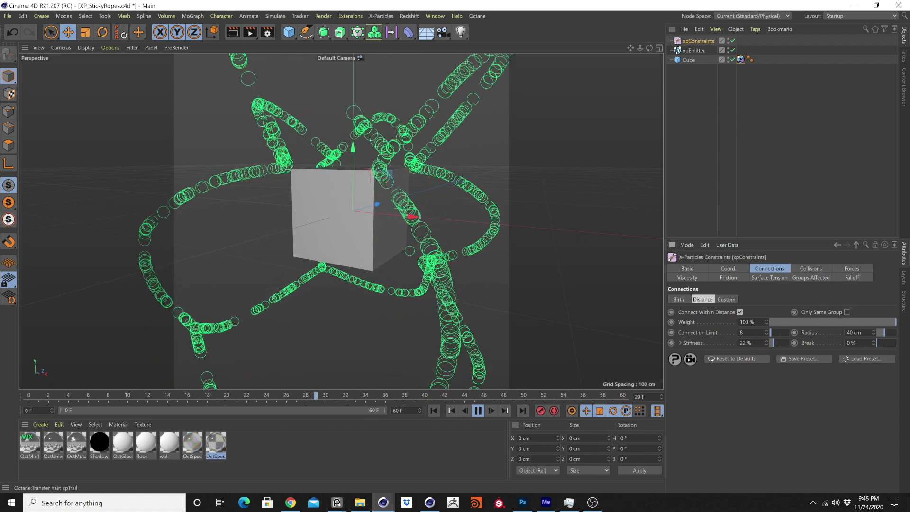
left_click(855, 342)
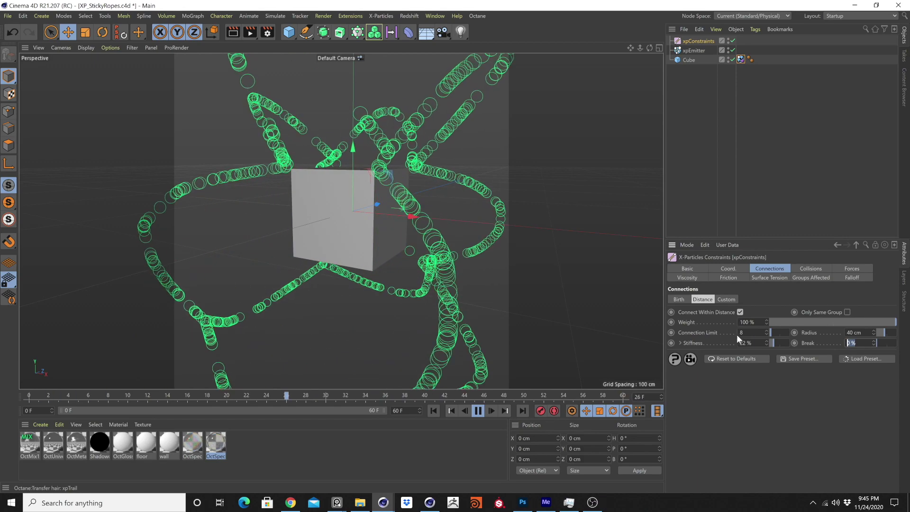
Step: Try Stiffness values of 100 %, 0 %, 1 % and 5 % for the distance connections
left_click_drag(780, 341, 789, 341)
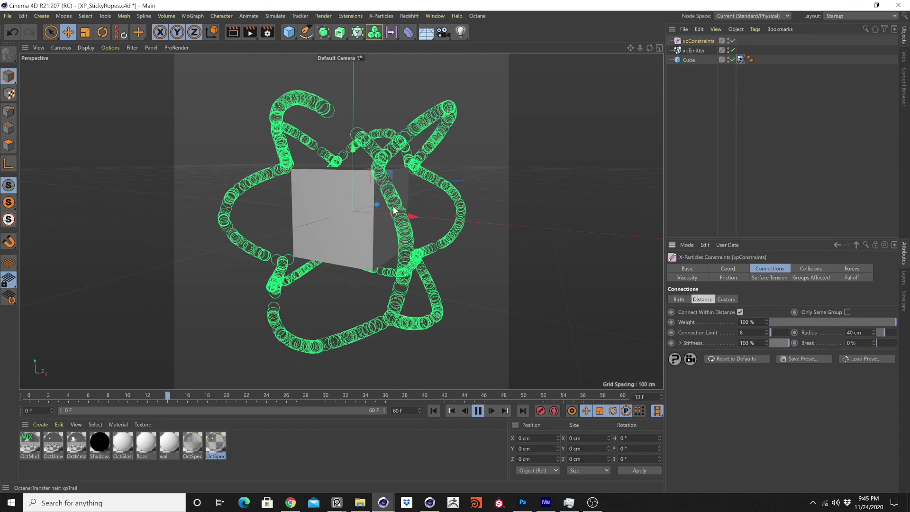
left_click_drag(773, 344, 769, 345)
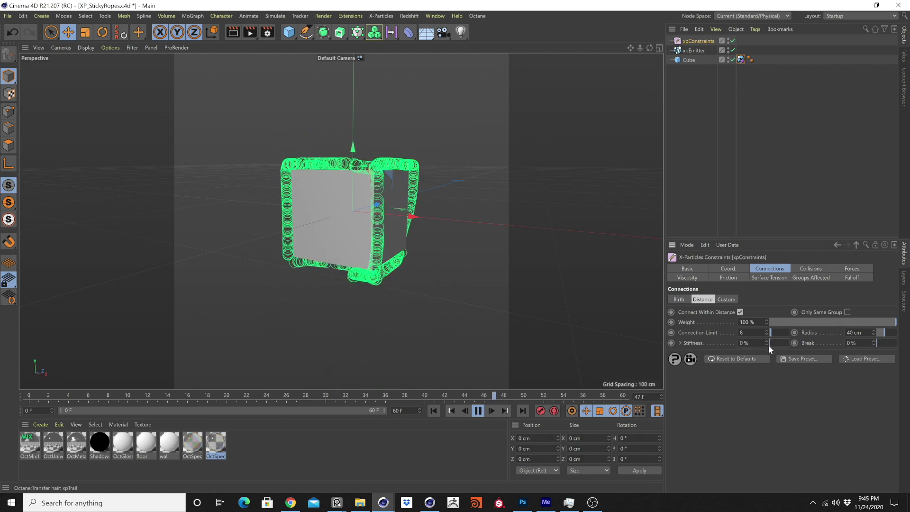
left_click(767, 341)
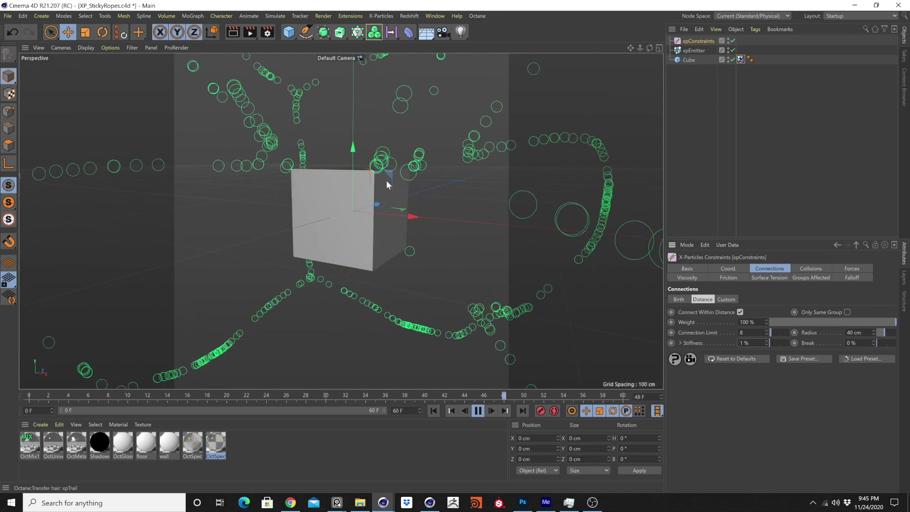
double_click(695, 340)
type("5")
key("Return")
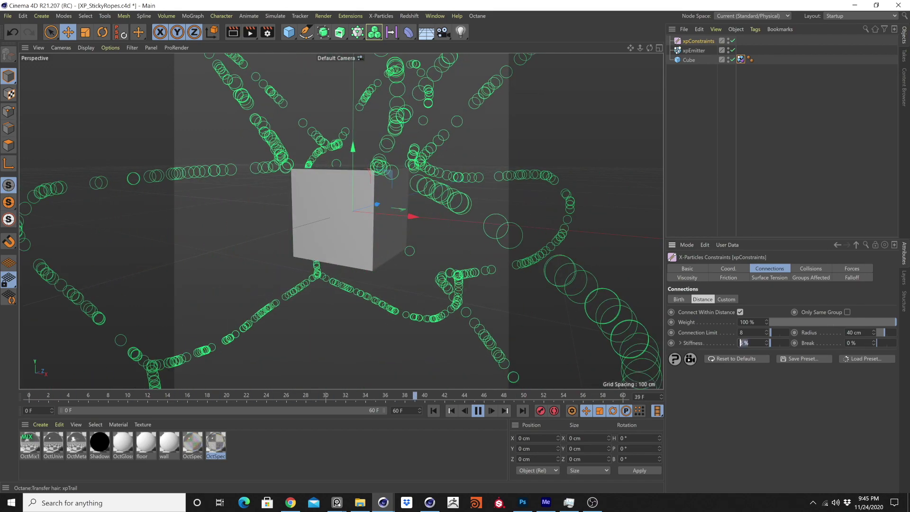
Step: Set the Stiffness of the distance connections to 70 %
double_click(722, 340)
type("70")
key("Return")
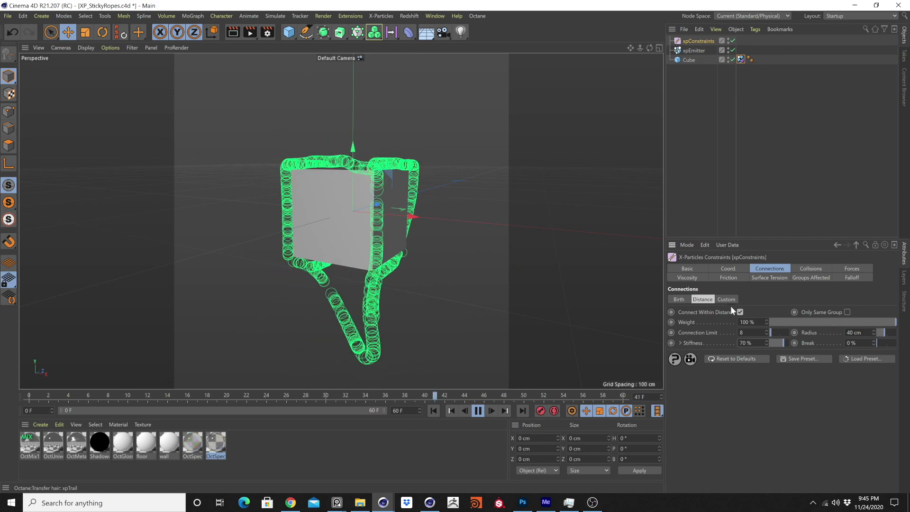
Step: Try Connection Limit values of 2, 6, 10 and 12 for the distance connections and reset it to the default of 8
left_click_drag(749, 333, 711, 333)
type("2")
key("Return")
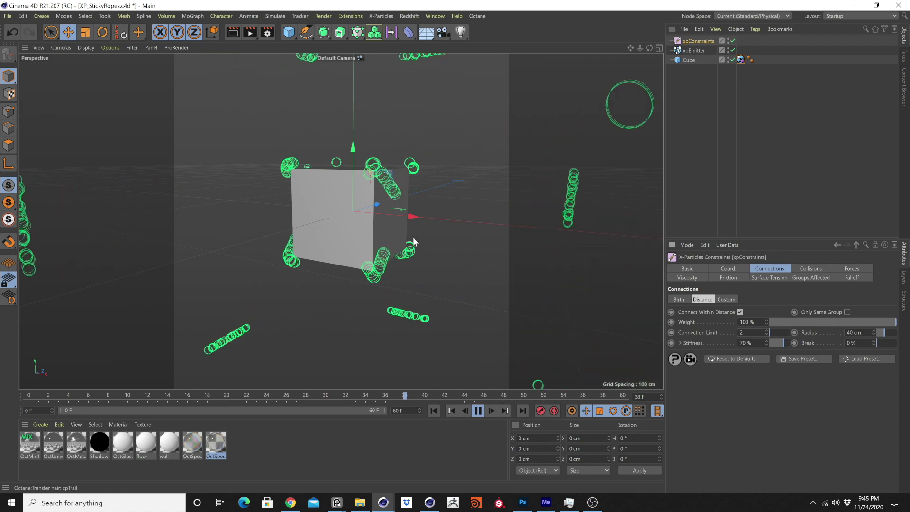
left_click(766, 330)
left_click(766, 330)
left_click(767, 330)
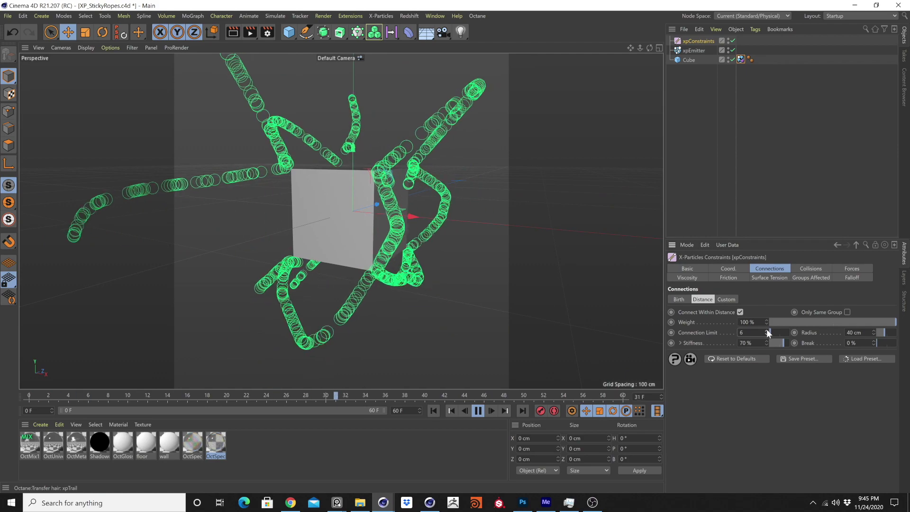
left_click(766, 330)
left_click(766, 330)
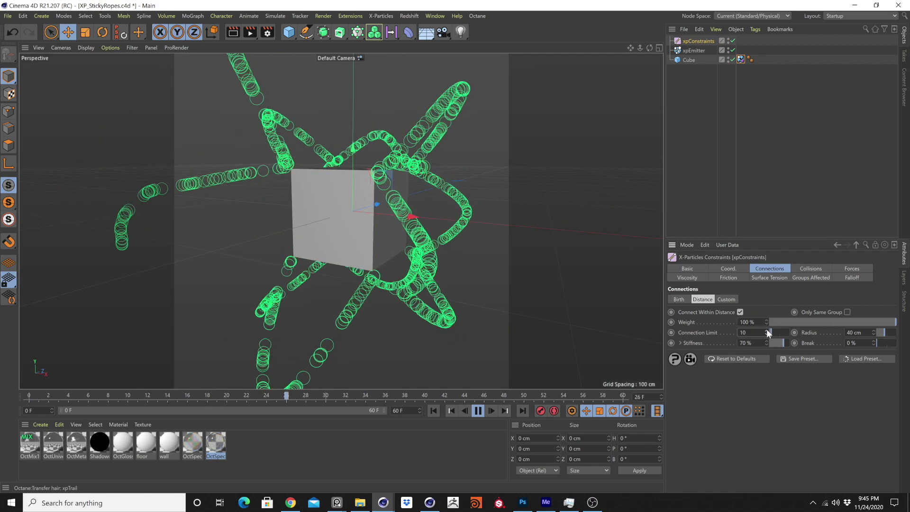
left_click_drag(766, 328, 766, 324)
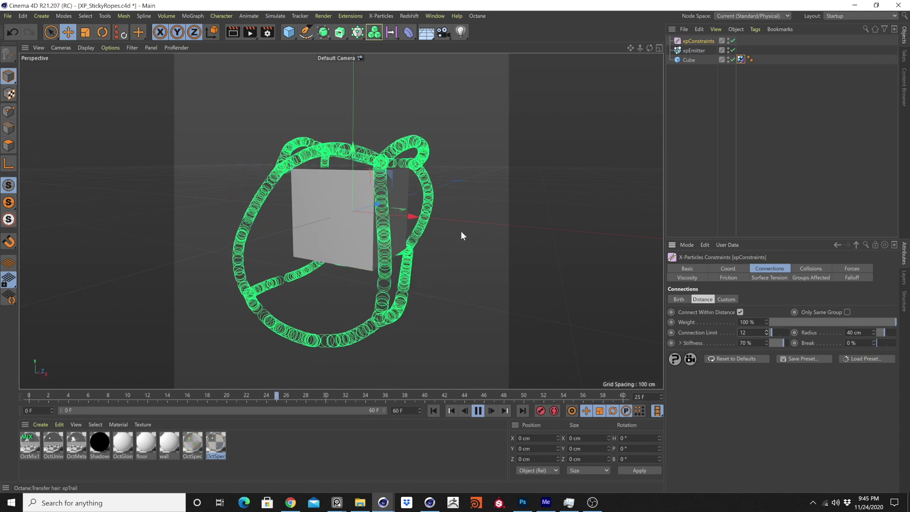
left_click(767, 334)
left_click(766, 333)
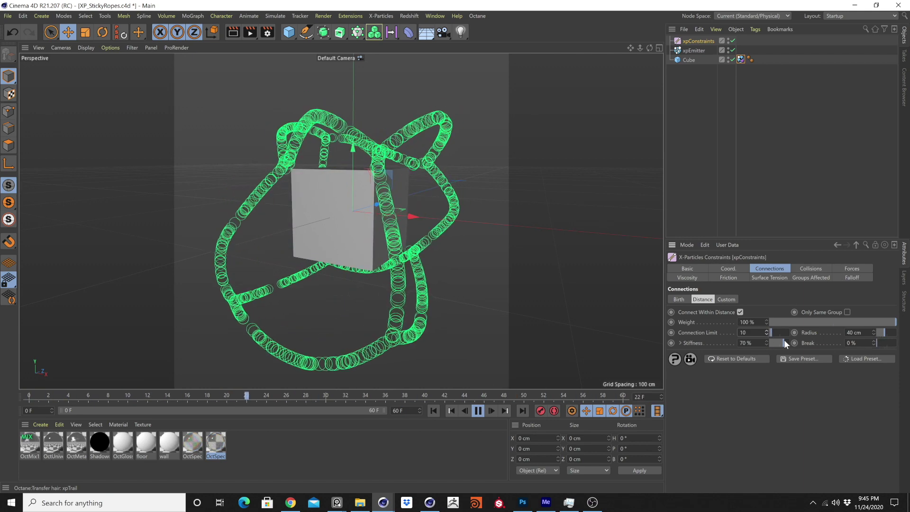
right_click(692, 332)
left_click(726, 369)
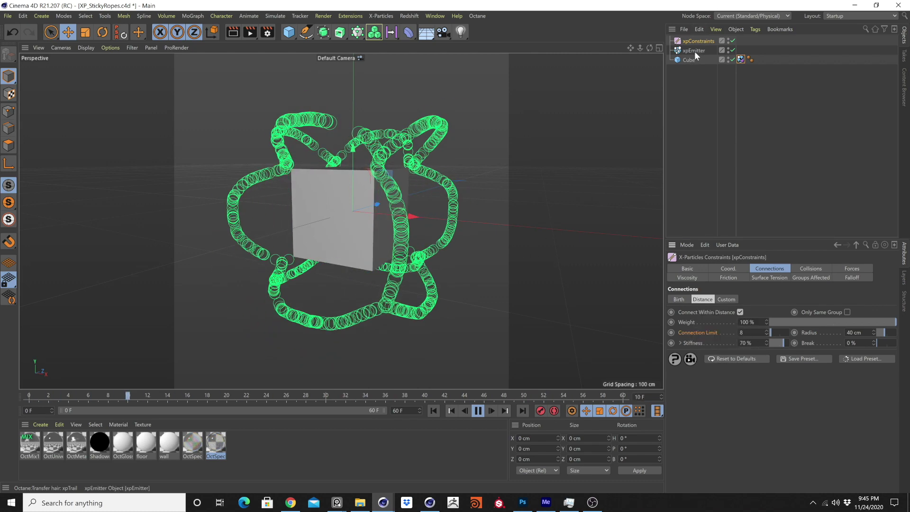
Step: Set the cube's Segments Y to 2
left_click(683, 60)
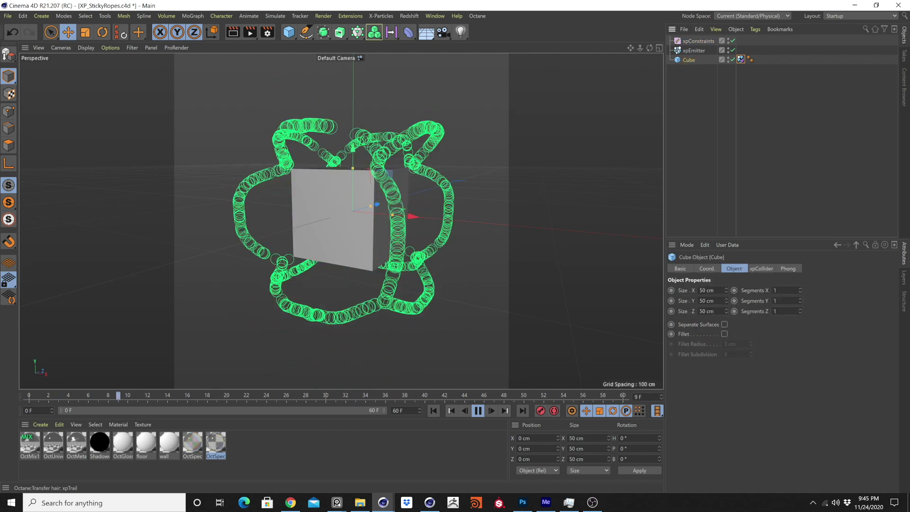
type("2")
key("Return")
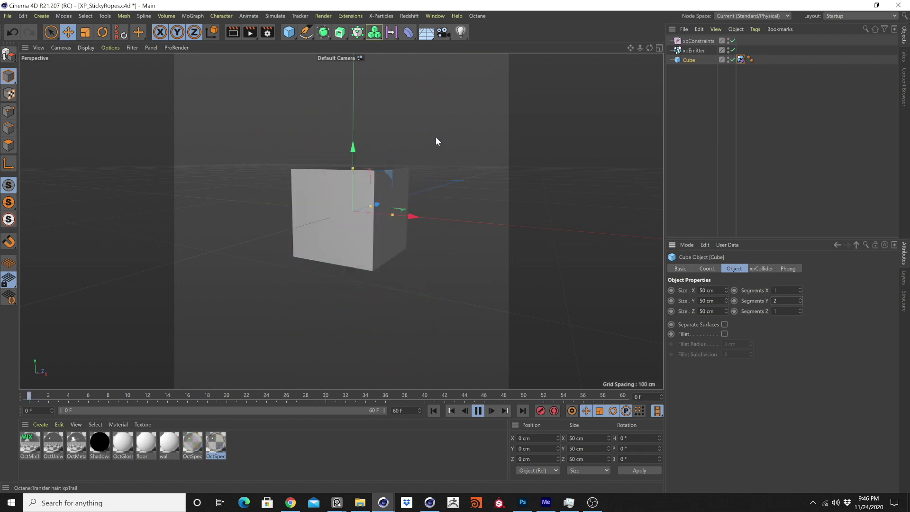
Step: Set the Connect on Collision Stiffness of the cube's collider tag to 59 %
left_click(740, 59)
left_click(749, 352)
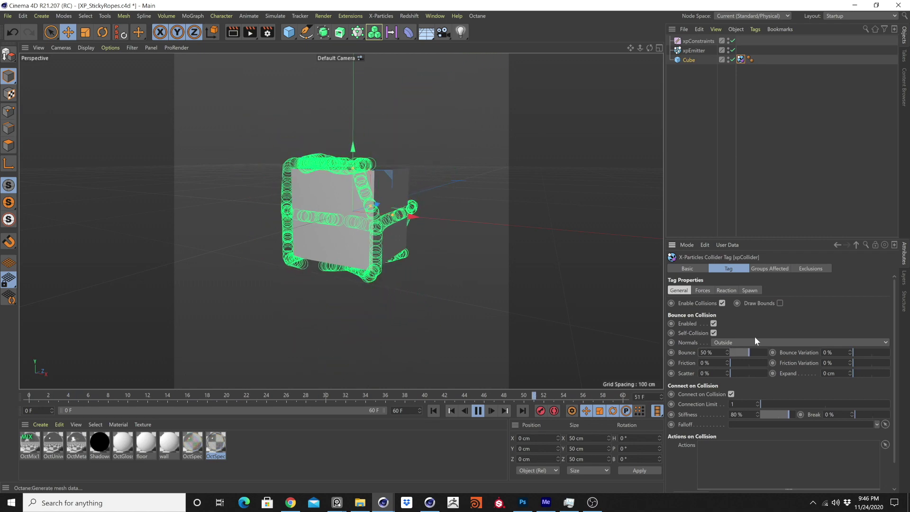
left_click_drag(784, 417, 781, 414)
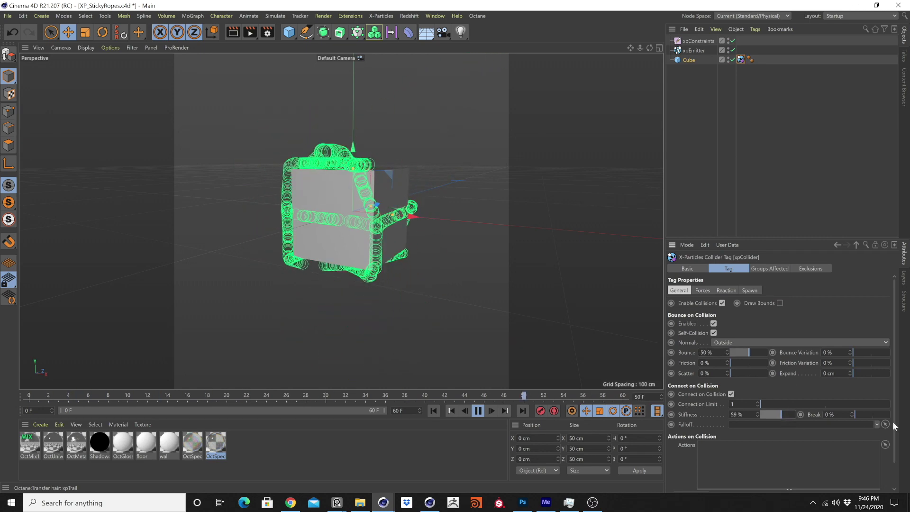
Step: Try an emitter Speed of 300 cm and return it to 115 cm
left_click(699, 50)
left_click(711, 389)
type("300")
key("Return")
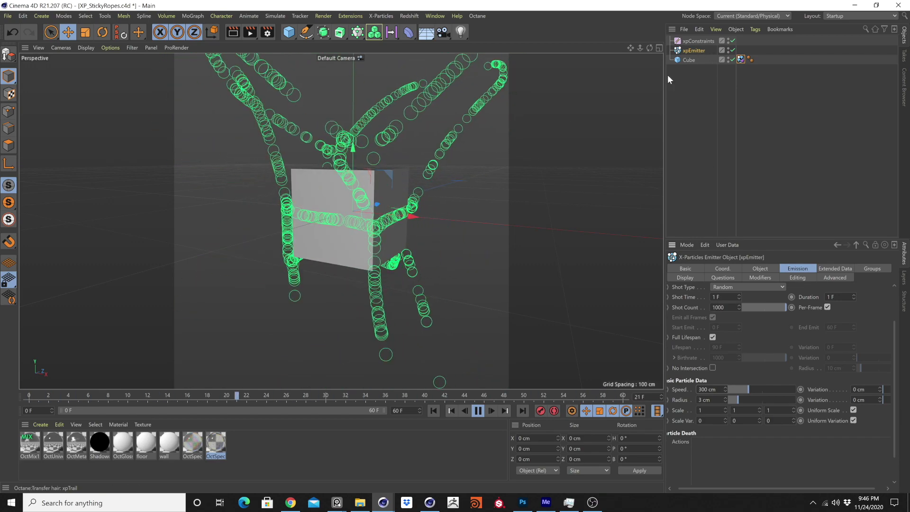
left_click(741, 59)
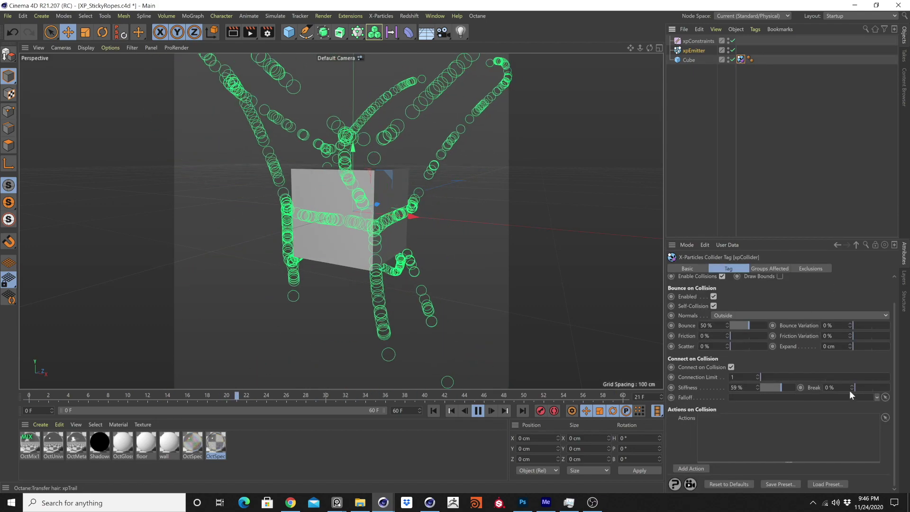
left_click(698, 50)
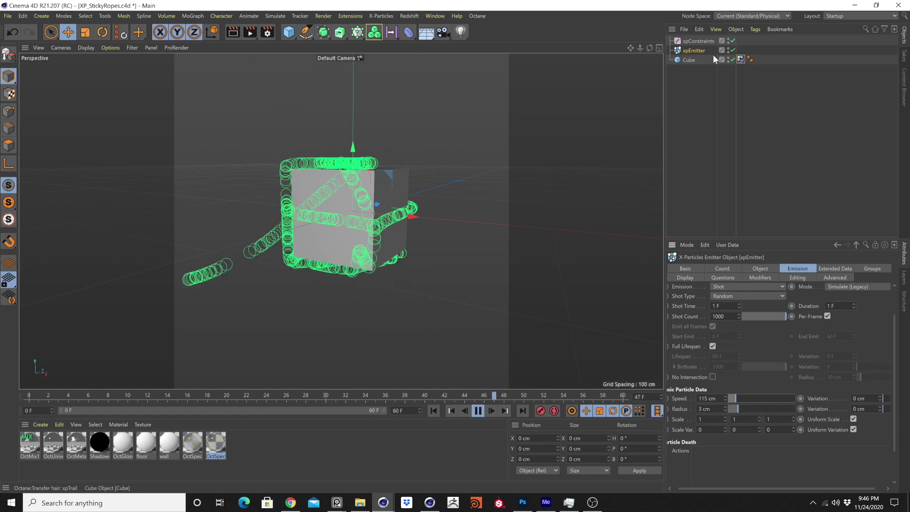
Step: Raise the Connect on Collision Connection Limit of the cube's collider tag to 6
left_click(701, 42)
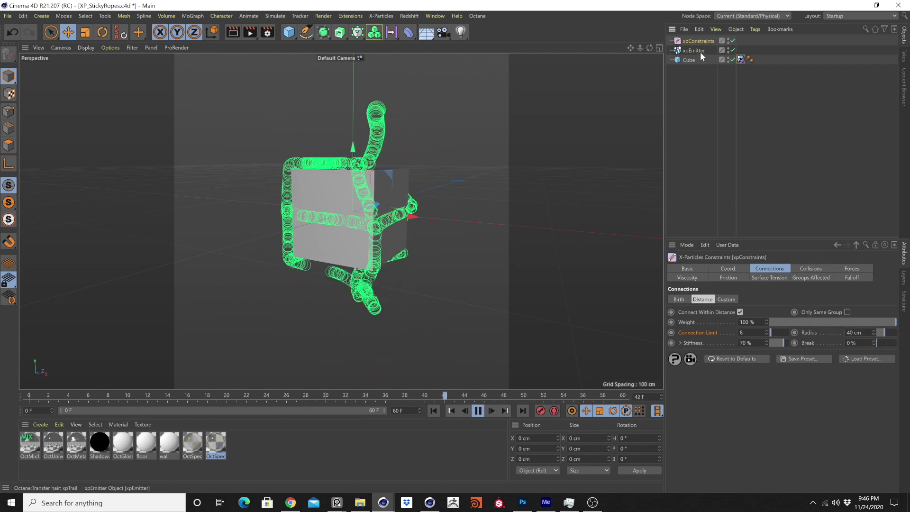
left_click(740, 59)
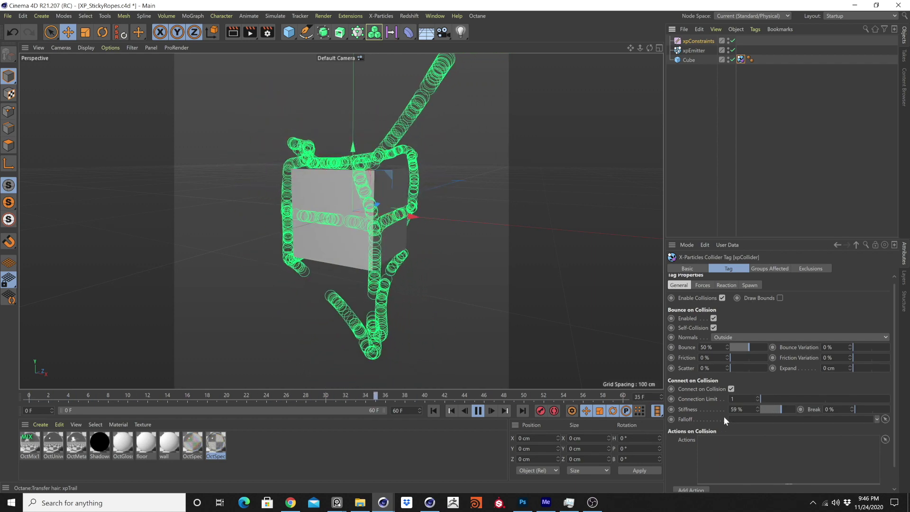
left_click(758, 397)
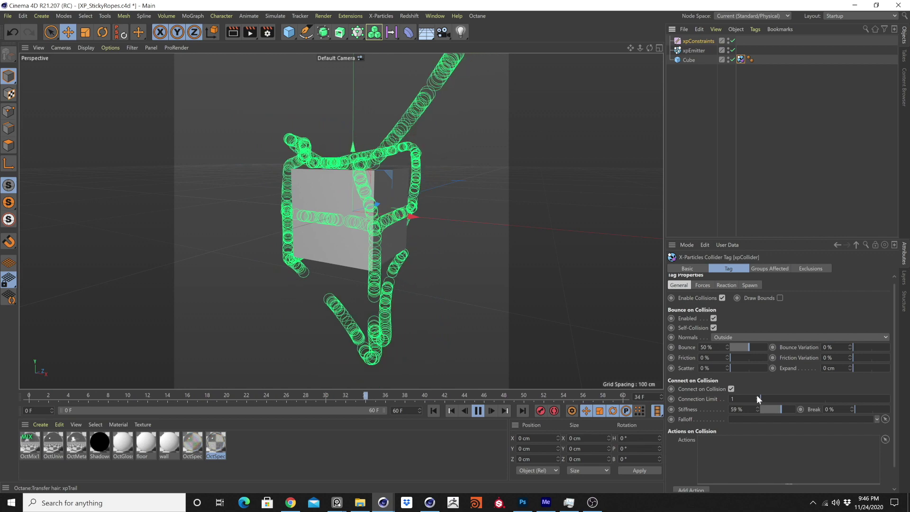
left_click(758, 397)
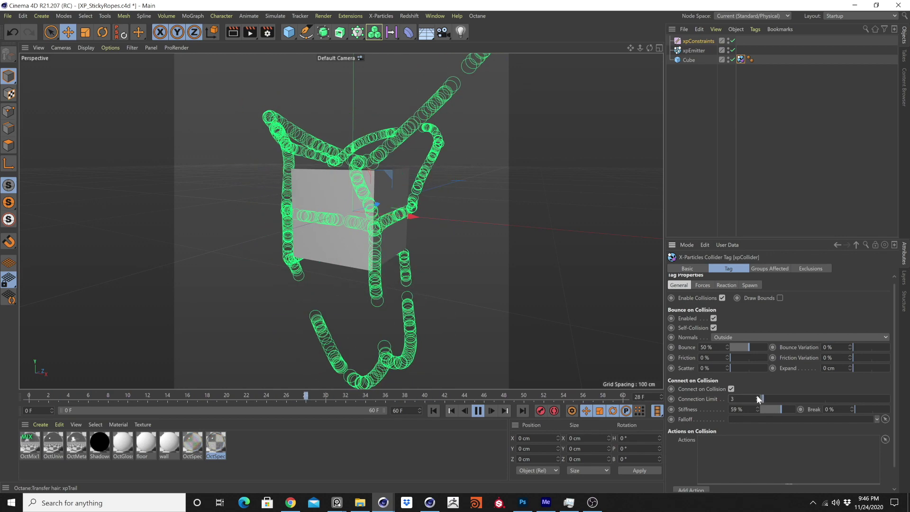
left_click(758, 396)
left_click(758, 397)
left_click(757, 396)
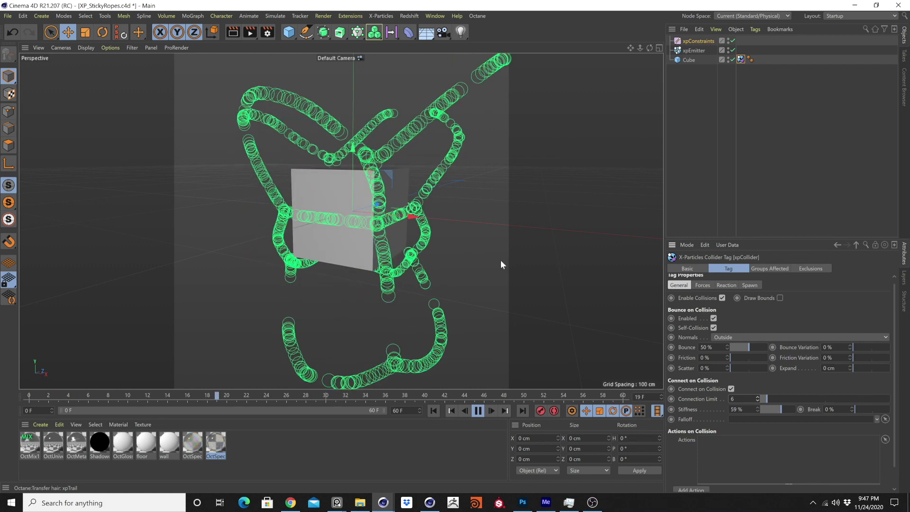
Step: Try a Shot Count of 5000 for the emitter and view the simulation from another angle
left_click(693, 51)
left_click(721, 316)
type("5000")
key("Return")
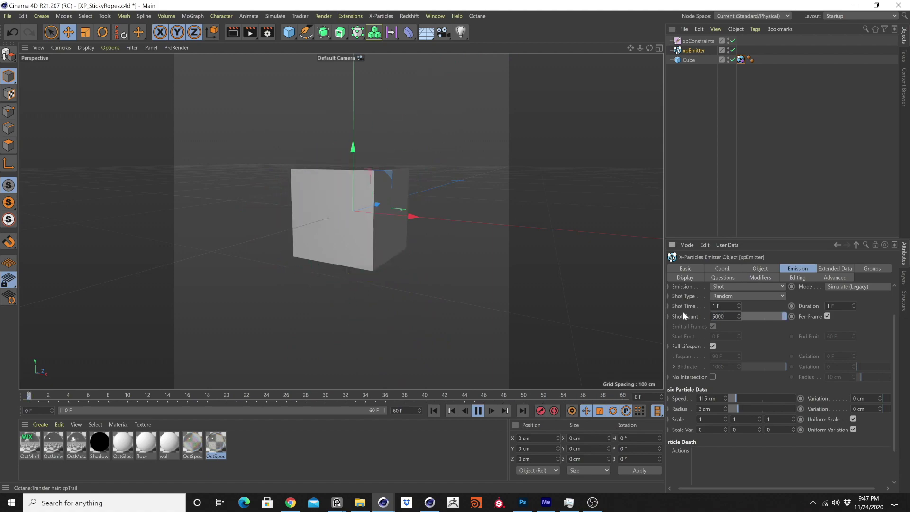
scroll(353, 258, "down", 4)
key("ctrl+shift+z")
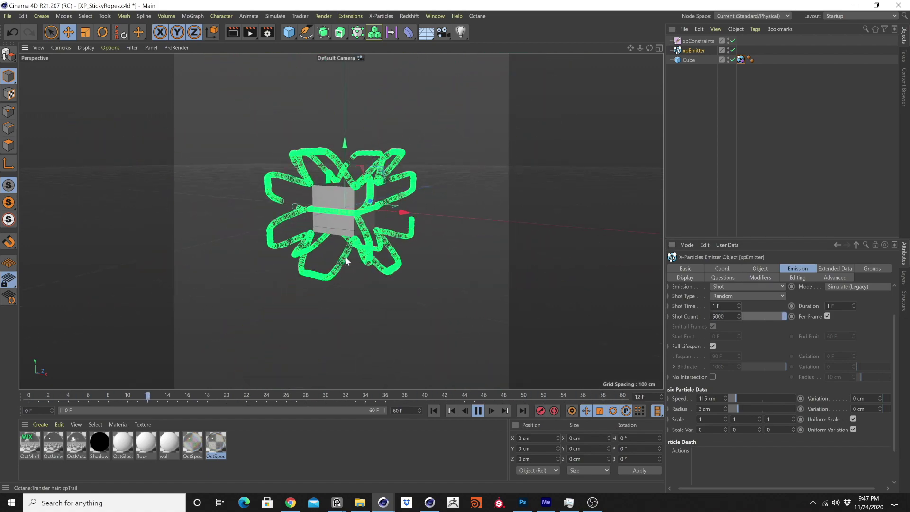
left_click_drag(341, 258, 364, 237, "alt")
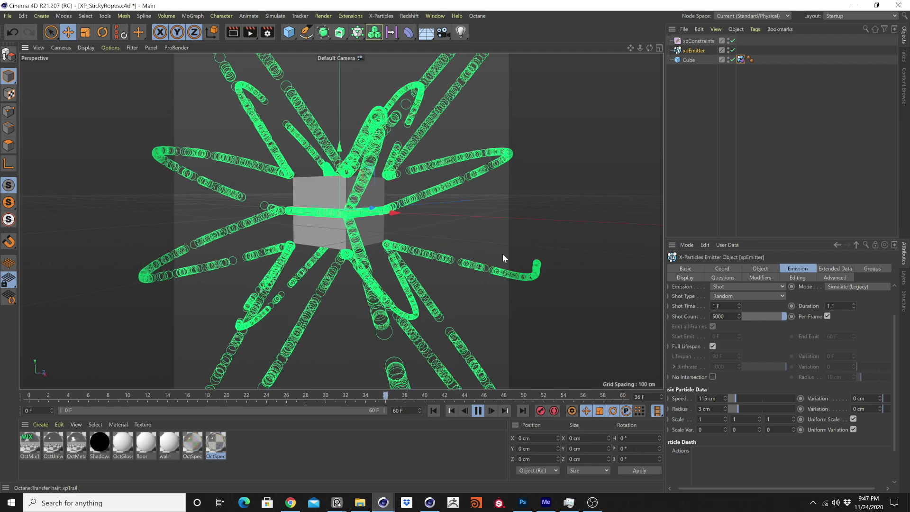
Step: Return the emitter's Shot Count to 1000 and lower its Speed to 45 cm
key("Escape")
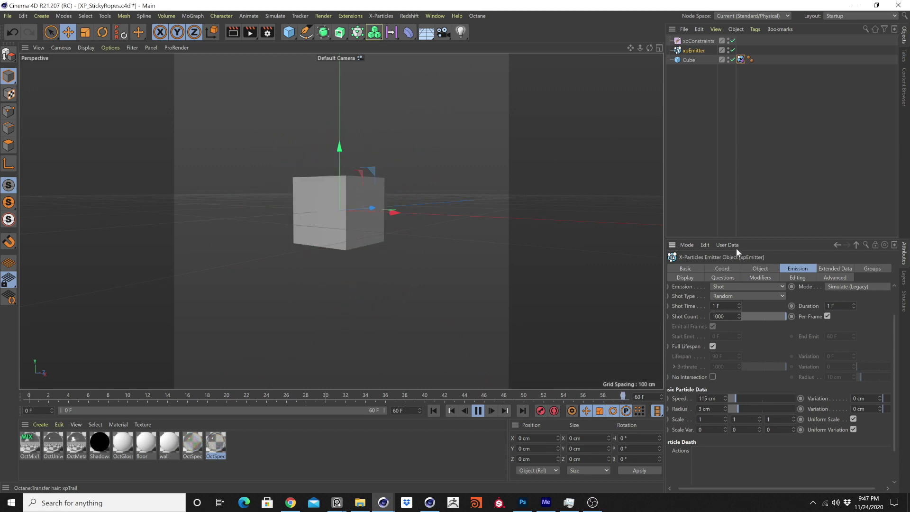
left_click_drag(734, 398, 731, 399)
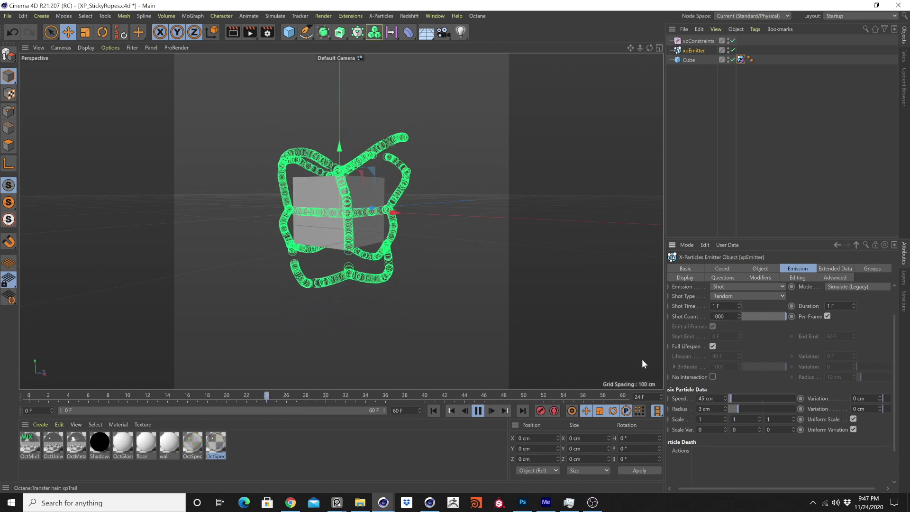
Step: Set the cube's Segments X and Segments Z to 2
left_click(693, 59)
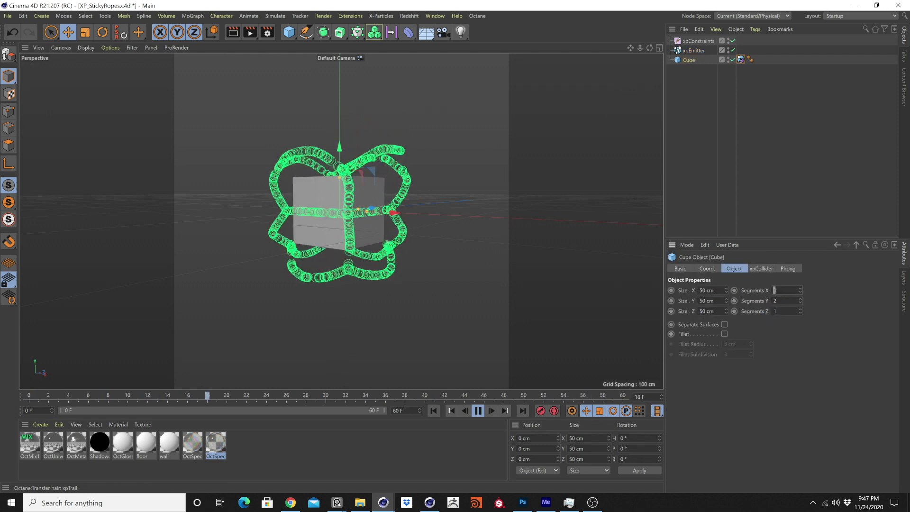
left_click(785, 290)
type("2")
key("Return")
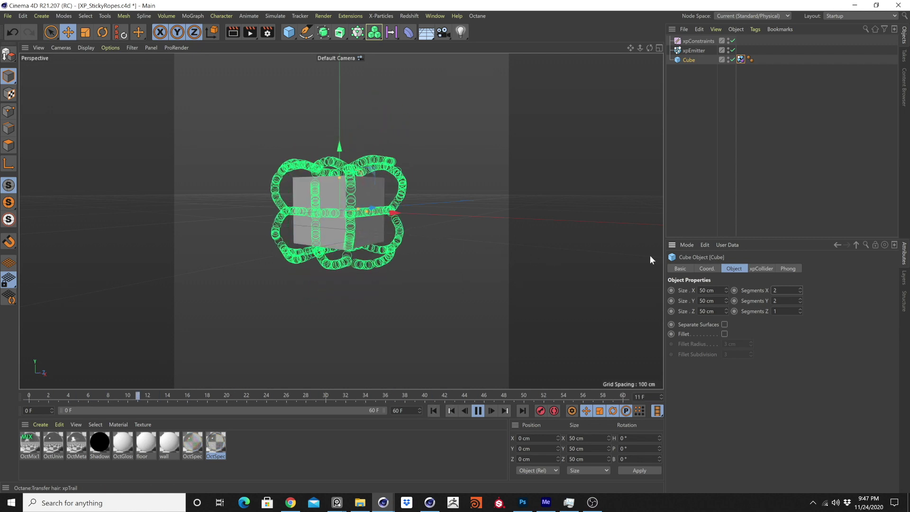
type("2")
key("Return")
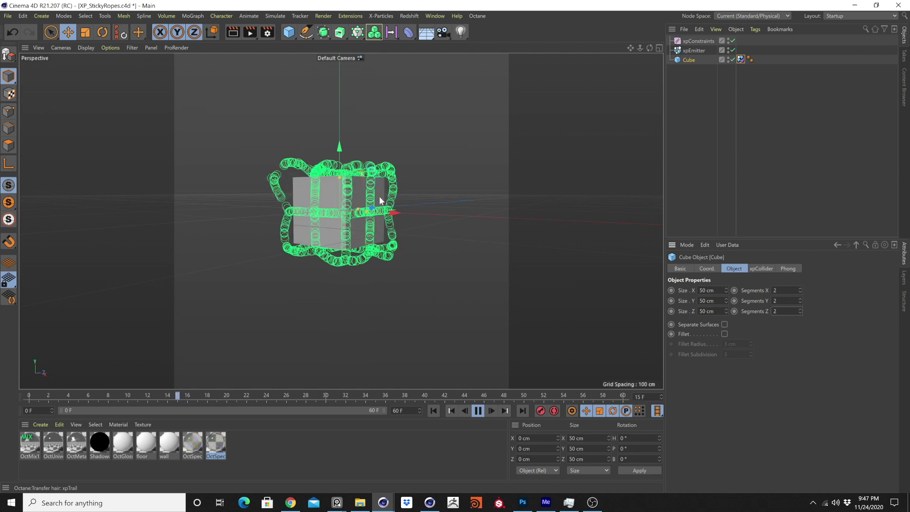
Step: Try banking the cube by about -43° while the simulation plays, then stop and rewind it and undo the rotation
key("r")
left_click_drag(365, 200, 348, 167)
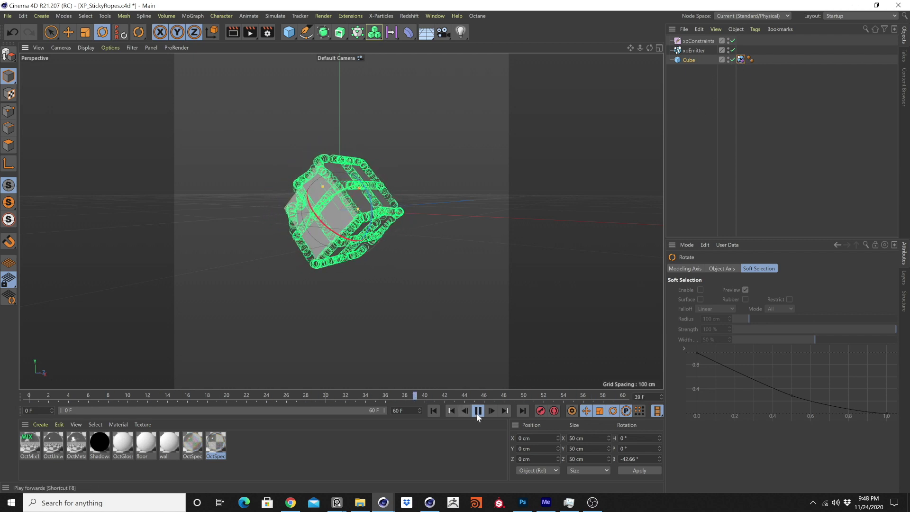
left_click(477, 411)
left_click(433, 410)
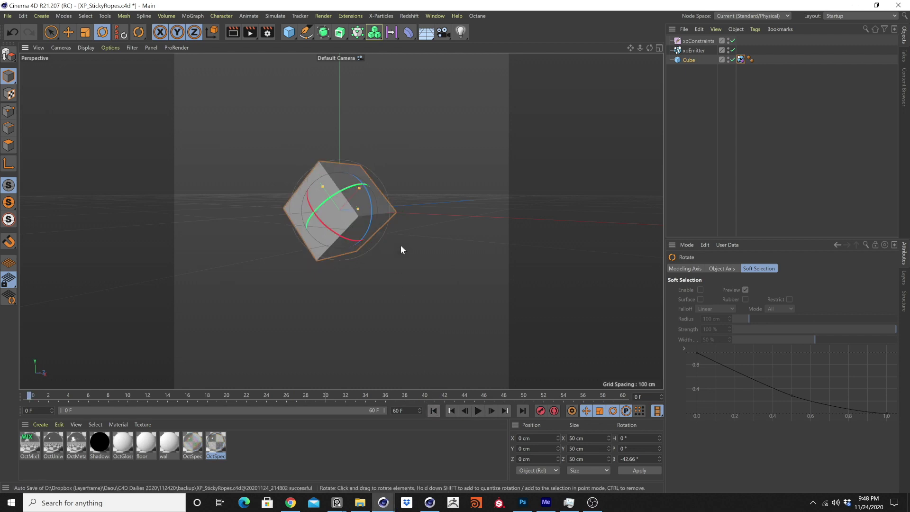
left_click(381, 16)
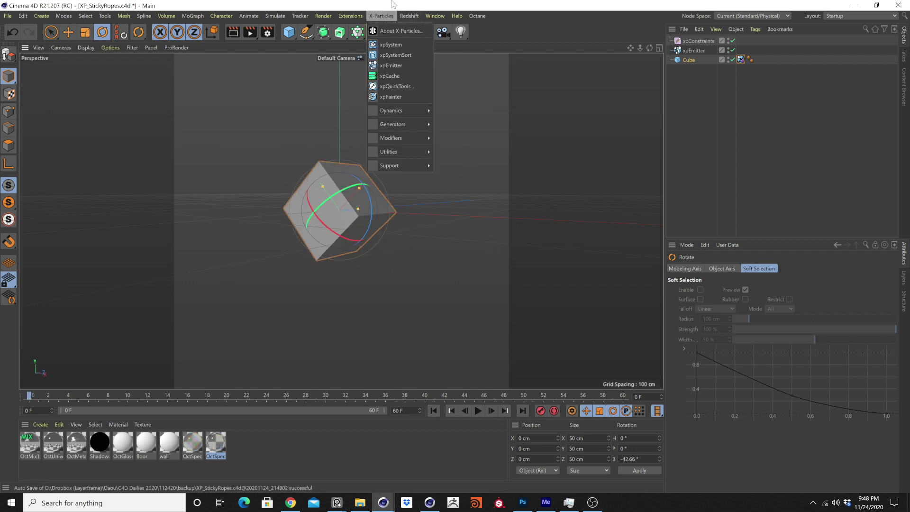
left_click(387, 14)
key("ctrl+z")
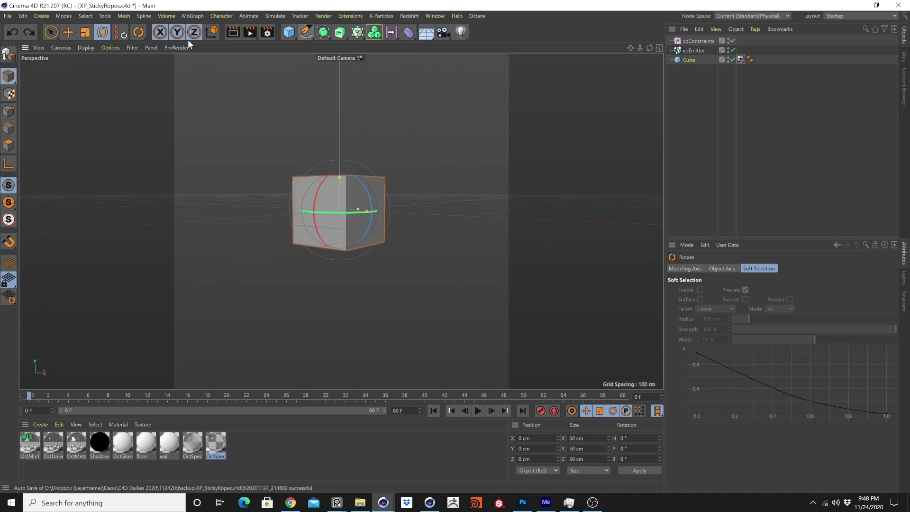
left_click(68, 32)
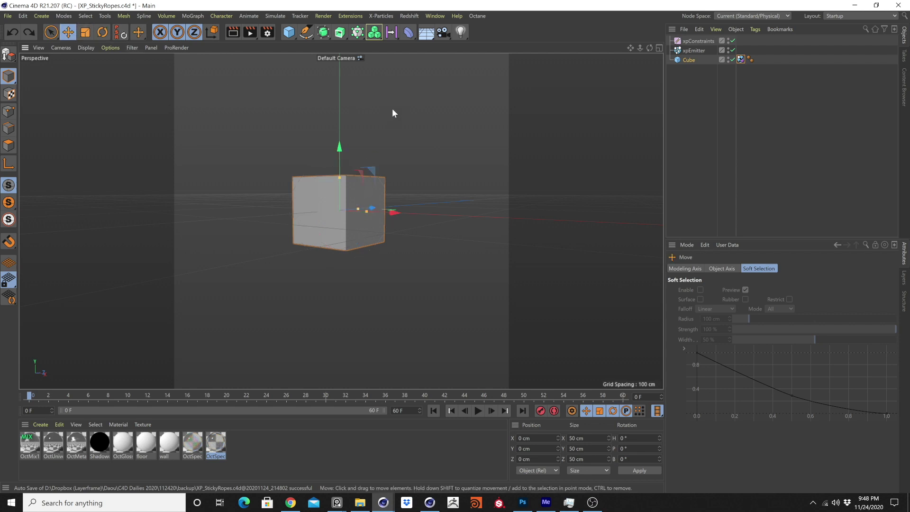
Step: Add an xpGravity modifier to the scene and play the simulation
left_click(383, 19)
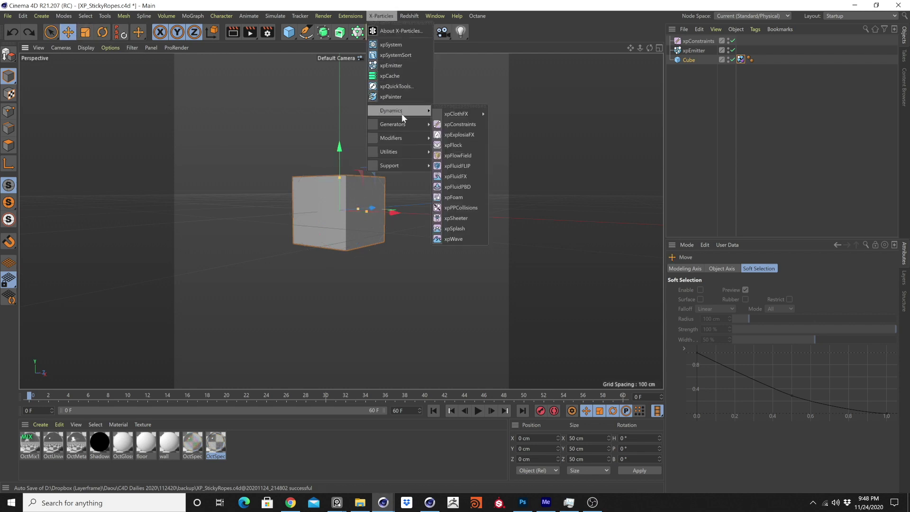
mouse_move(404, 140)
mouse_move(445, 151)
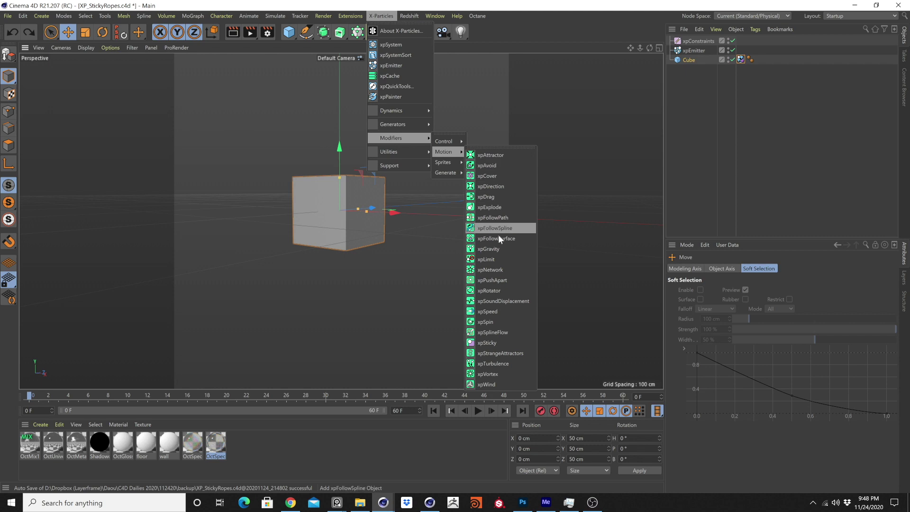
left_click(488, 248)
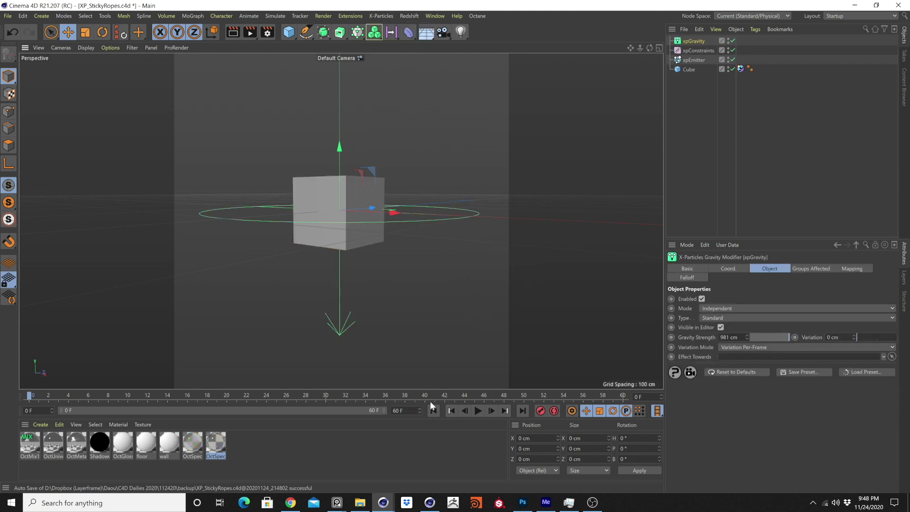
left_click(478, 411)
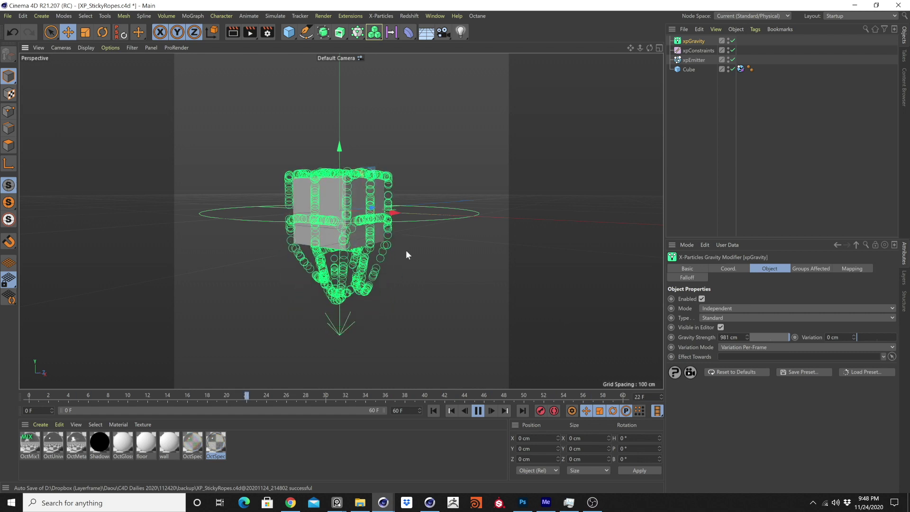
Step: Stop and rewind the simulation, add an xpTrail object with xpEmitter as its Emitter, and save the scene
left_click(478, 411)
left_click(433, 410)
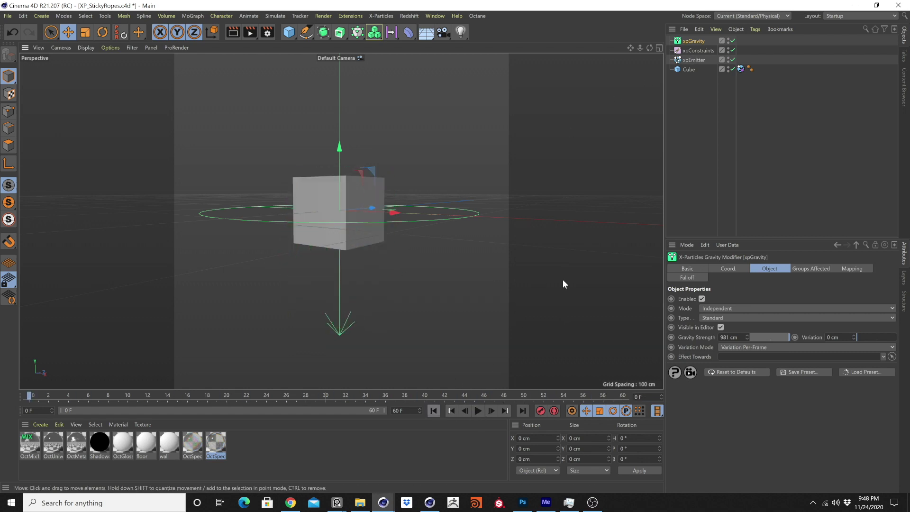
left_click(381, 16)
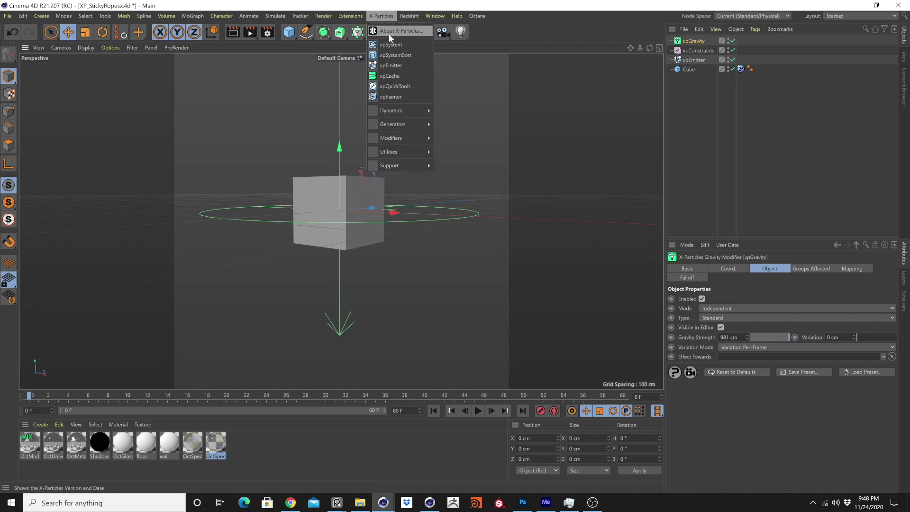
mouse_move(391, 124)
left_click(453, 260)
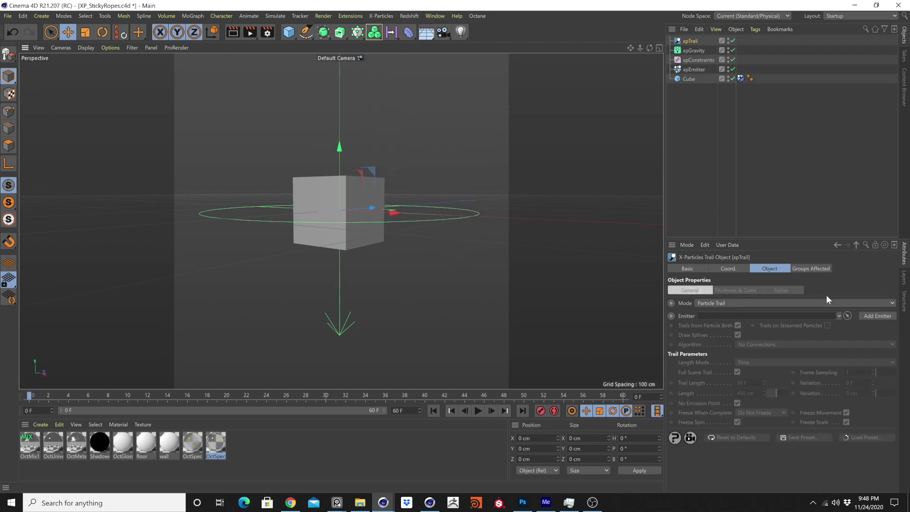
left_click_drag(689, 69, 805, 315)
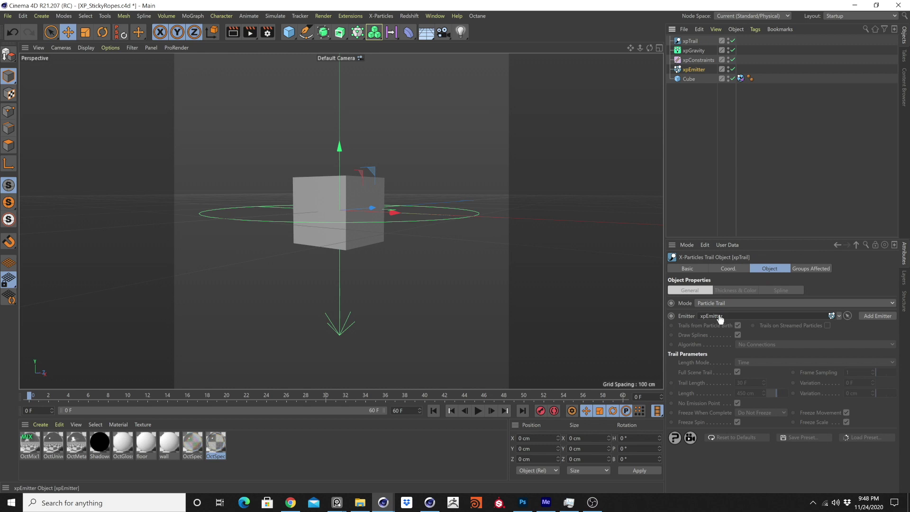
key("ctrl+s")
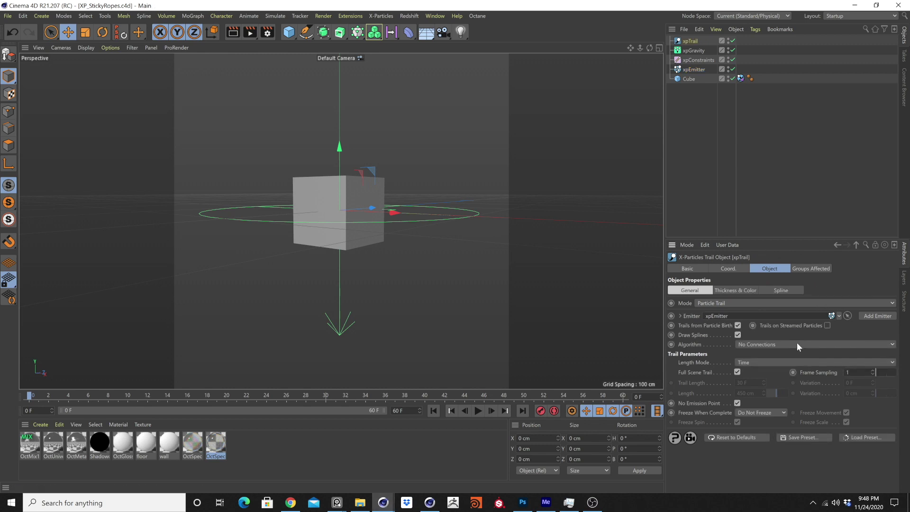
Step: Preview the trails and rewind, set the xpTrail Algorithm to Constraints with Distance enabled, and check the matching xpConstraints connection
left_click(477, 410)
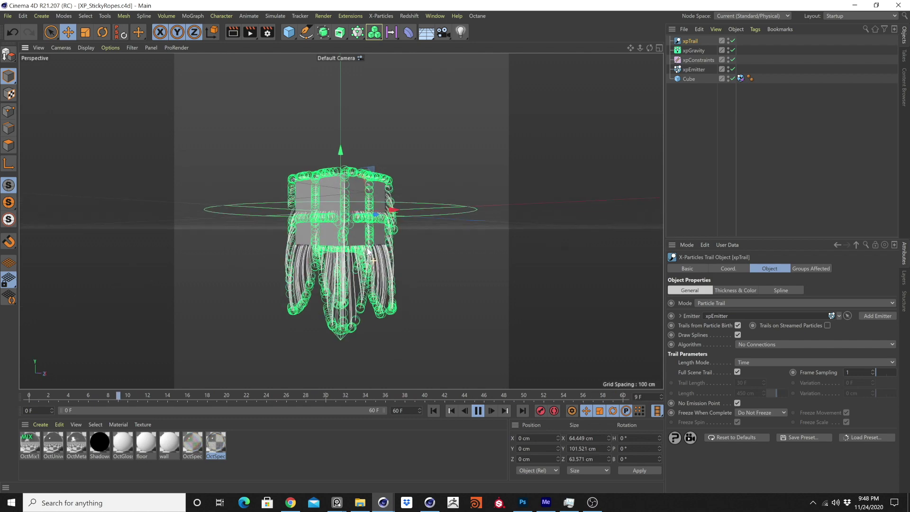
left_click(478, 410)
left_click(431, 410)
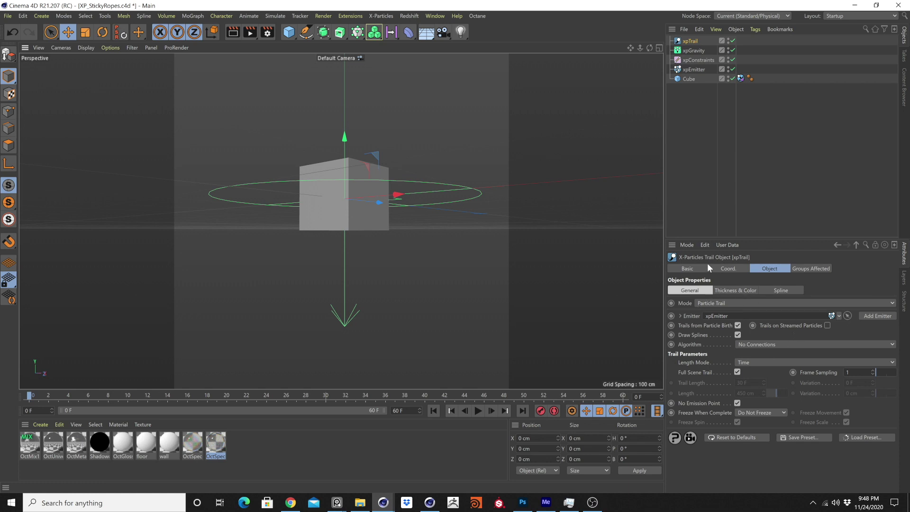
left_click(755, 345)
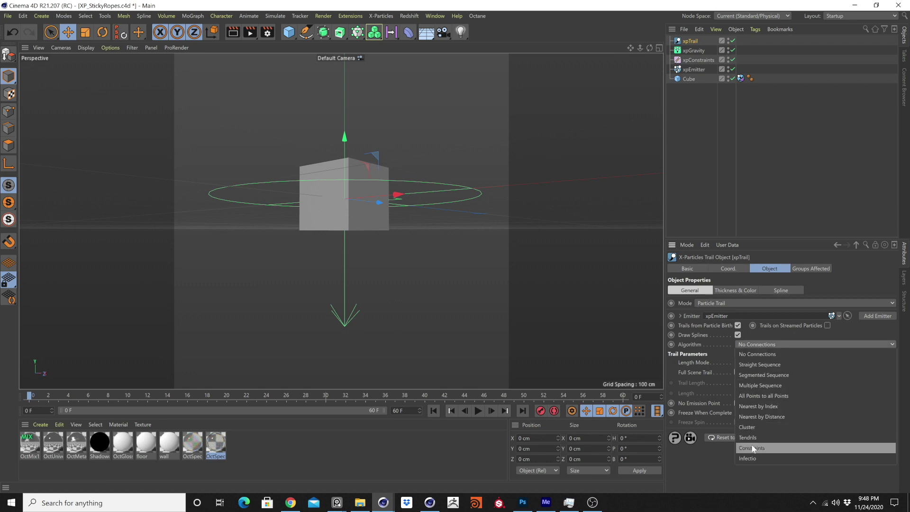
left_click(738, 424)
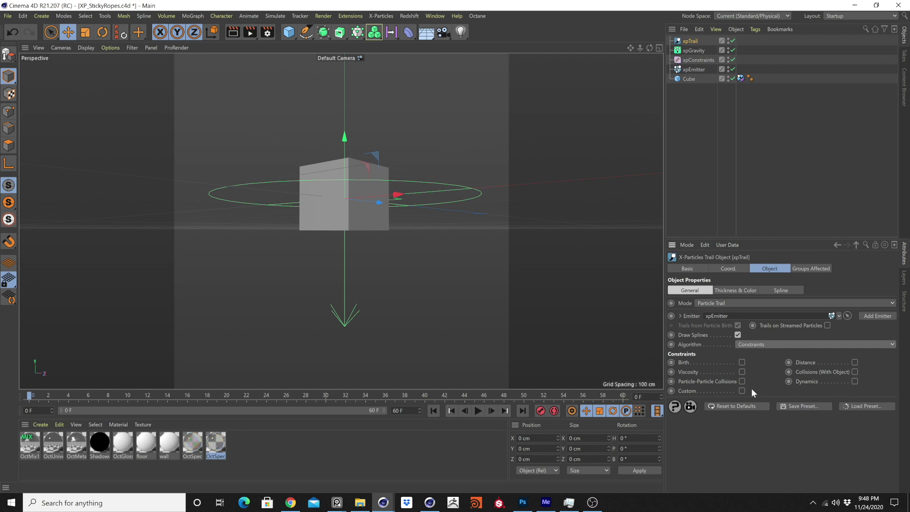
left_click(855, 362)
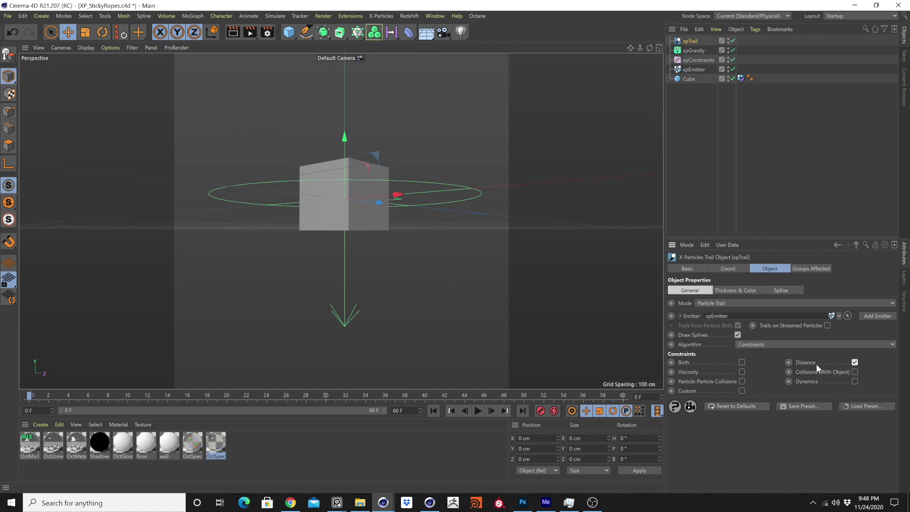
left_click(696, 60)
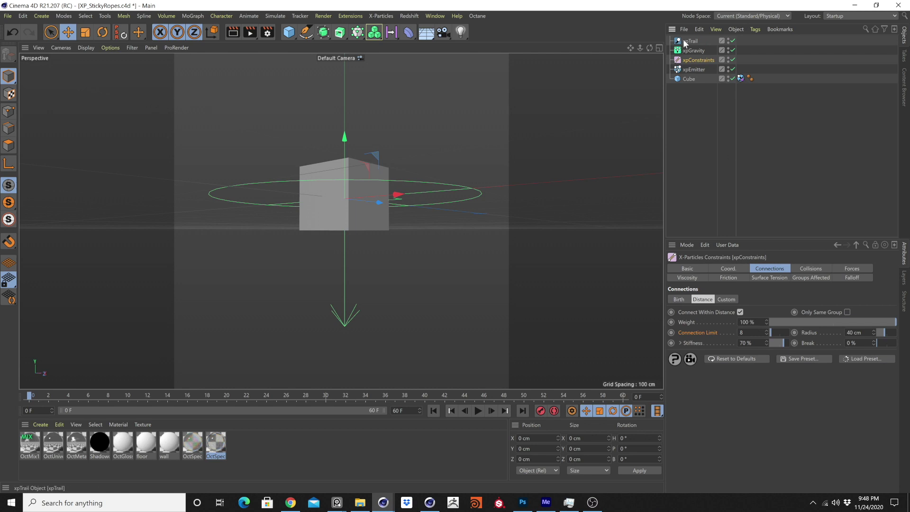
Step: Play the simulation and hide xpEmitter in the viewport so only the connecting trails are drawn
left_click(477, 411)
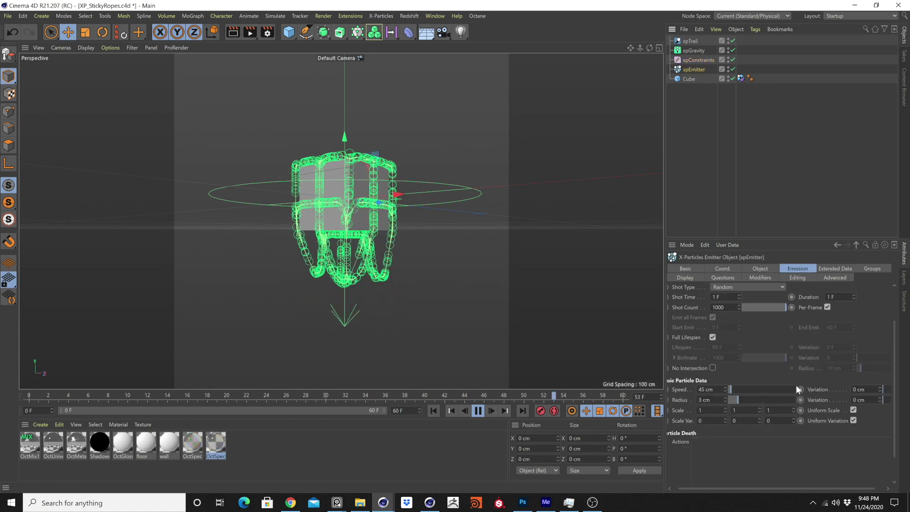
left_click(728, 67)
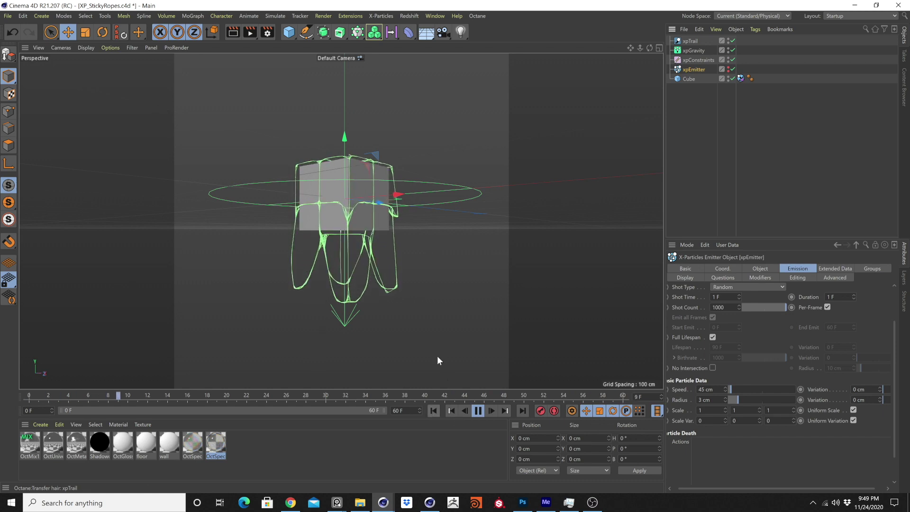
scroll(354, 218, "up", 3)
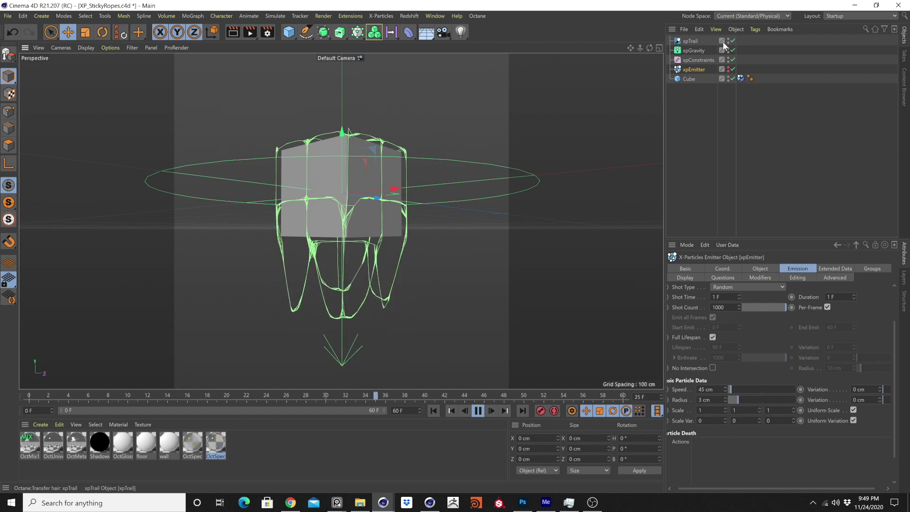
Step: Give xpTrail an Octane ObjectTag with Render As Hair enabled and Root Thickness and Tip Thickness of 0.5
left_click(690, 41)
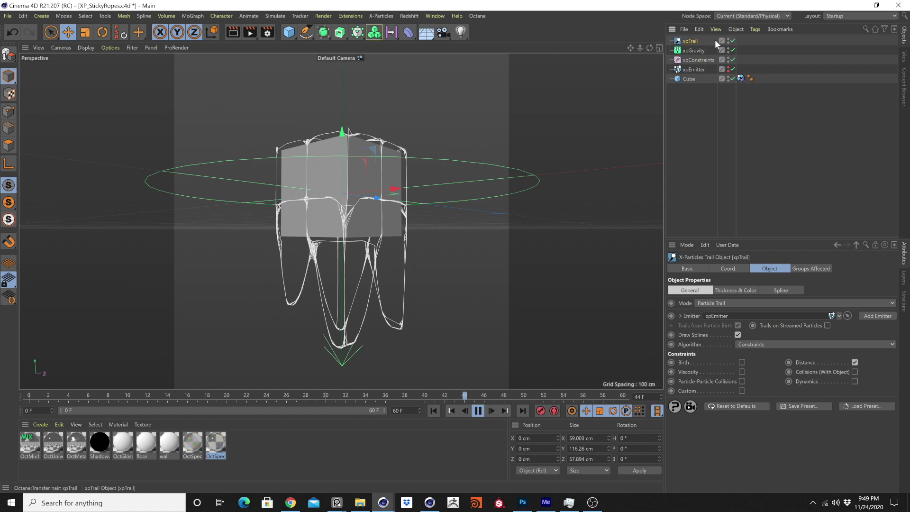
left_click(755, 30)
mouse_move(796, 55)
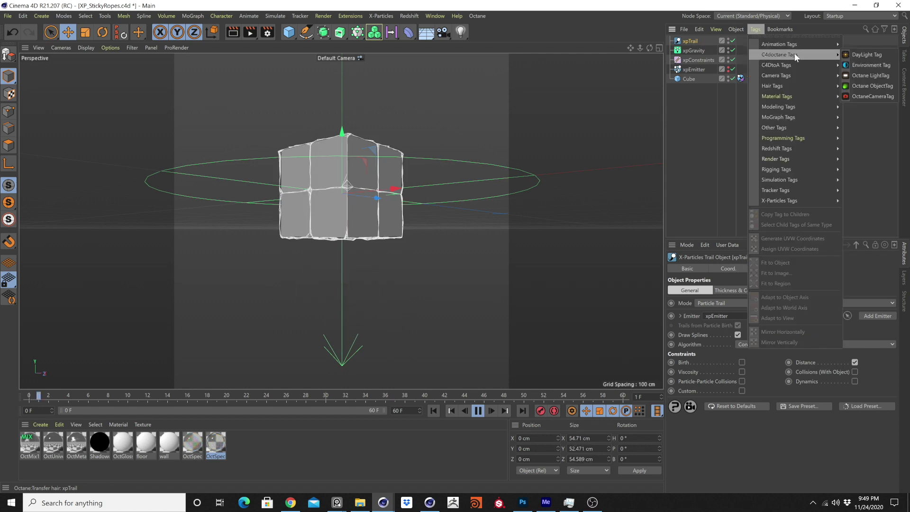
left_click(857, 85)
left_click(718, 299)
type("0.5")
key("Tab")
type("0.5")
key("Return")
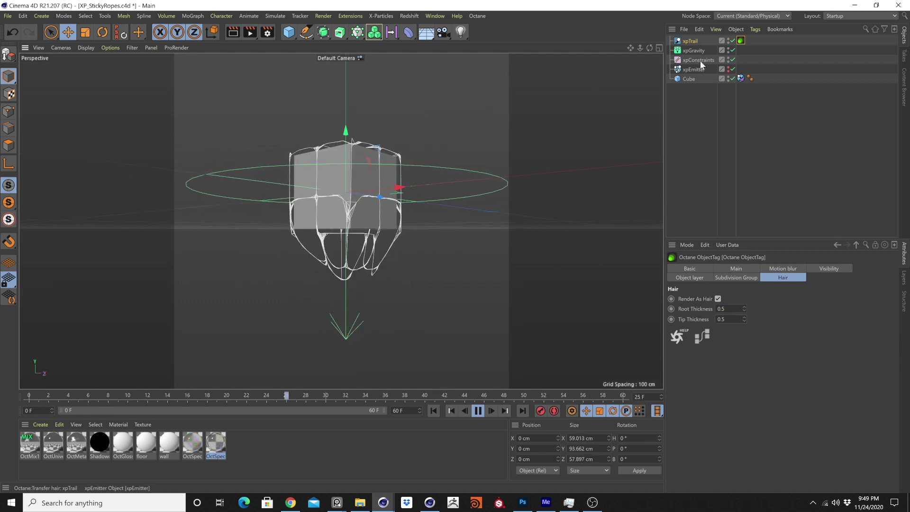
Step: Move xpTrail below the cube in the object list, duplicate the cube and remove the xpCollider tag from the copy
left_click_drag(691, 41, 685, 83)
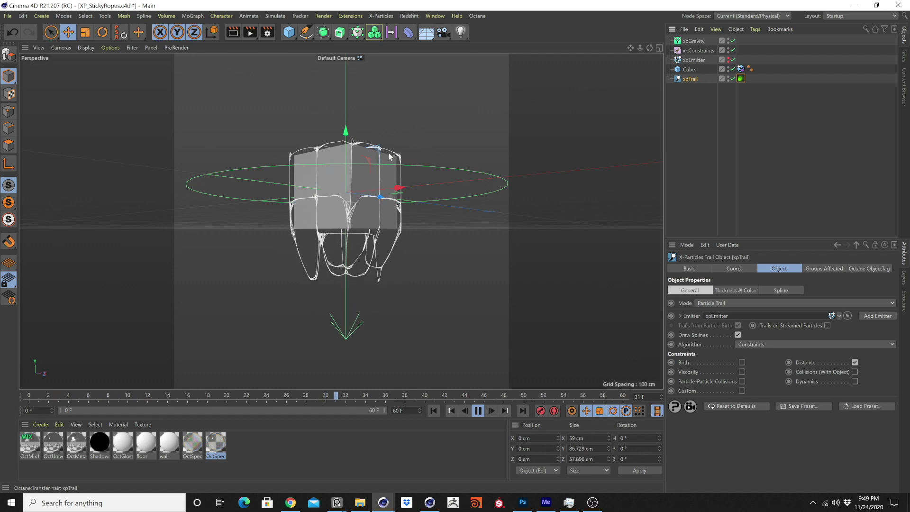
left_click(687, 69)
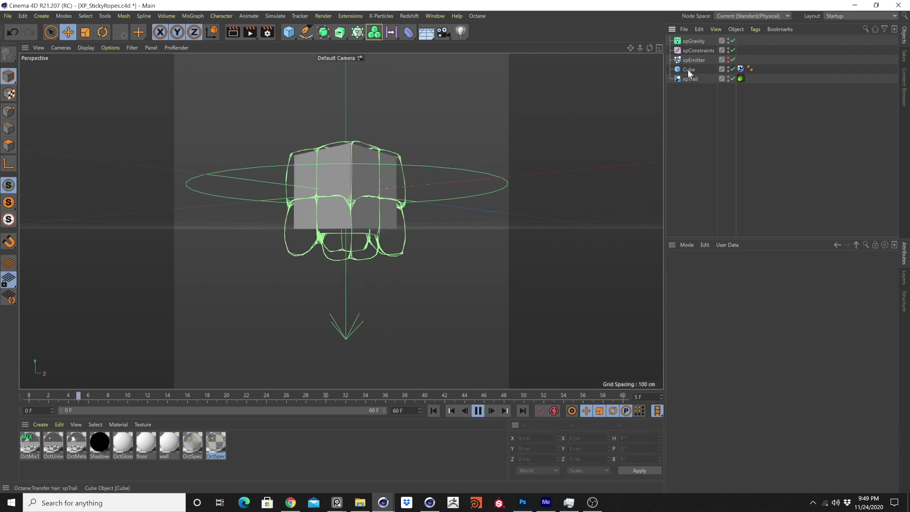
key("ctrl+c")
key("ctrl+v")
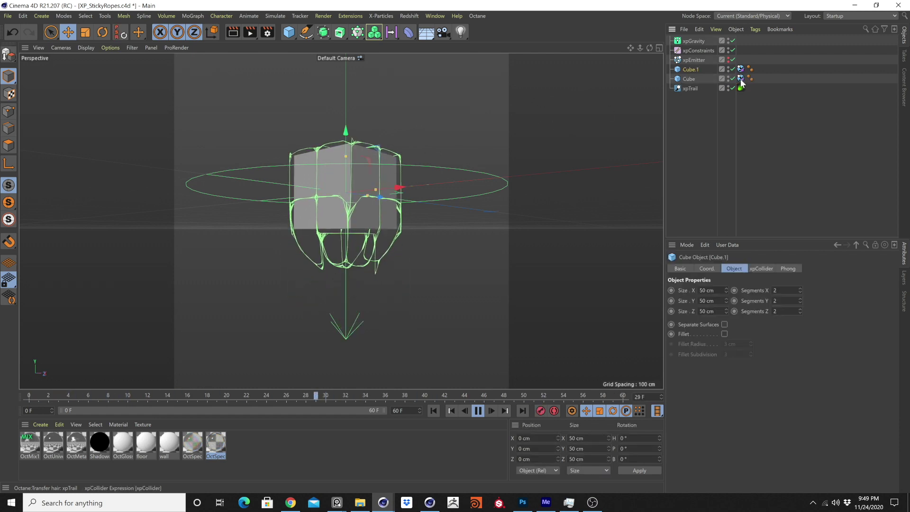
left_click(740, 70)
key("Delete")
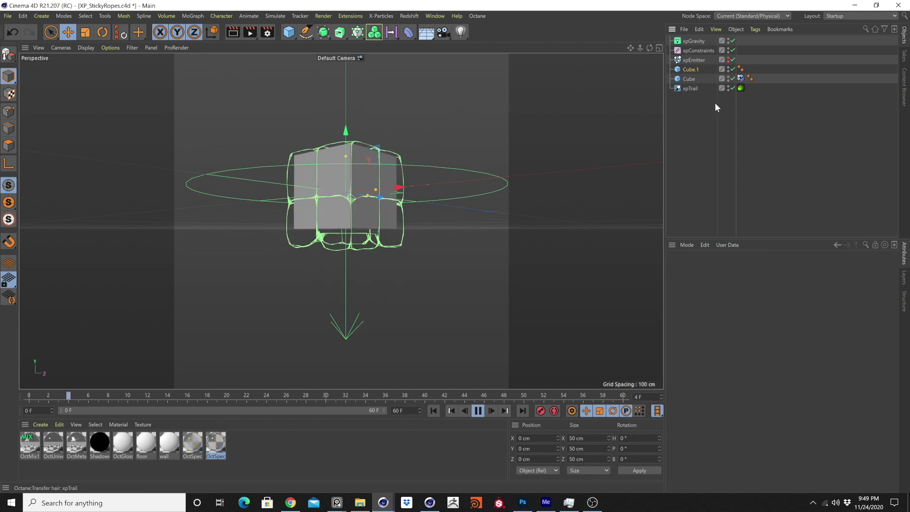
Step: Rename the cube copy CUBE VISIBLE and the original CUBE COLLIDER, and hide the collider cube
double_click(691, 69)
type("CU")
type("BE VISIBLE")
key("Return")
double_click(689, 79)
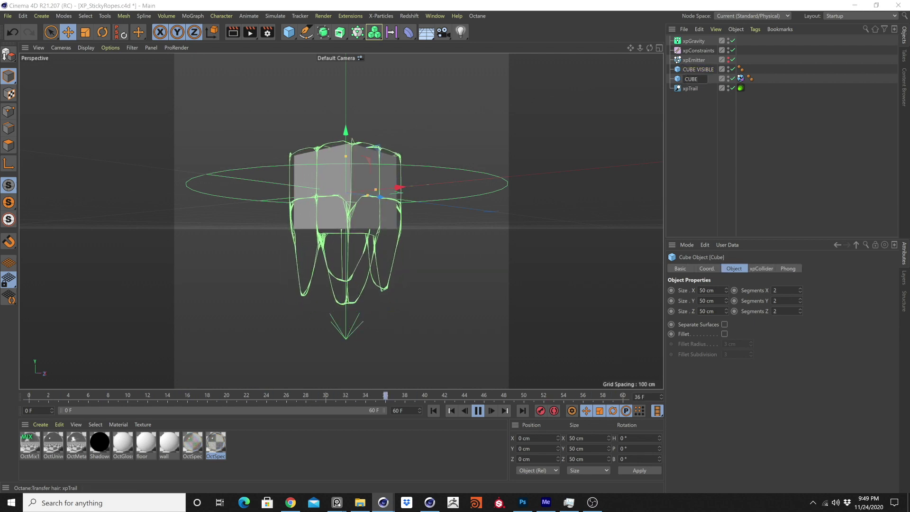
type("CUBE COLLIDER")
key("Return")
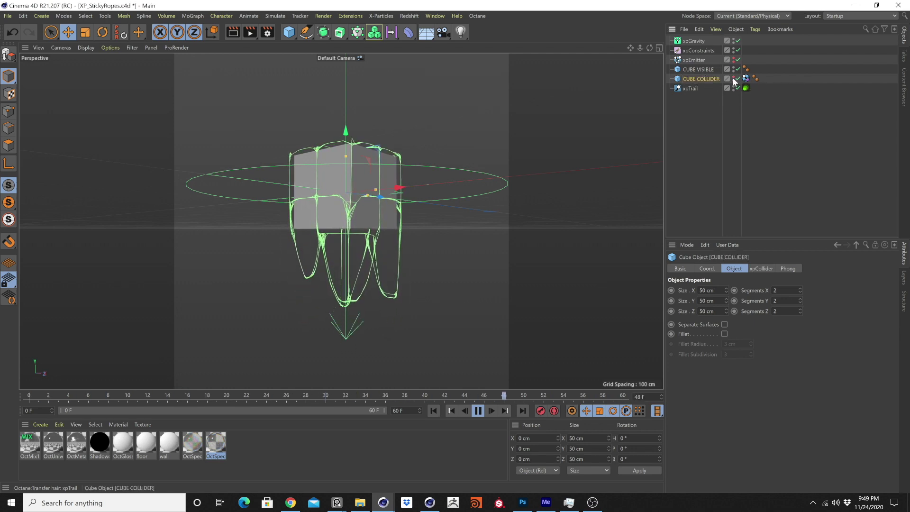
Step: Scale CUBE VISIBLE uniformly to about 53.5 cm and lower it to about -0.34 cm in Y
left_click(706, 71, "ctrl")
key("t")
left_click_drag(495, 221, 517, 219)
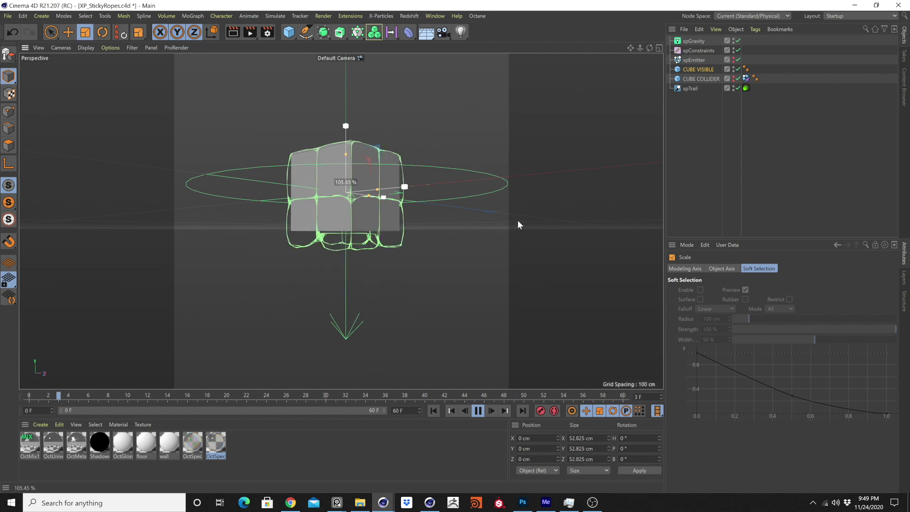
left_click_drag(400, 187, 454, 197)
key("e")
left_click_drag(346, 166, 345, 167)
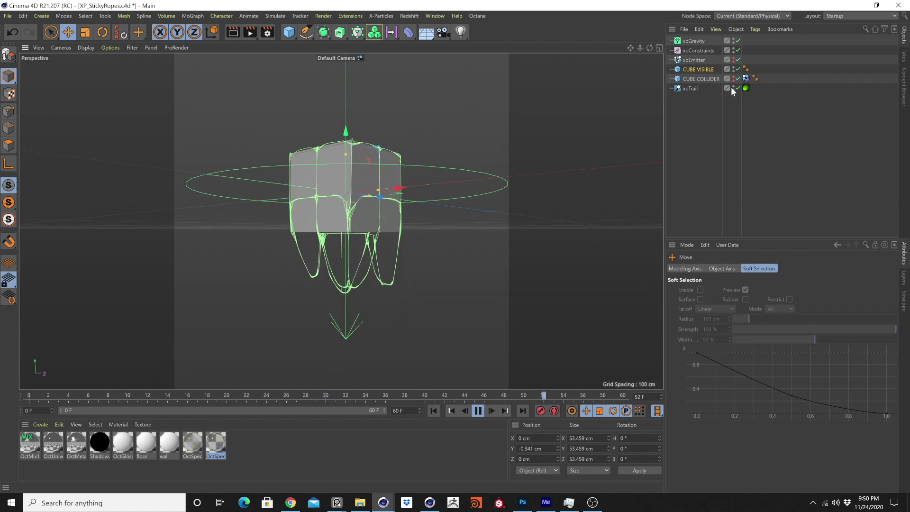
Step: Stop and rewind the simulation, and review the settings of xpConstraints, xpGravity, the collider tag and xpEmitter
left_click(477, 410)
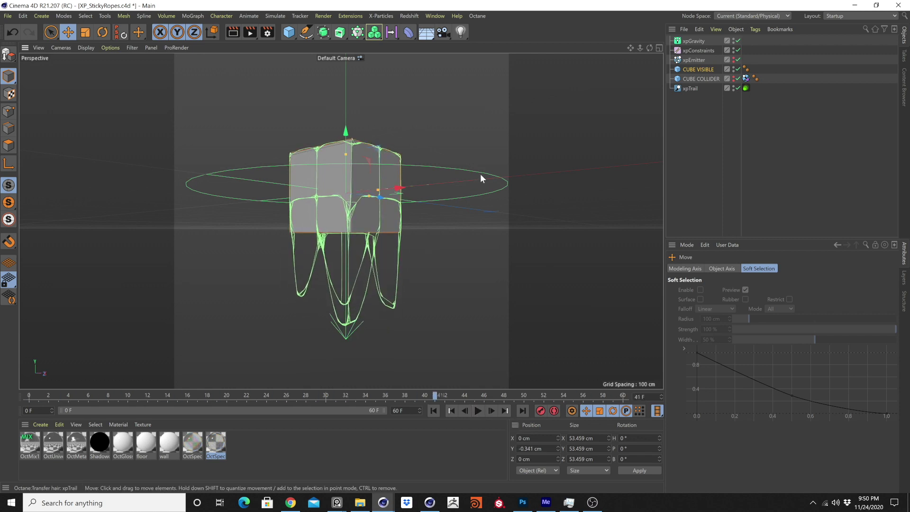
left_click(701, 50)
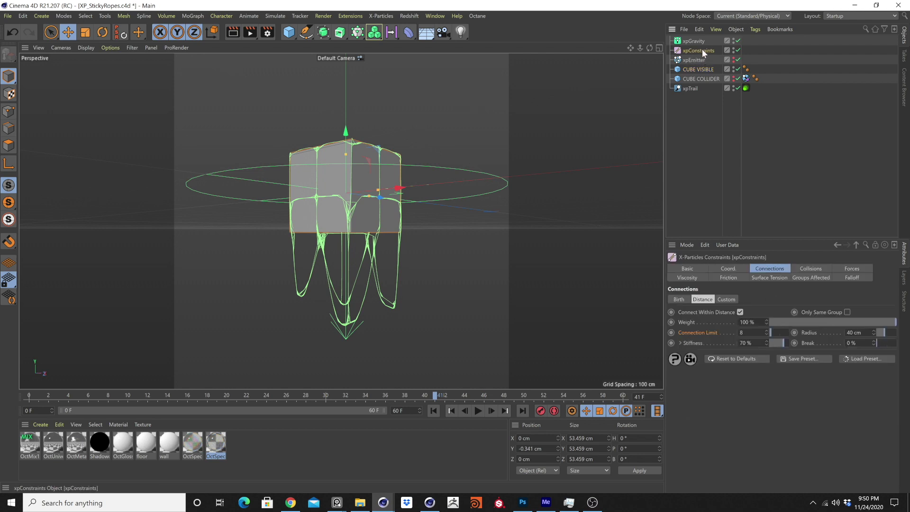
left_click(701, 41)
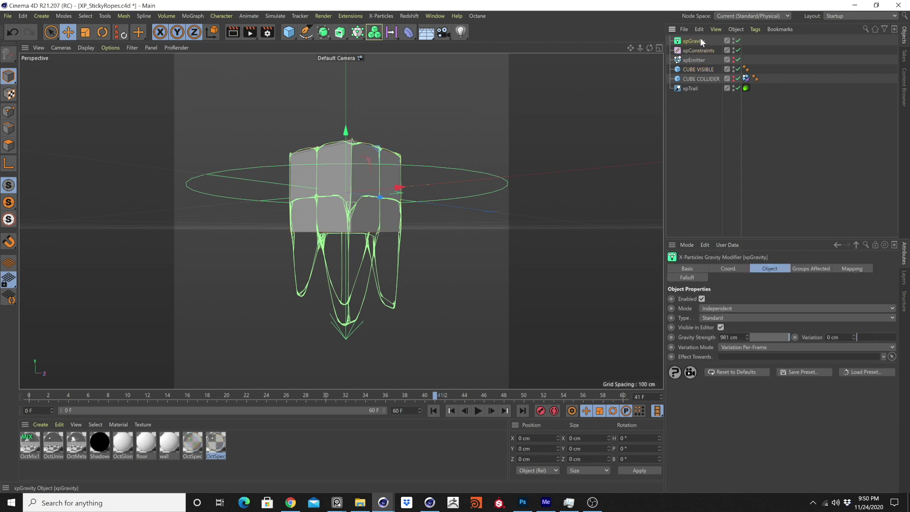
left_click(437, 410)
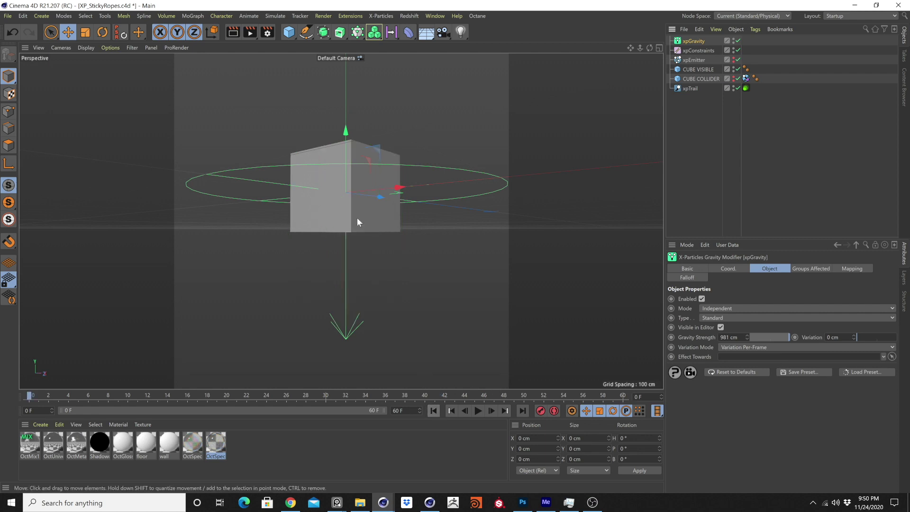
left_click(700, 51)
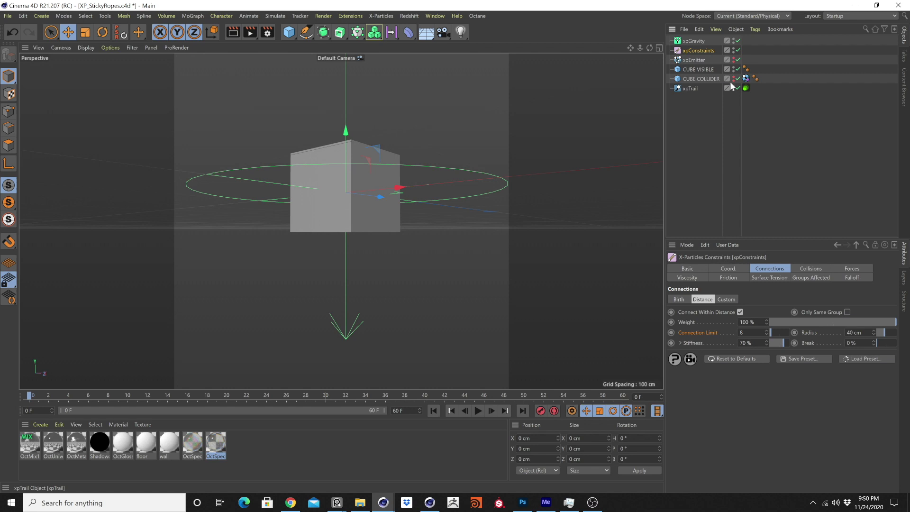
left_click(745, 78)
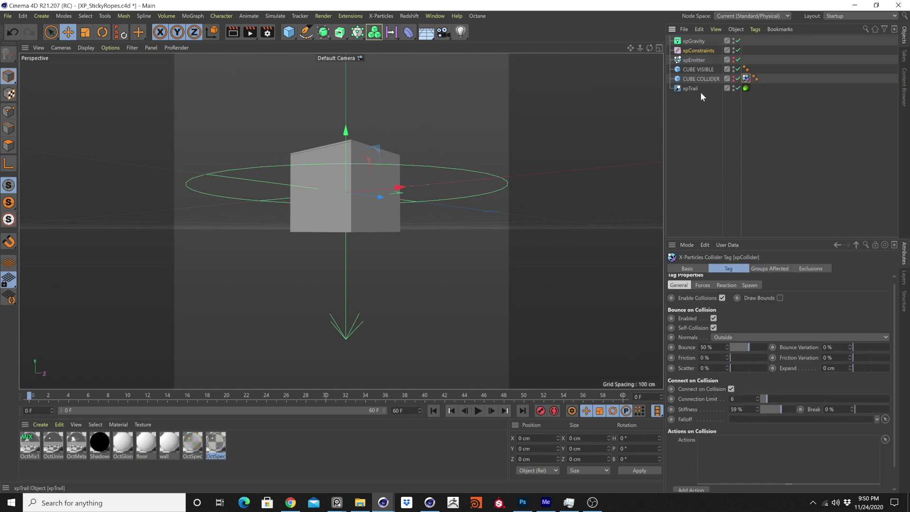
left_click(695, 60)
Step: While the simulation plays, try a Break of 500% for the collider tag's Connect on Collision and settle on 550%
left_click(746, 79)
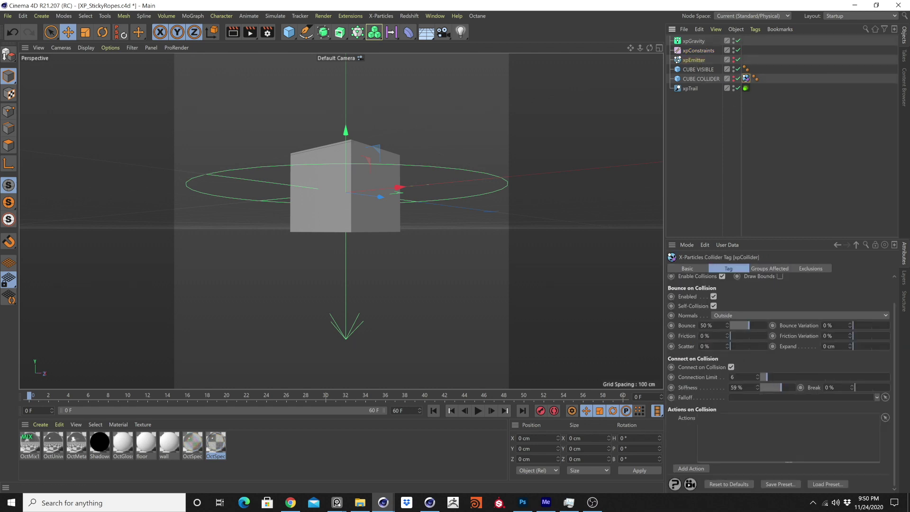
left_click(478, 411)
left_click(851, 385)
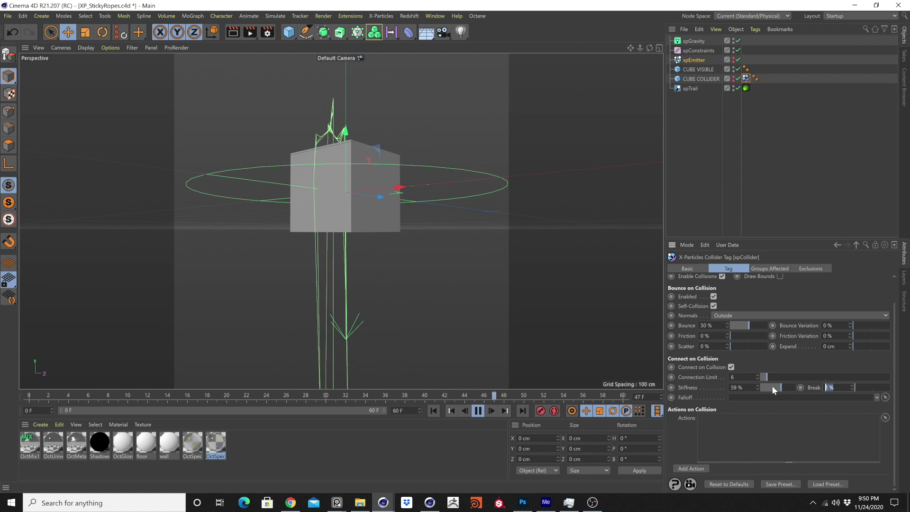
type("500")
key("Return")
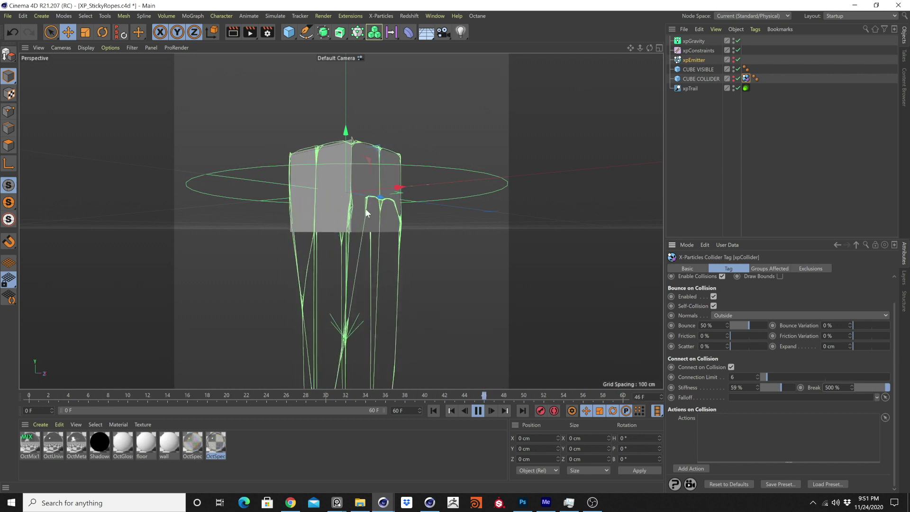
left_click(831, 388)
type("550")
key("Return")
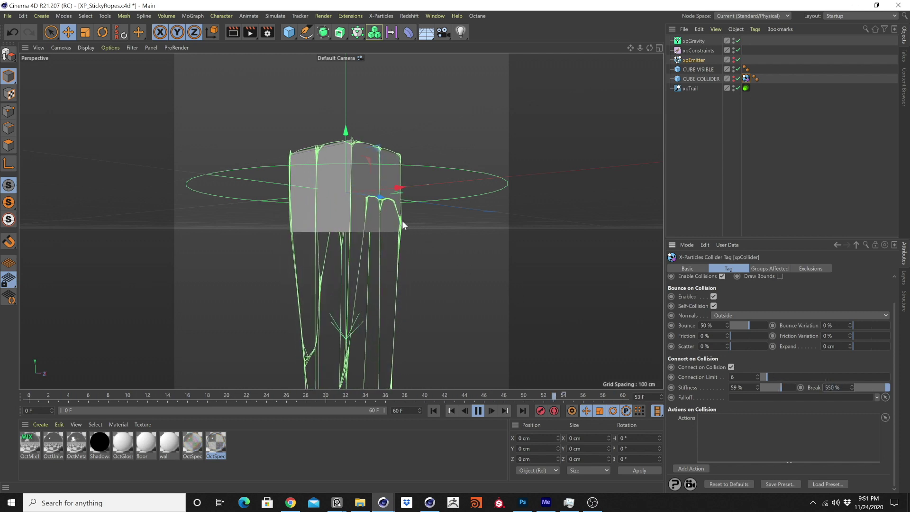
Step: Set the project end to frame 180 and extend the preview range to 180 F while the simulation plays
left_click(403, 410)
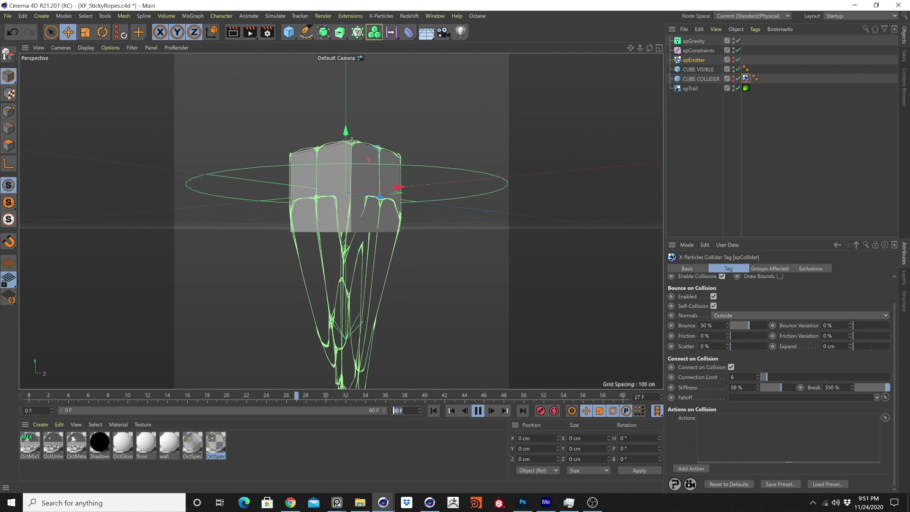
type("180")
key("Return")
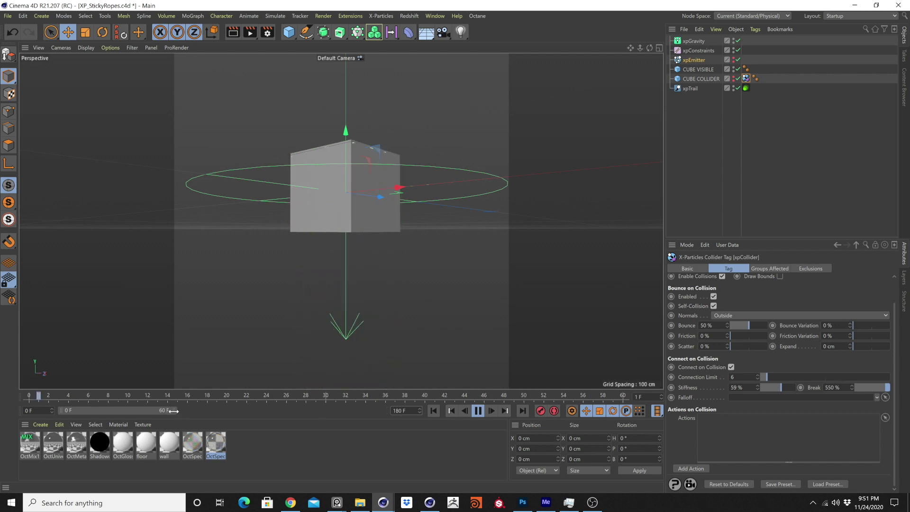
left_click_drag(174, 410, 385, 410)
left_click_drag(365, 246, 362, 193, "alt")
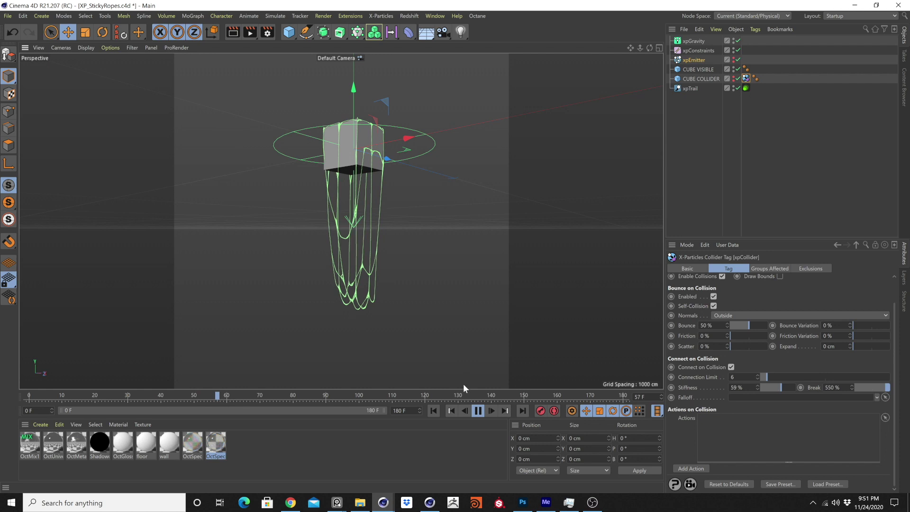
Step: Stop and rewind the simulation, and save the project as an incremental version
left_click(476, 410)
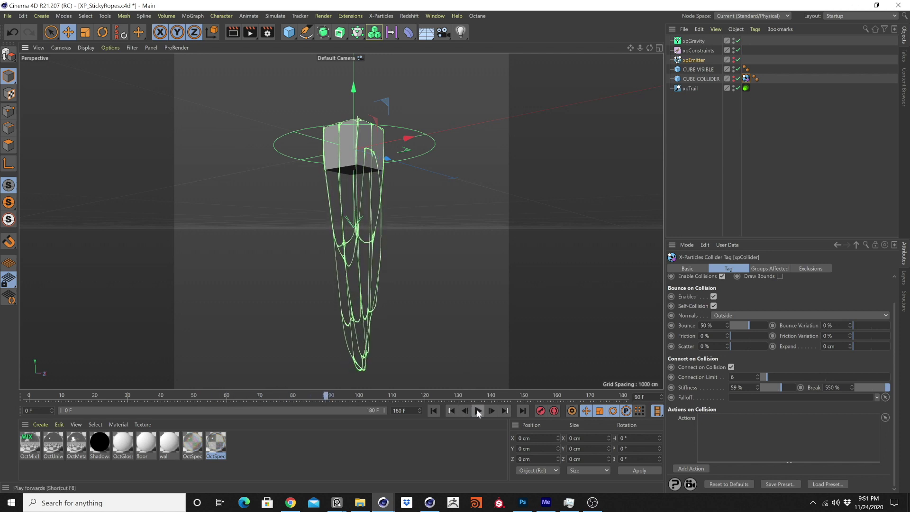
left_click(434, 411)
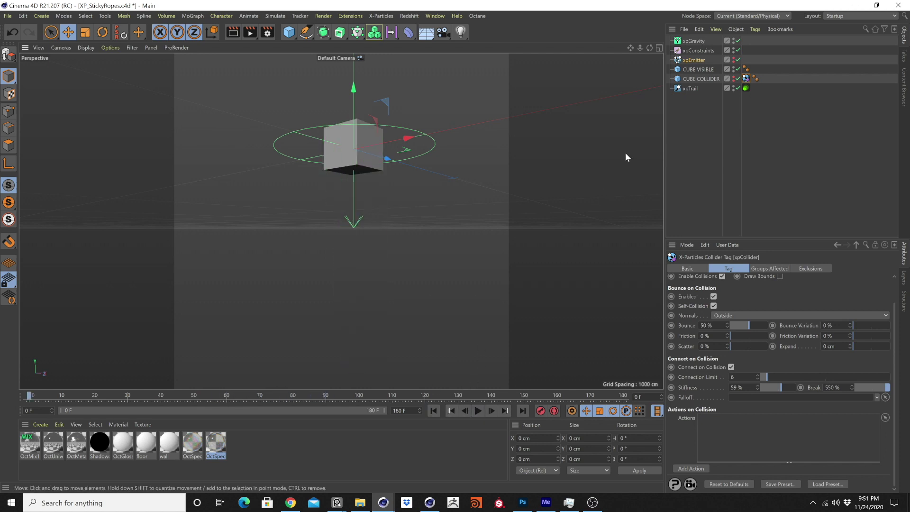
left_click(8, 15)
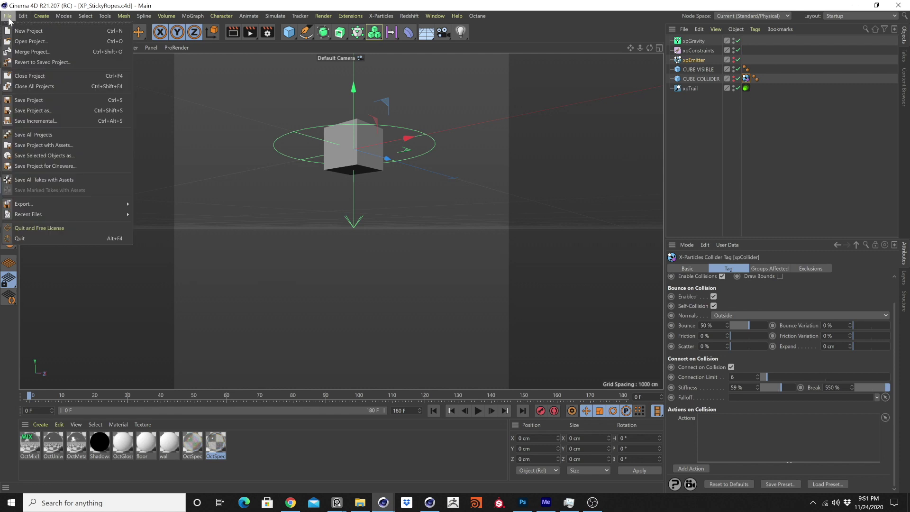
left_click(29, 118)
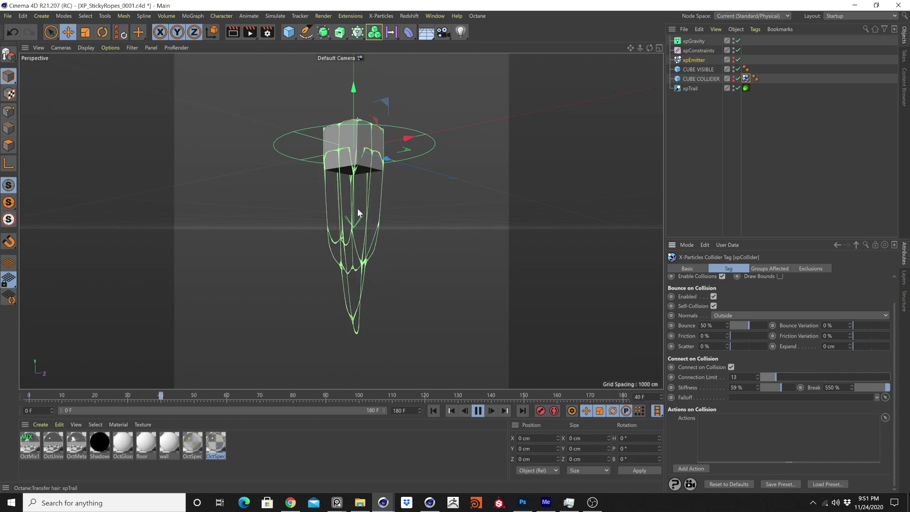
Step: Review the xpTrail settings and its Octane tag's hair thickness, and stop playback
left_click(690, 89)
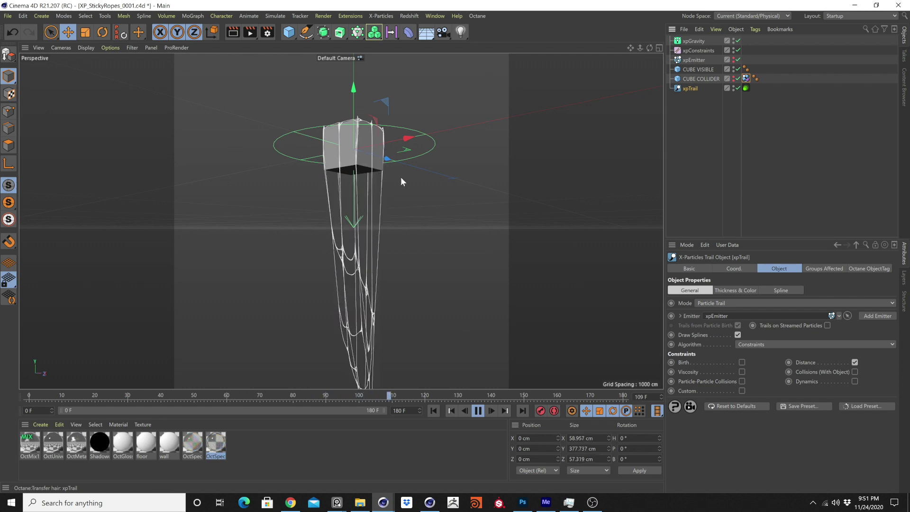
left_click(746, 89)
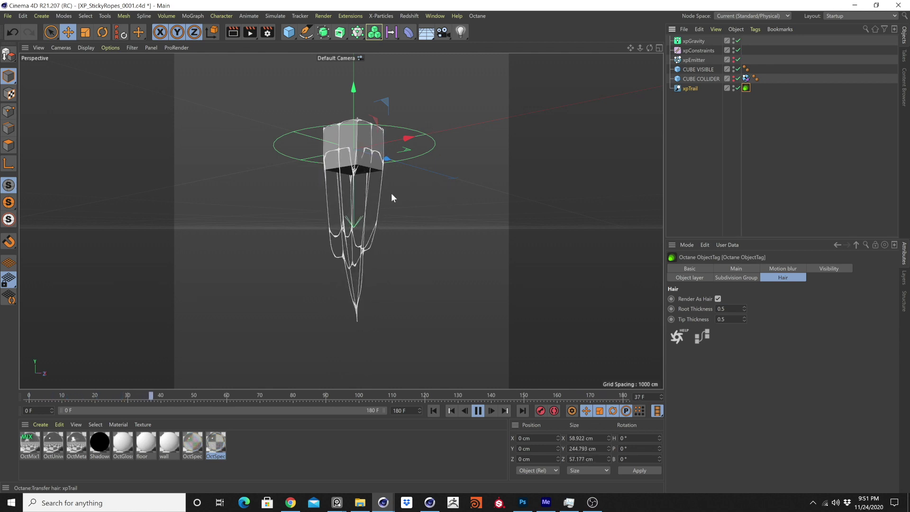
left_click(478, 412)
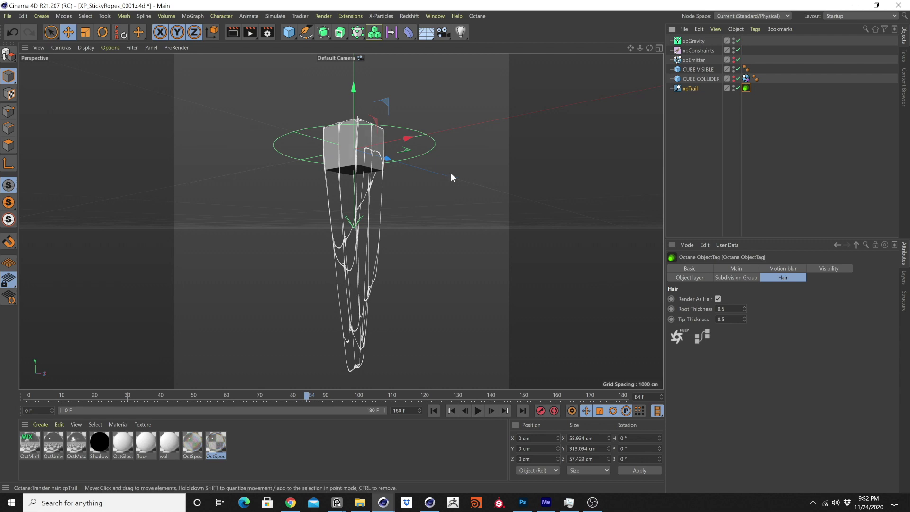
Step: Add an xpOVDBMesher generator and assign xpTrail as its source
left_click(381, 17)
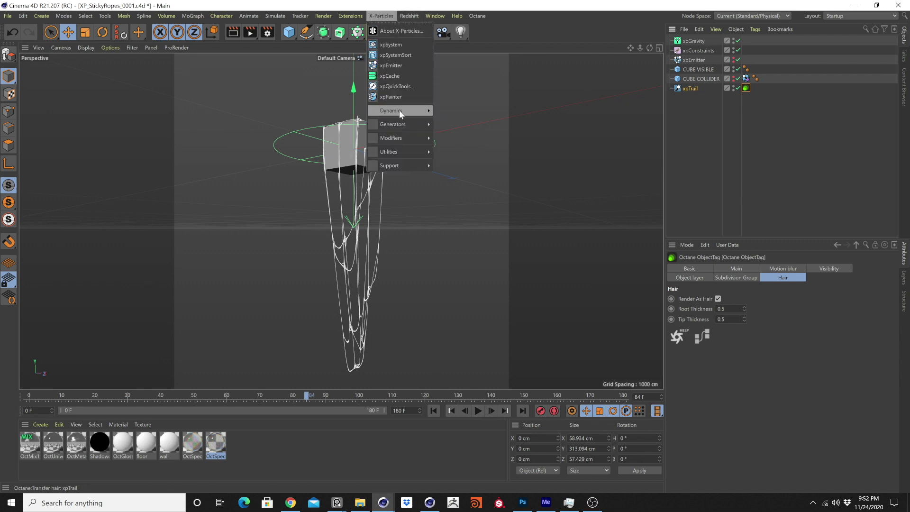
mouse_move(400, 113)
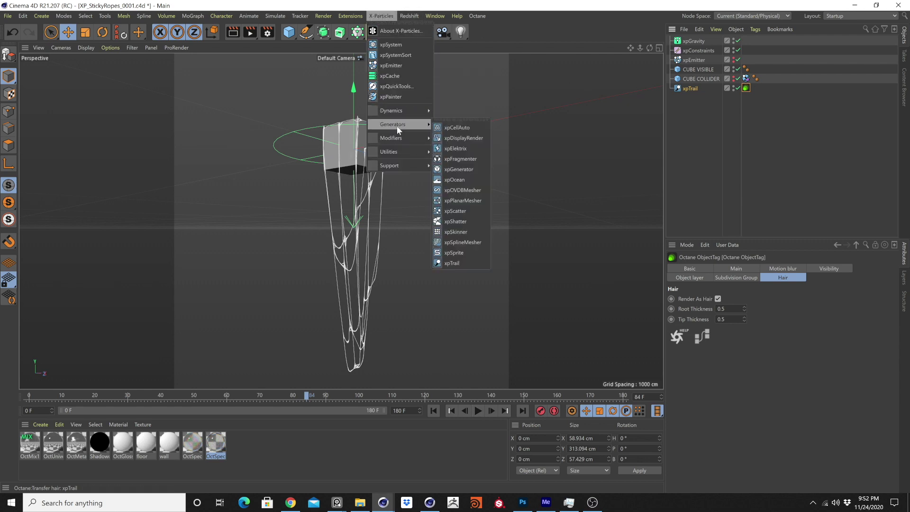
left_click(463, 190)
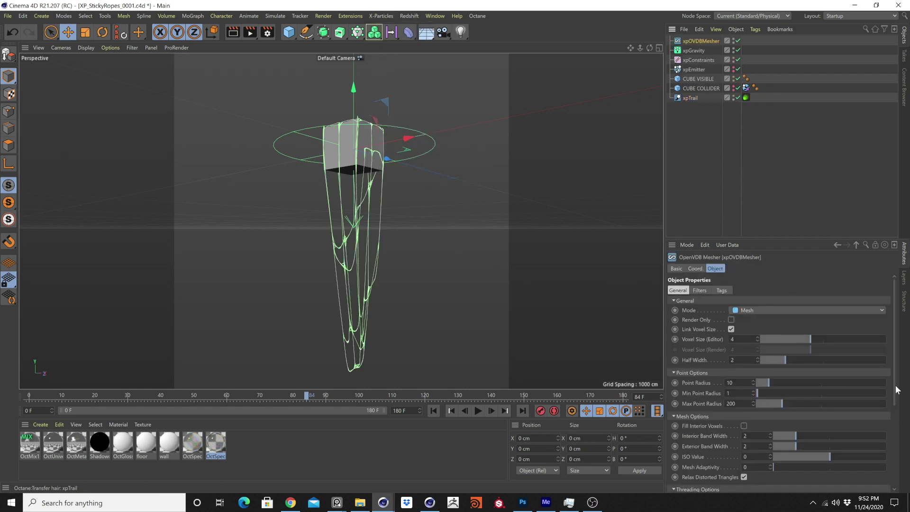
scroll(868, 421, "down", 5)
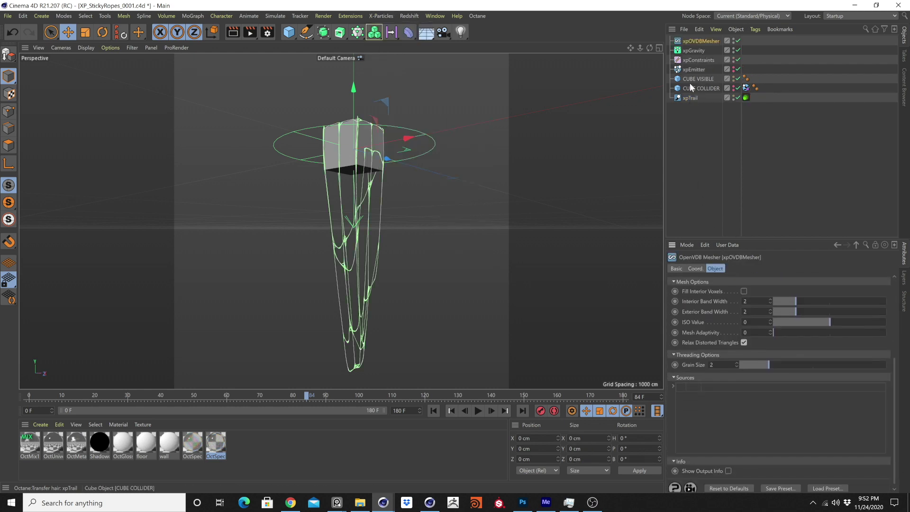
left_click_drag(727, 344, 725, 398)
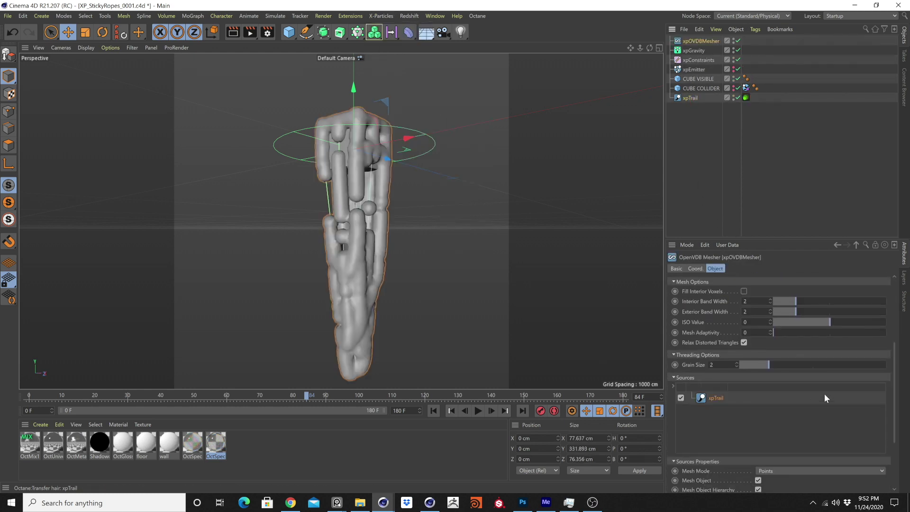
Step: Set the mesher's editor voxel size to 2 and point radius to about 3, and enable its filters
left_click_drag(895, 362, 893, 305)
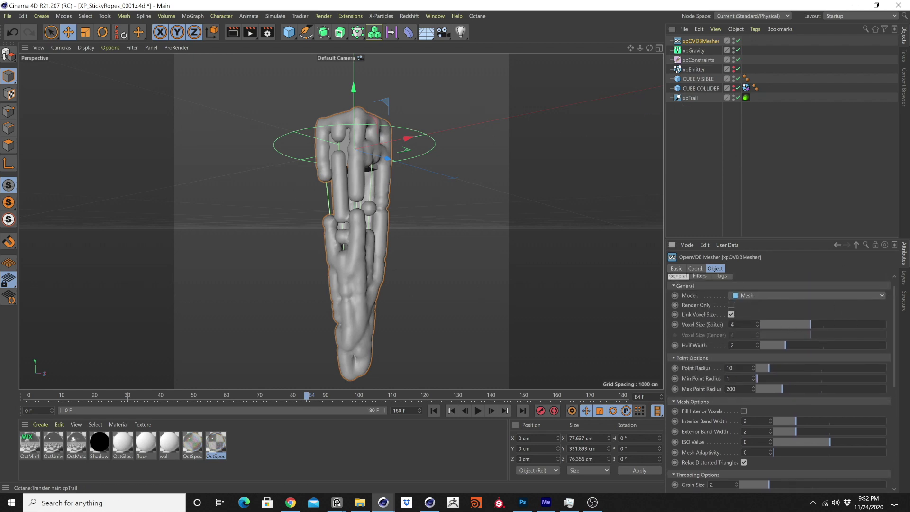
left_click_drag(763, 365, 760, 368)
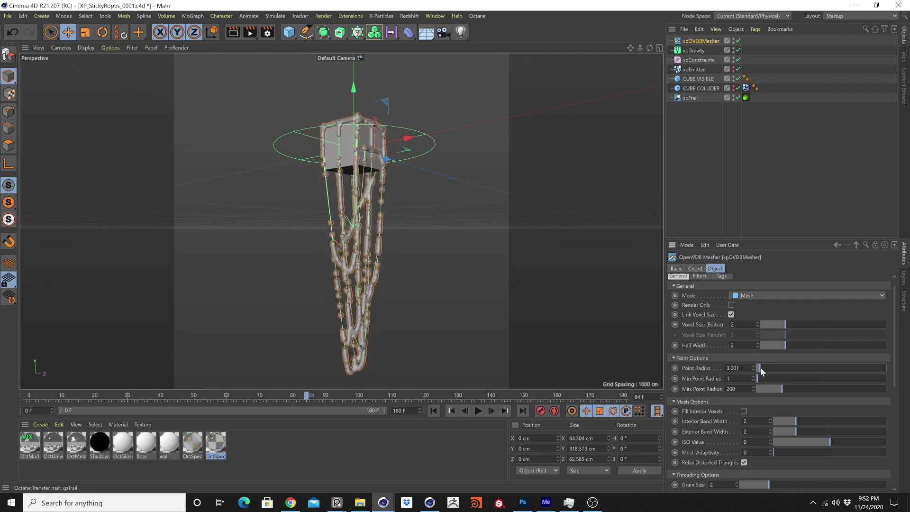
left_click(701, 274)
left_click(711, 310)
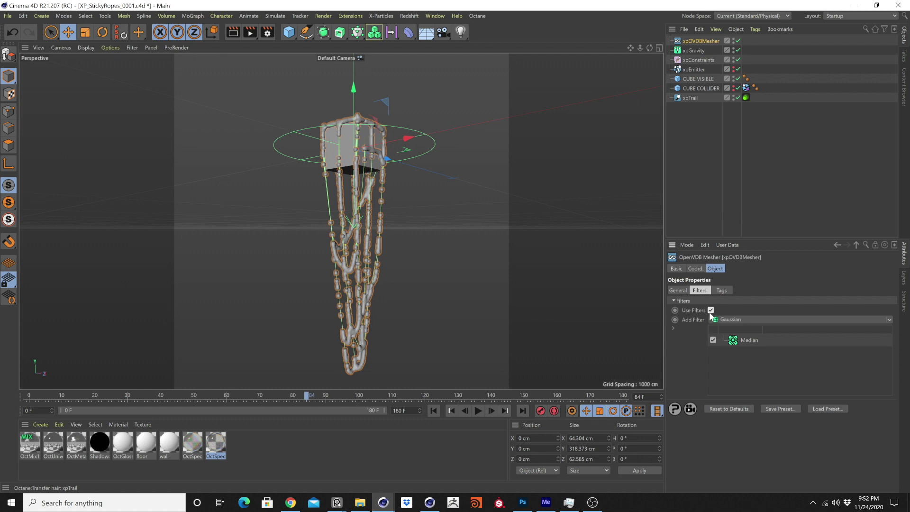
Step: Inspect the meshed ropes up close and from further away, play the simulation, and stop and rewind it
left_click_drag(454, 180, 378, 231, "alt")
scroll(359, 260, "up", 5)
scroll(369, 236, "up", 5)
scroll(457, 258, "down", 10)
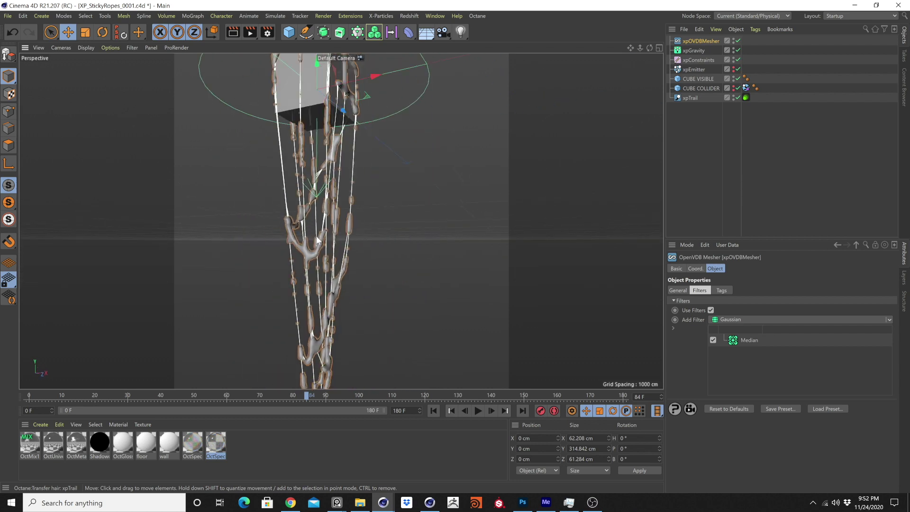
left_click_drag(303, 217, 465, 359, "alt")
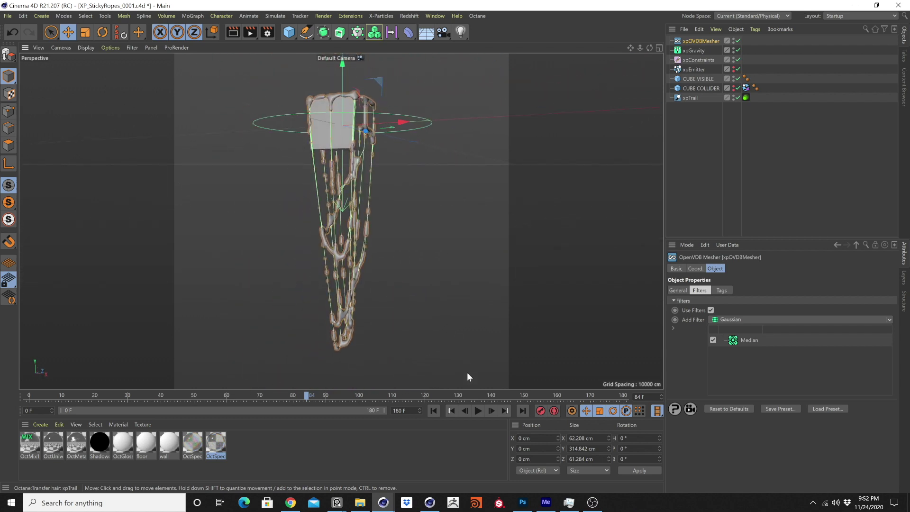
left_click(478, 411)
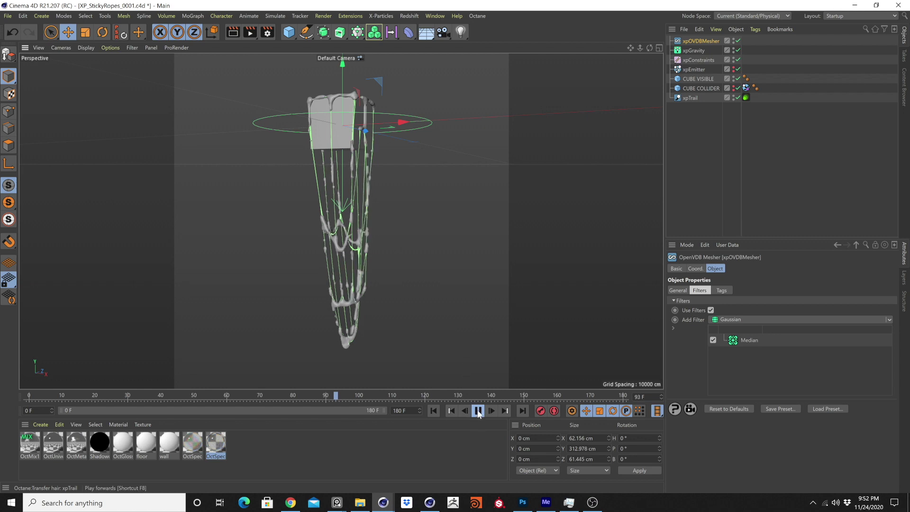
key("F8")
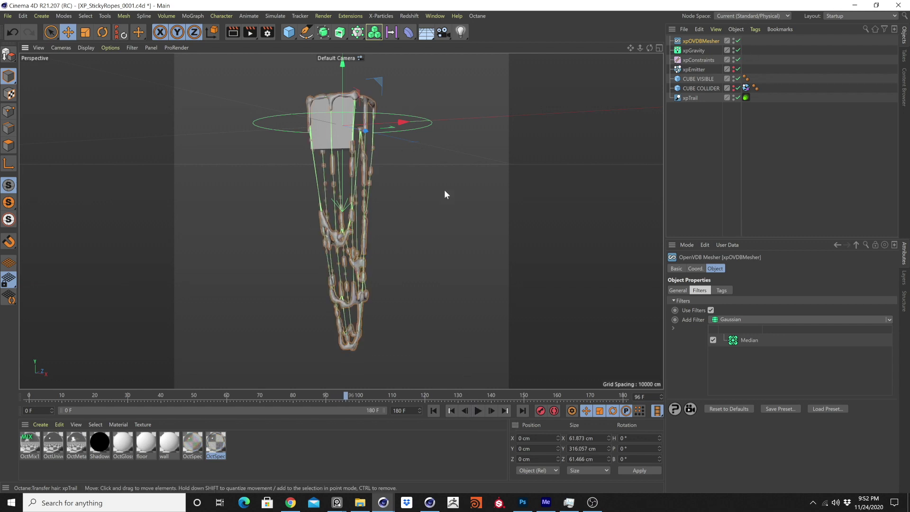
left_click(432, 411)
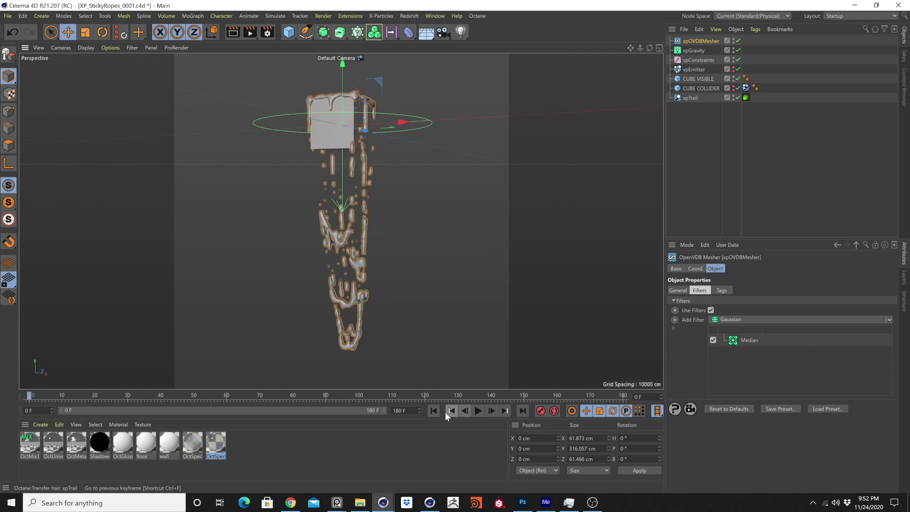
Step: Disable xpOVDBMesher and examine the rope trails without the mesh as the simulation plays
left_click(738, 41)
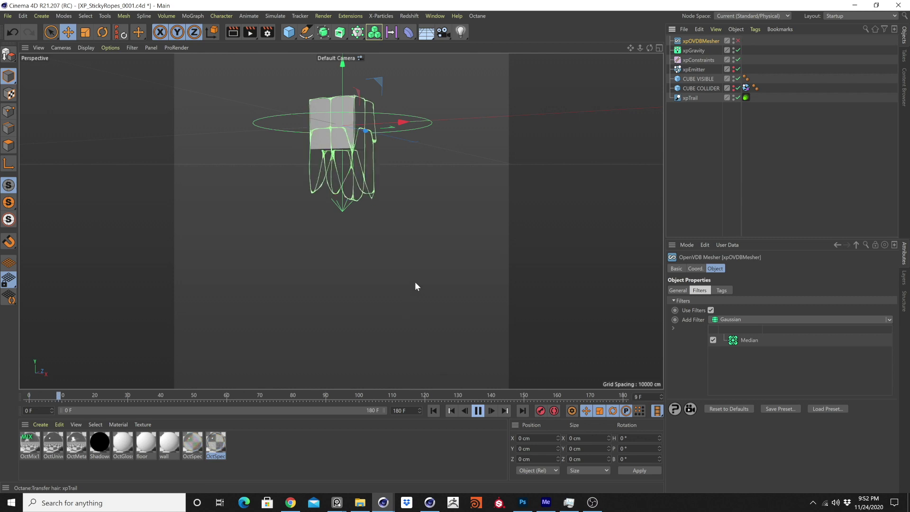
middle_click_drag(418, 258, 419, 303, "alt")
scroll(365, 217, "up", 3)
scroll(374, 225, "up", 2)
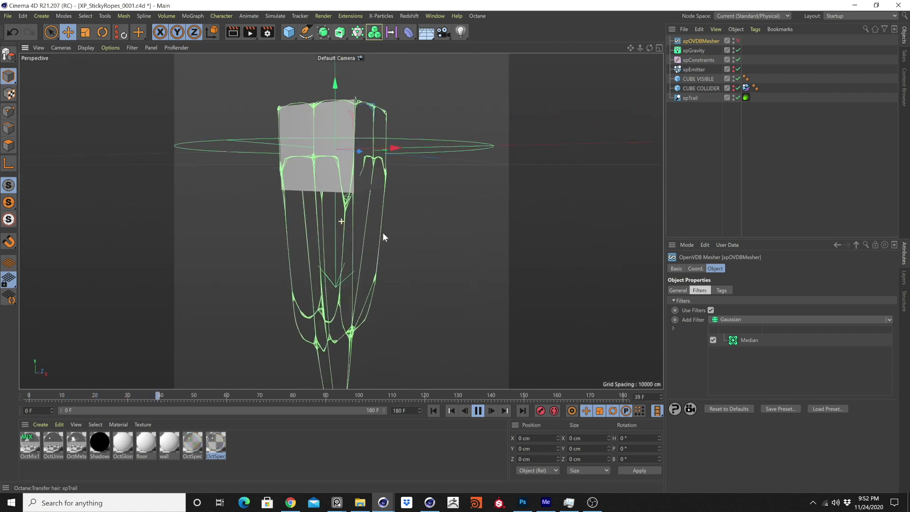
scroll(384, 237, "down", 4)
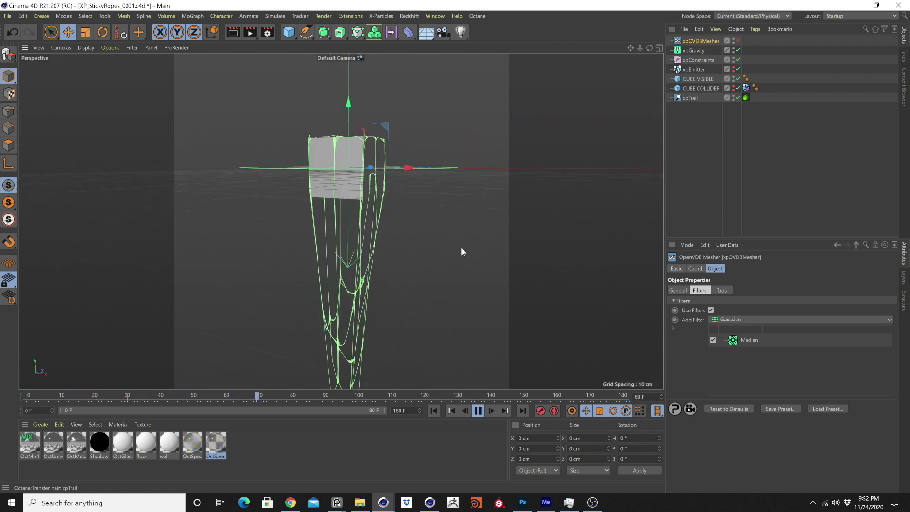
Step: Set xpGravity's strength to 0 cm and restart the simulation to check the ropes around the cube
left_click(697, 57)
left_click(694, 50)
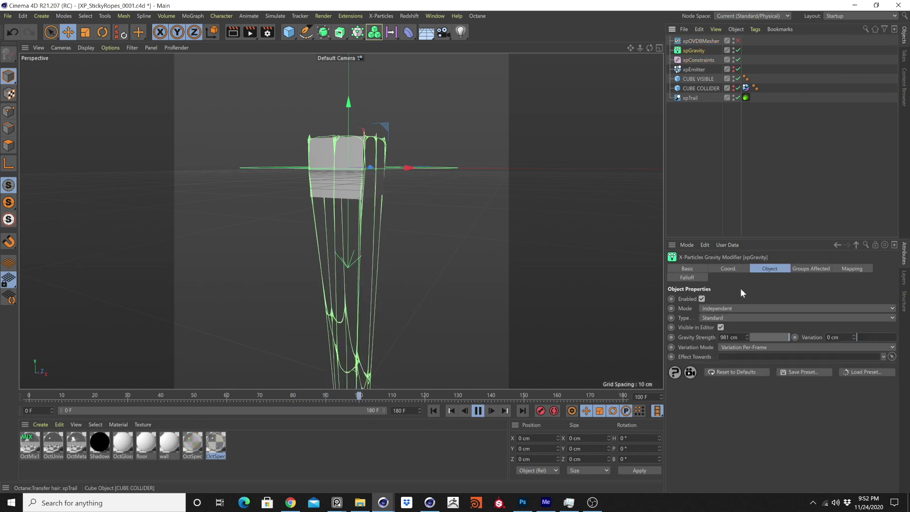
left_click(729, 337)
type("0")
key("Return")
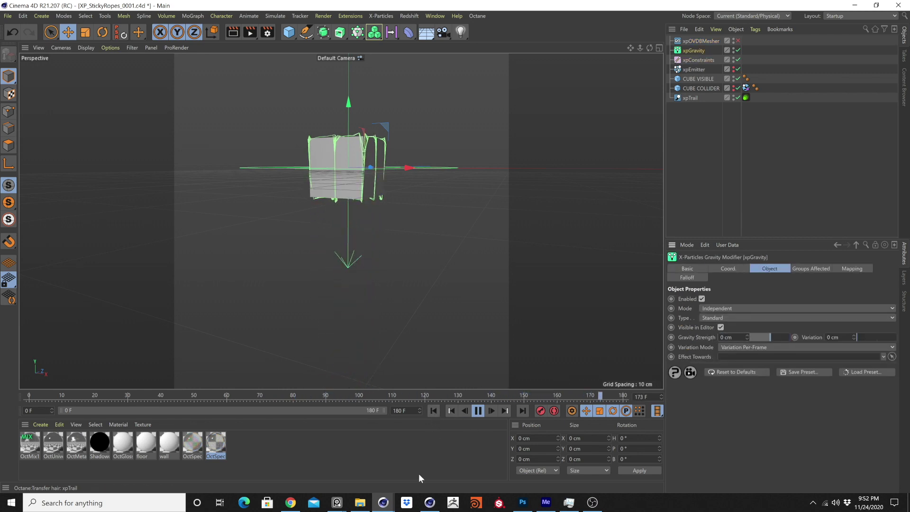
left_click_drag(535, 273, 388, 237, "alt")
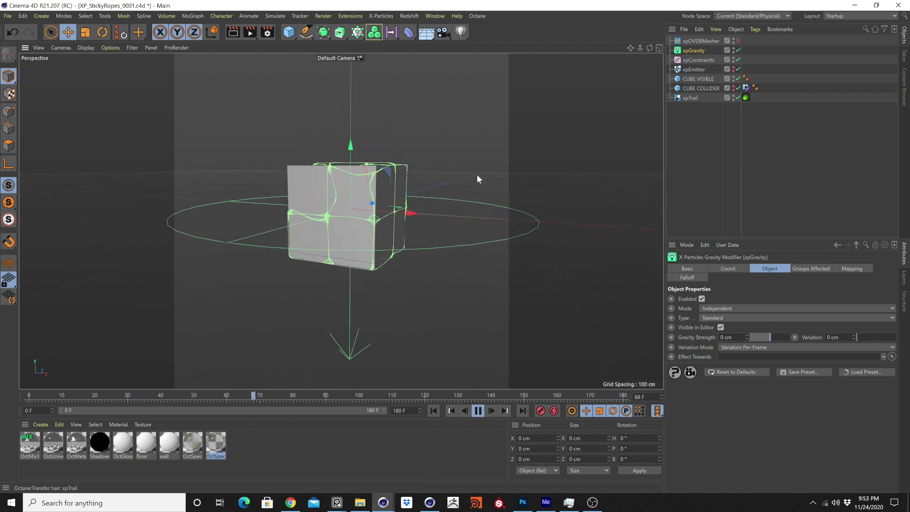
left_click(433, 410)
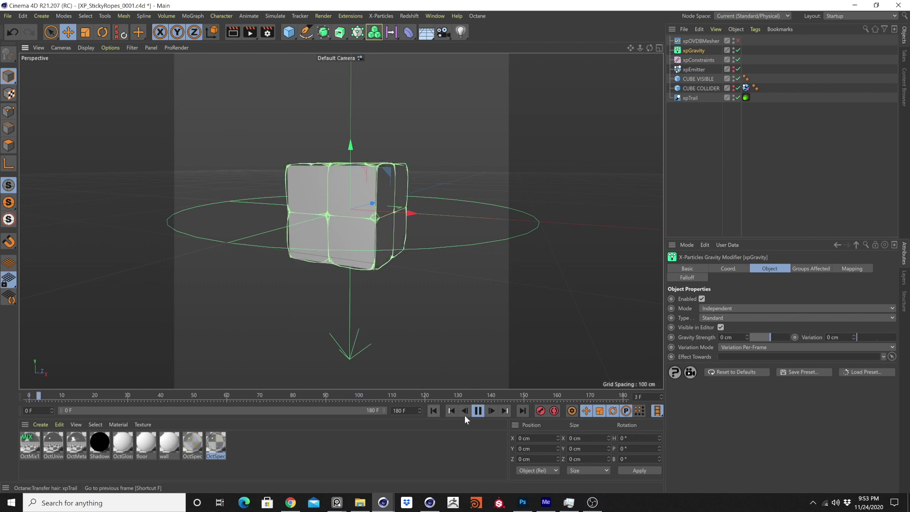
Step: Try xpEmitter particle speeds of 200 cm and 400 cm, restarting the simulation after each change
left_click(694, 70)
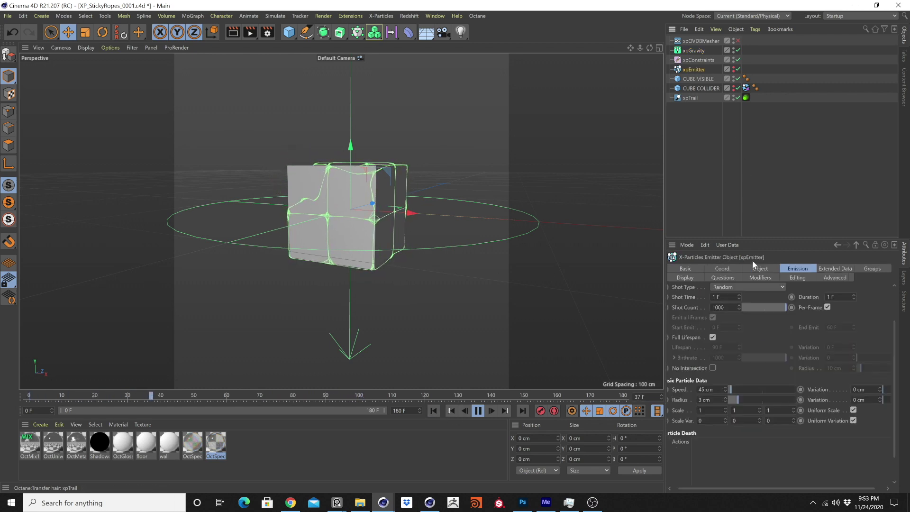
type("200")
key("Return")
left_click(436, 412)
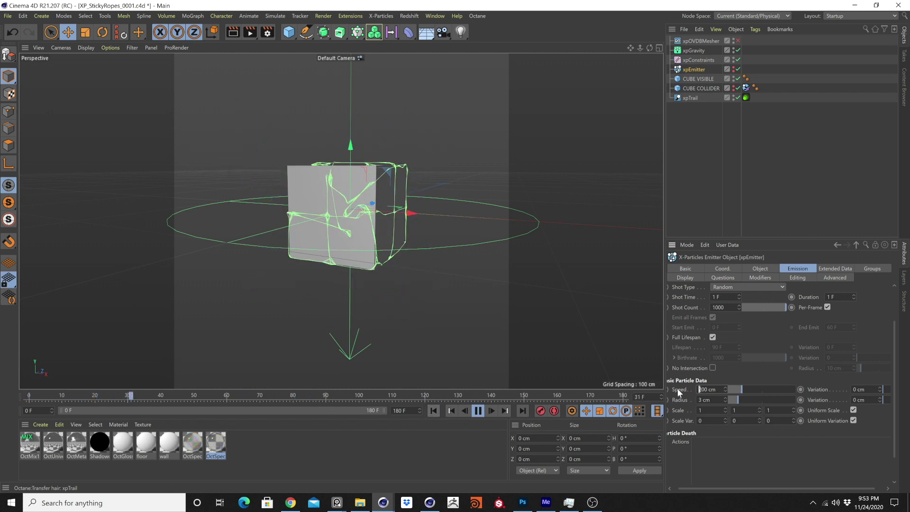
type("400")
key("Return")
left_click(433, 410)
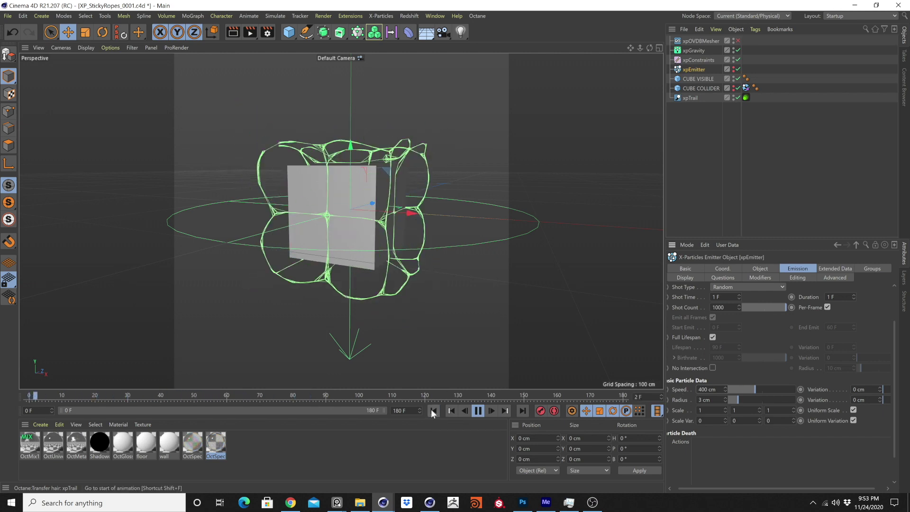
Step: Set xpEmitter's particle speed to 1000 cm
scroll(375, 294, "down", 2)
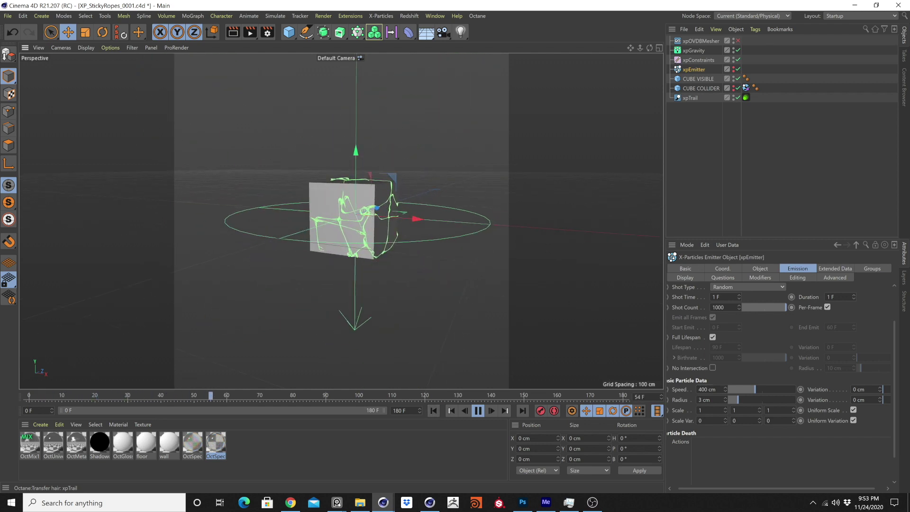
double_click(701, 389)
type("1000")
key("Return")
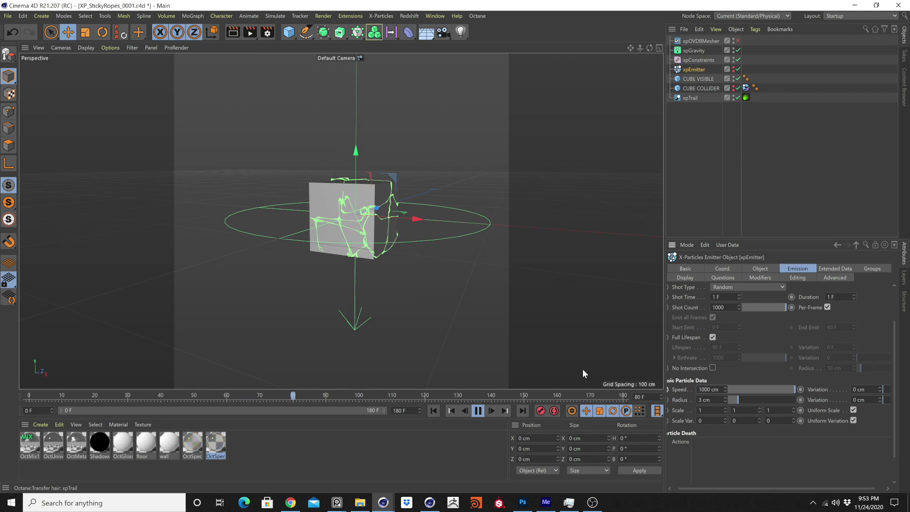
Step: Restart the simulation and examine how the ropes expand and wrap around the cube at the fast particle speed
left_click(433, 410)
scroll(405, 281, "down", 2)
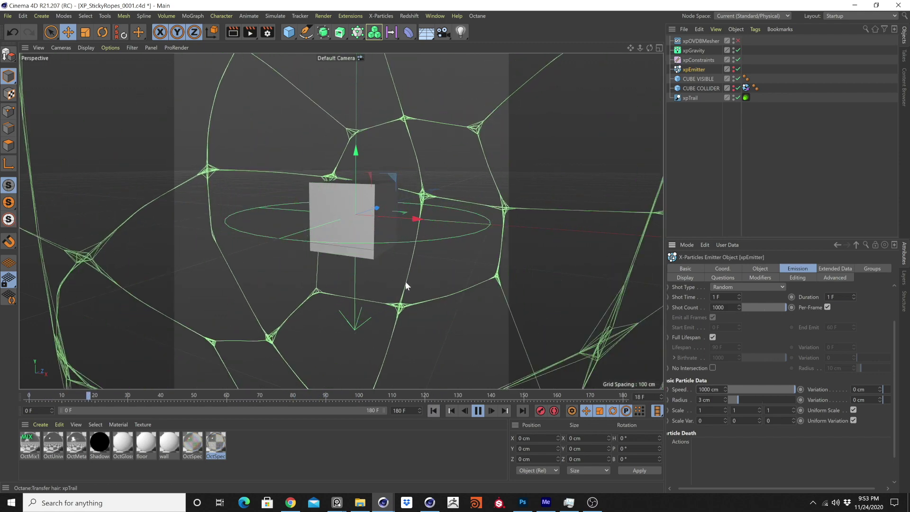
middle_click_drag(439, 295, 402, 243, "alt")
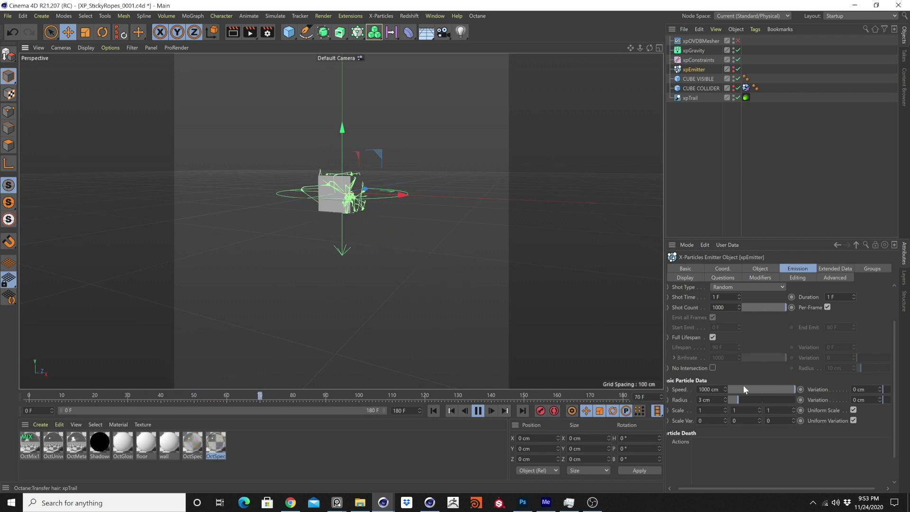
Step: Try a particle speed of 500 cm on xpEmitter and replay the simulation to inspect the ropes
type("500")
key("Return")
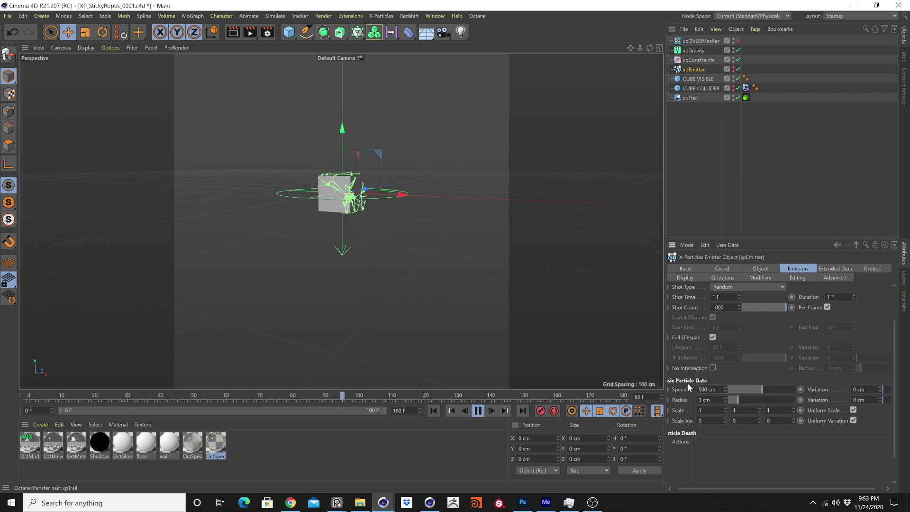
left_click(438, 409)
right_click_drag(422, 321, 360, 227, "alt")
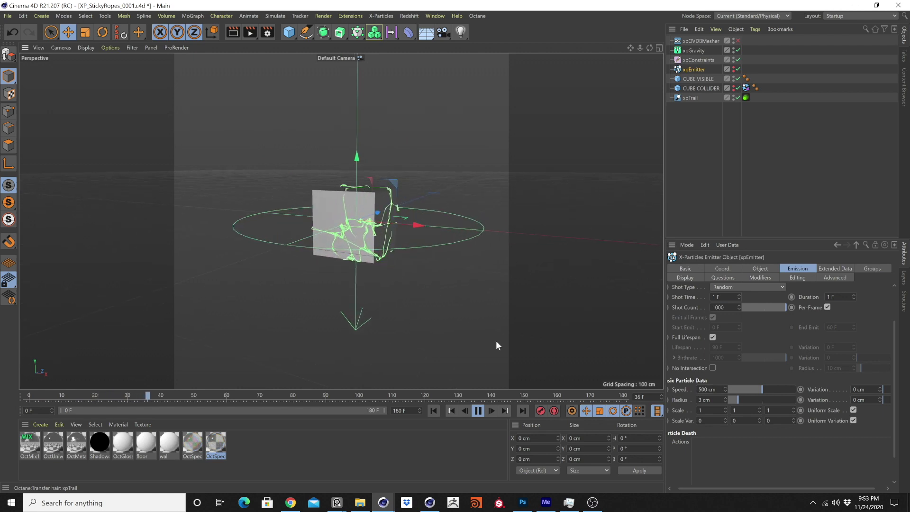
key("F8")
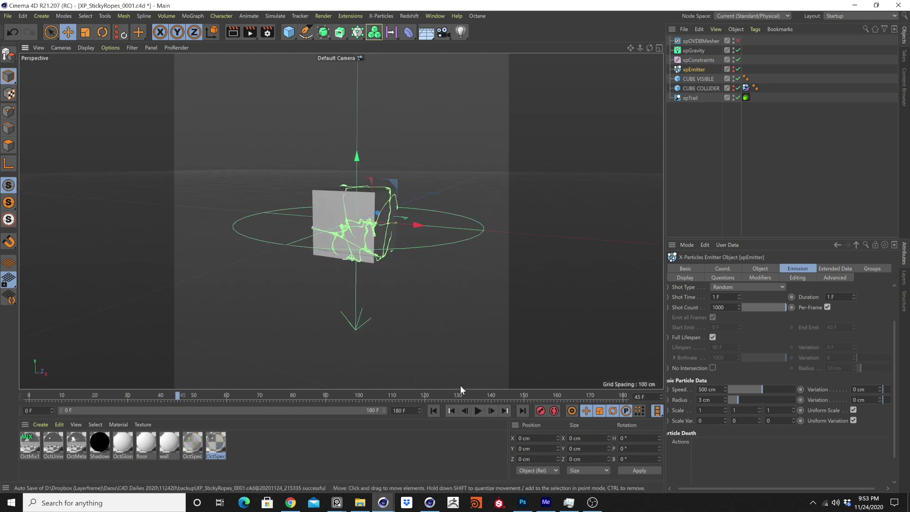
Step: Set xpEmitter's particle speed to 150 cm and radius to 2 cm, and replay the simulation close to the cube
key("shift+f")
double_click(709, 389)
type("150")
key("Return")
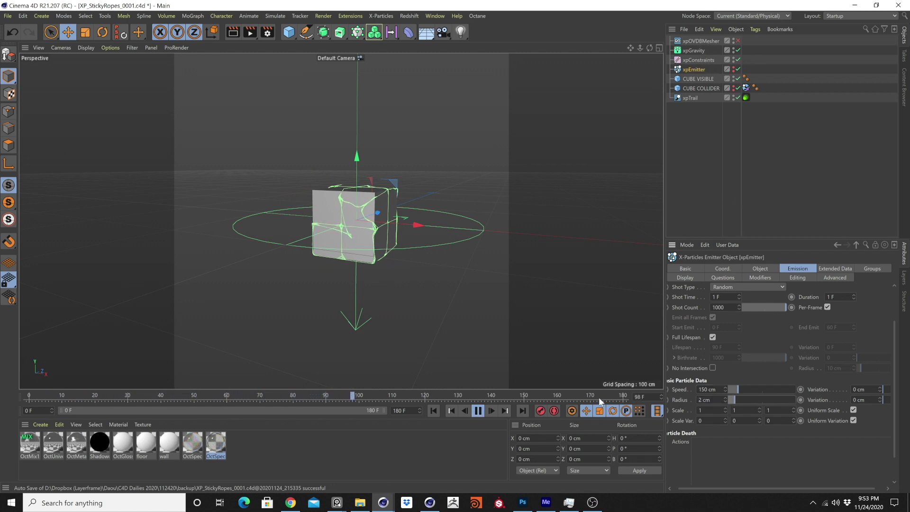
left_click(432, 410)
scroll(325, 234, "up", 5)
left_click_drag(326, 235, 587, 285, "alt")
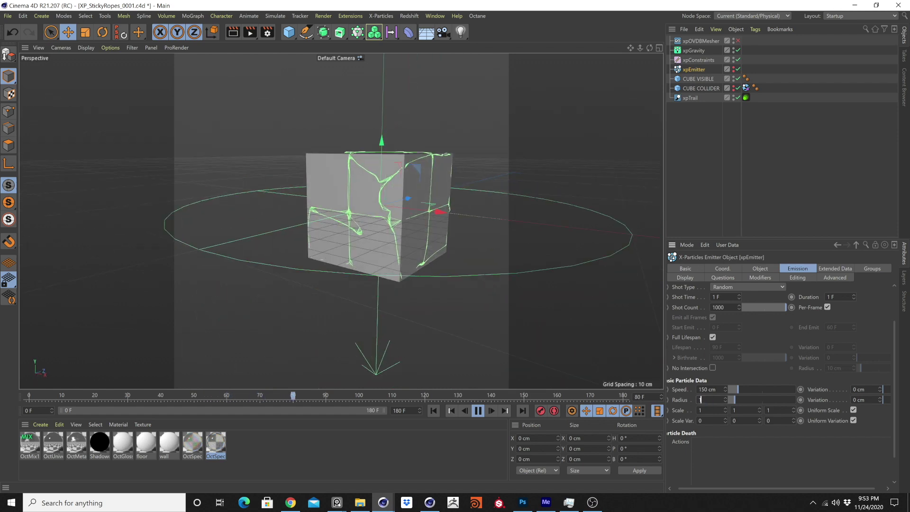
Step: Set xpEmitter's particle radius to 1 cm, restart the simulation, and rewind the playback to frame 0
key("Return")
left_click(434, 411)
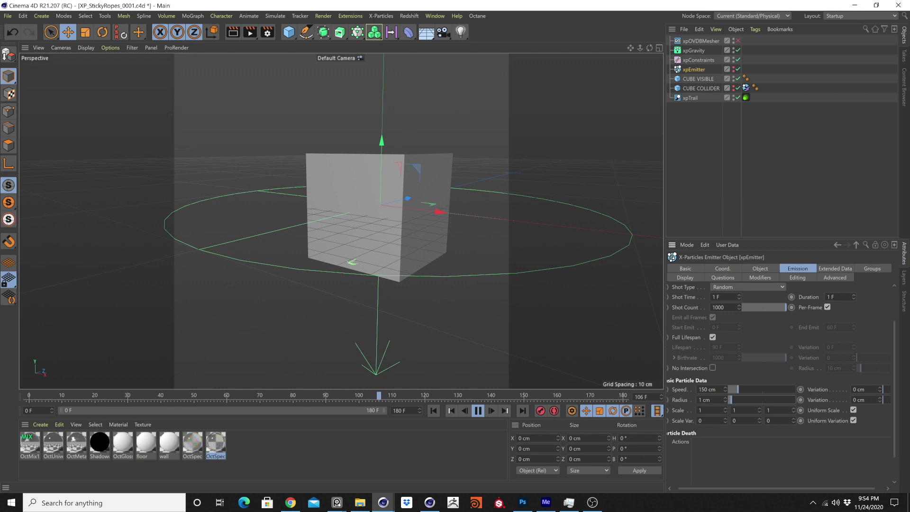
left_click(478, 410)
left_click(433, 410)
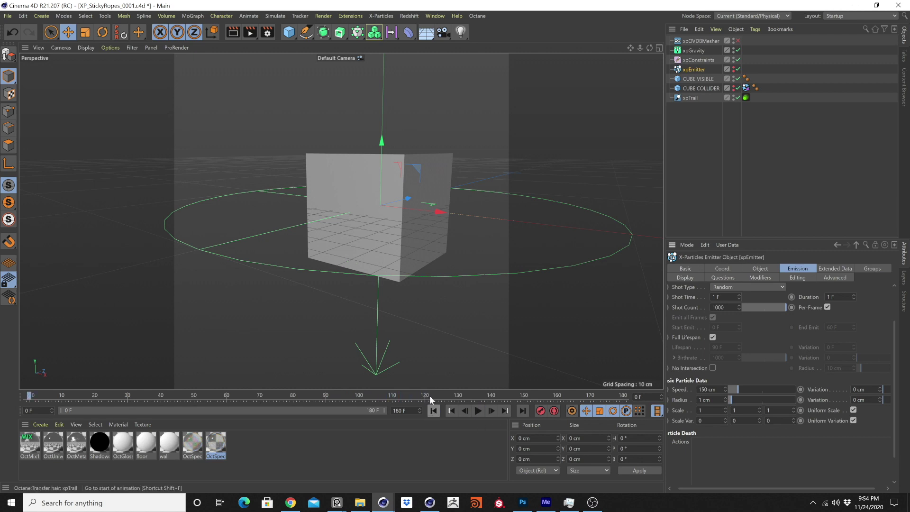
Step: Disable CUBE VISIBLE, keep CUBE COLLIDER enabled, and play the simulation to inspect the ropes on the collider
left_click(733, 78)
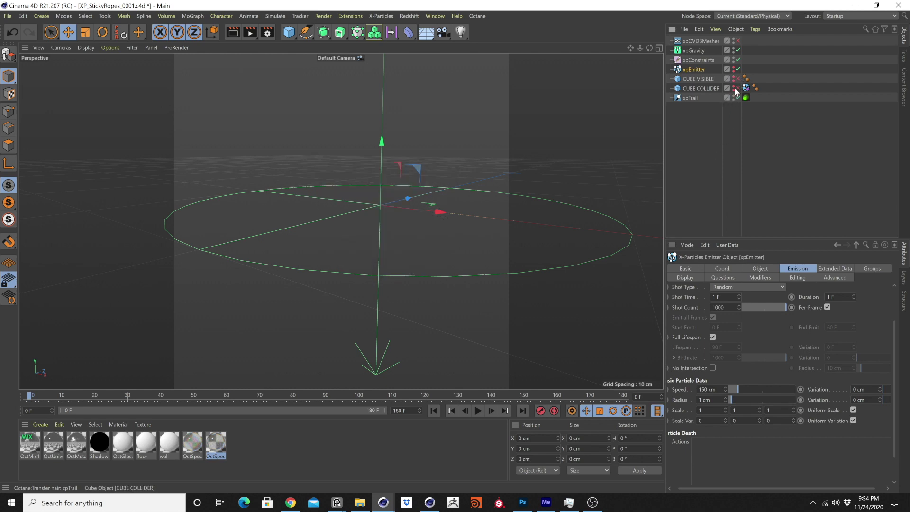
left_click(737, 89)
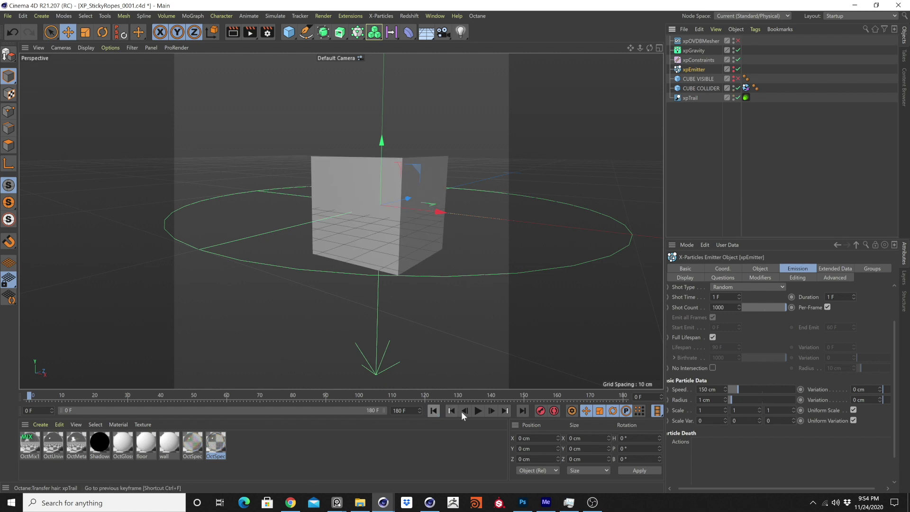
left_click(477, 411)
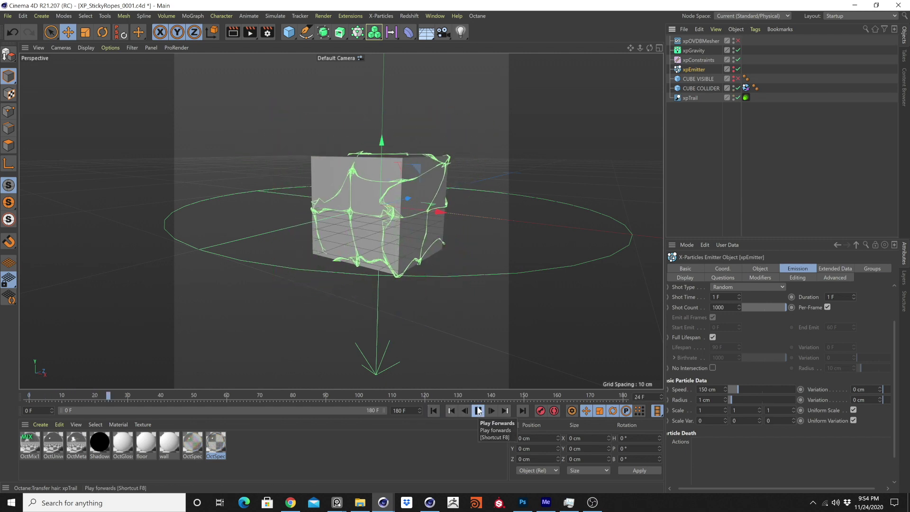
left_click_drag(422, 273, 370, 225, "alt")
scroll(371, 227, "up", 5)
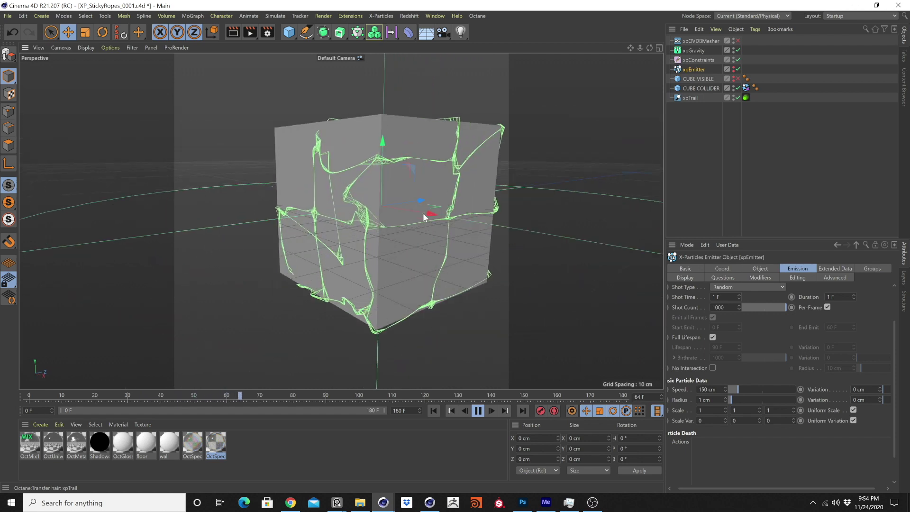
Step: Try a particle radius of 3 cm on xpEmitter and restart the simulation
type("3")
key("Return")
left_click(434, 410)
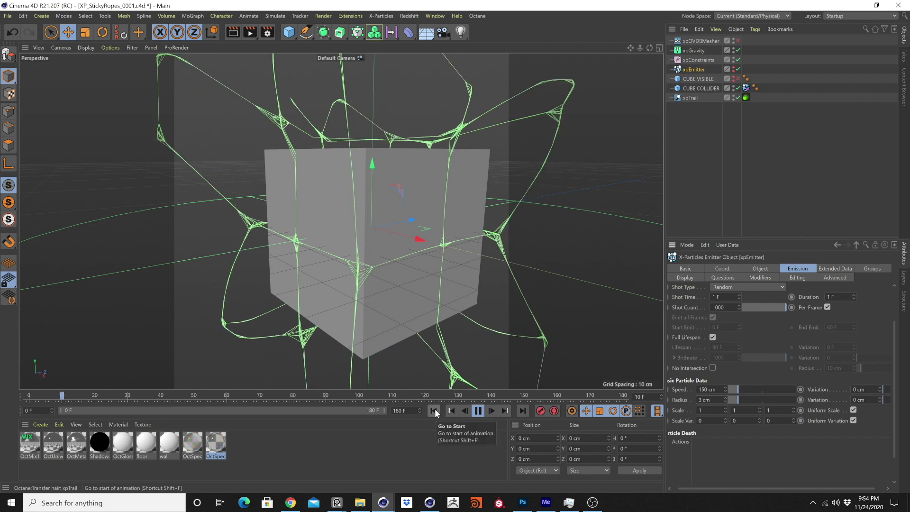
Step: Return xpEmitter's particle radius to 1 cm and replay the simulation, inspecting the ropes from several angles
left_click(678, 399)
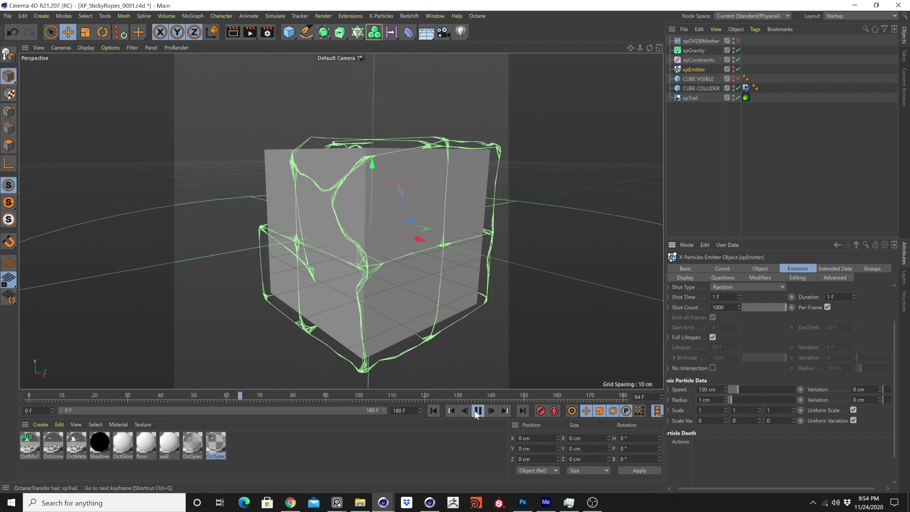
left_click(434, 410)
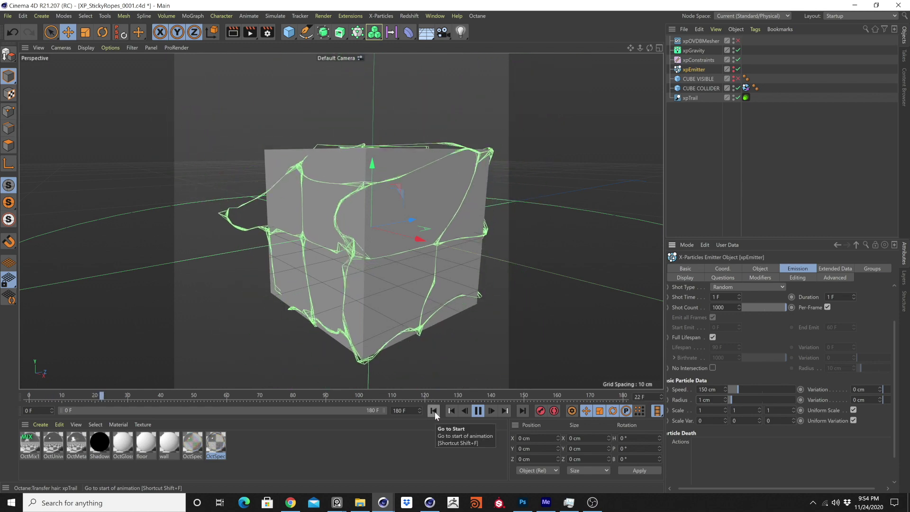
left_click_drag(411, 236, 416, 206, "alt")
scroll(416, 205, "down", 5)
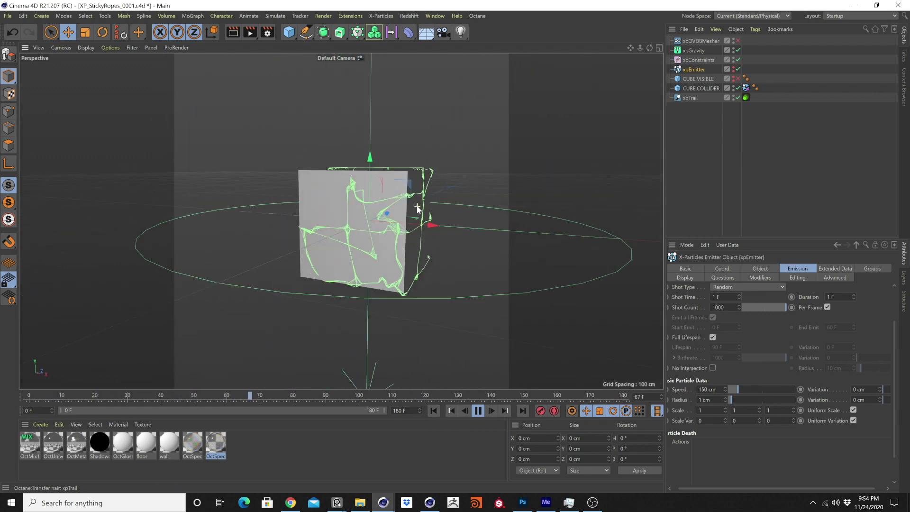
left_click_drag(361, 227, 696, 324, "alt")
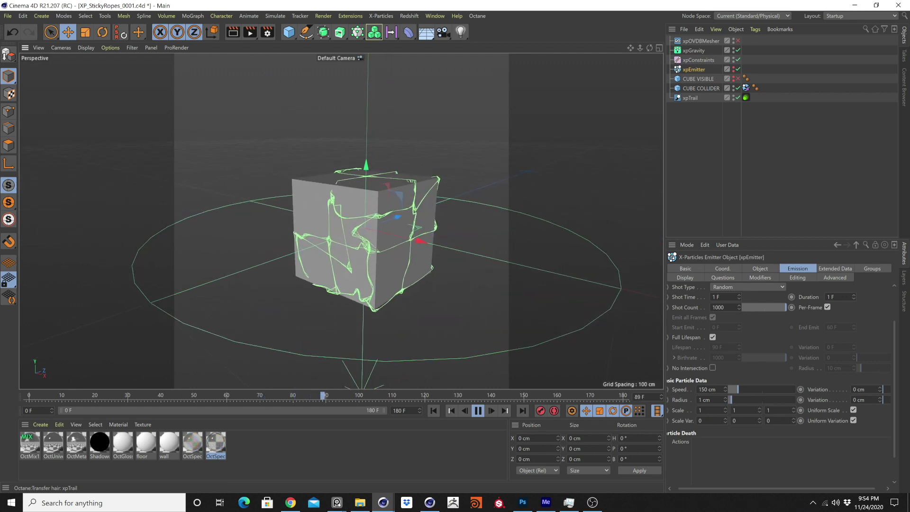
Step: Set xpEmitter's particle radius to 0.2 cm and replay the simulation from the start
type("0.2")
key("Return")
left_click(432, 410)
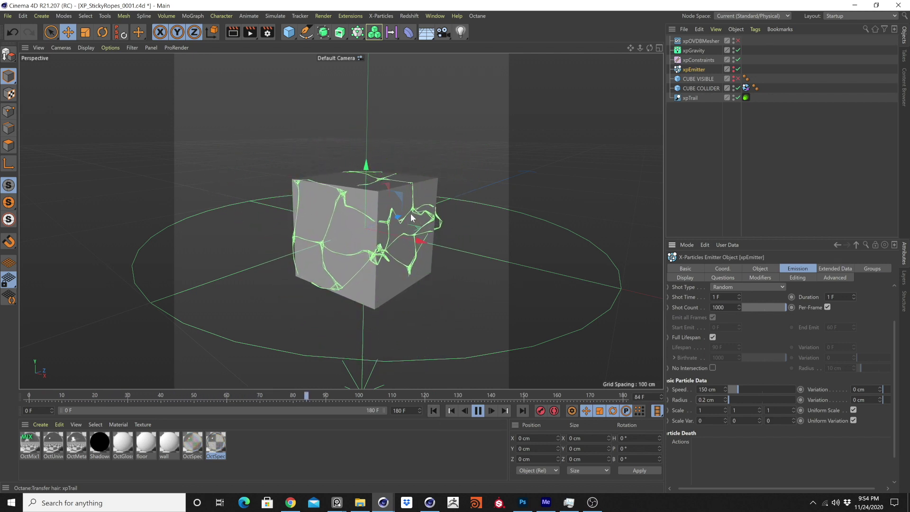
left_click(477, 410)
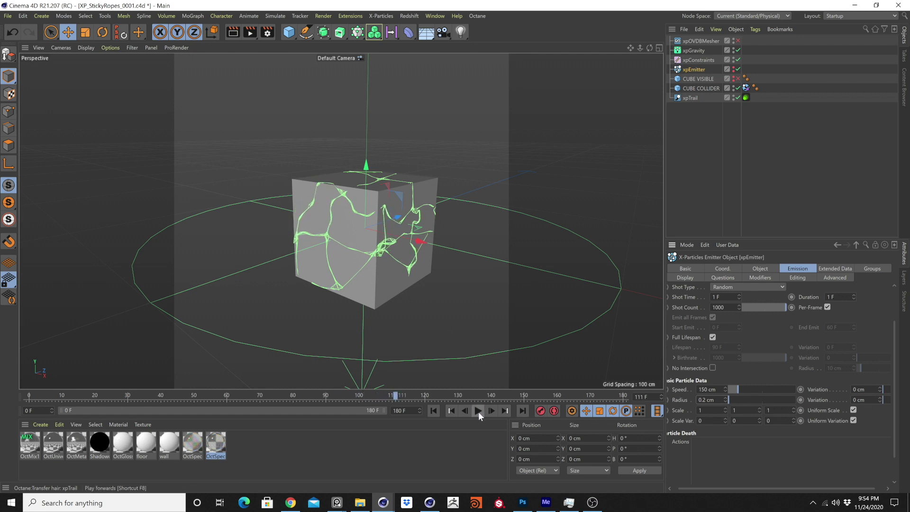
Step: Set xpEmitter's shot count to 5000
left_click(718, 307)
type("5000")
key("Return")
Step: Set the project's X-Particles subframe steps to 2 and play the simulation from the start
key("ctrl+d")
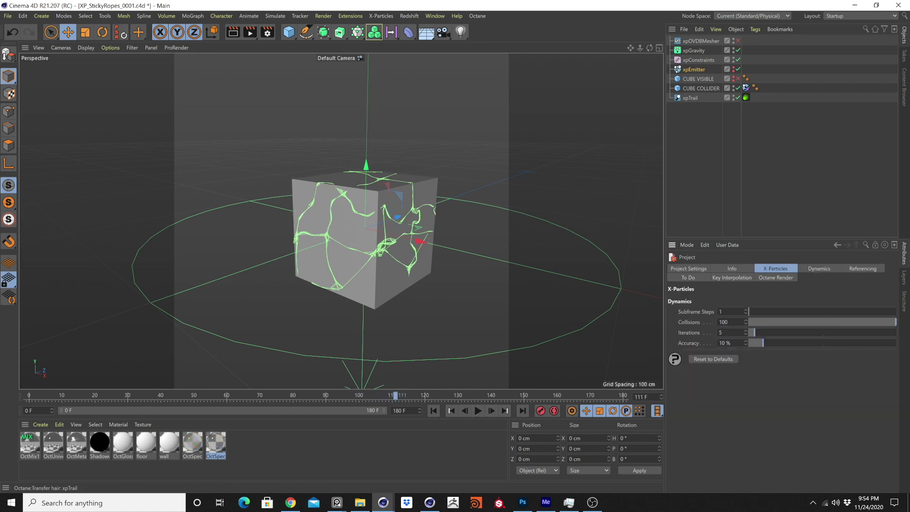
left_click(433, 411)
left_click(478, 411)
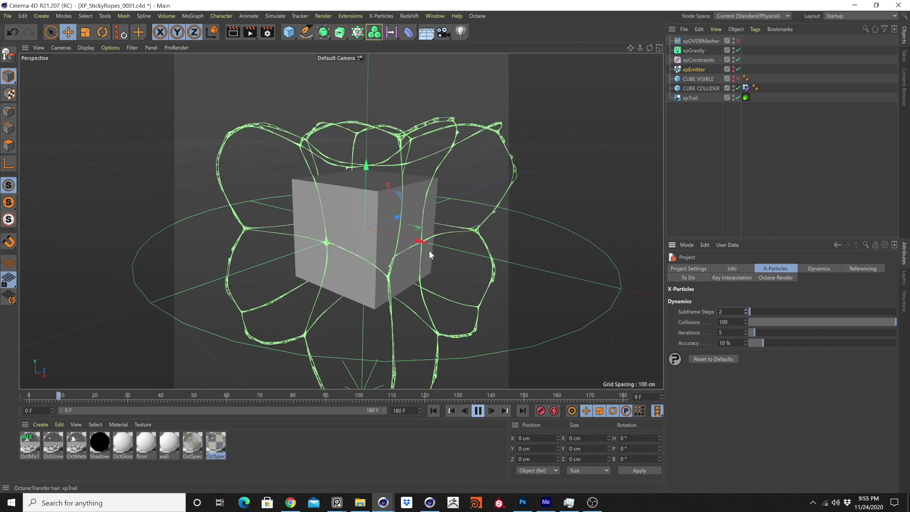
left_click(478, 415)
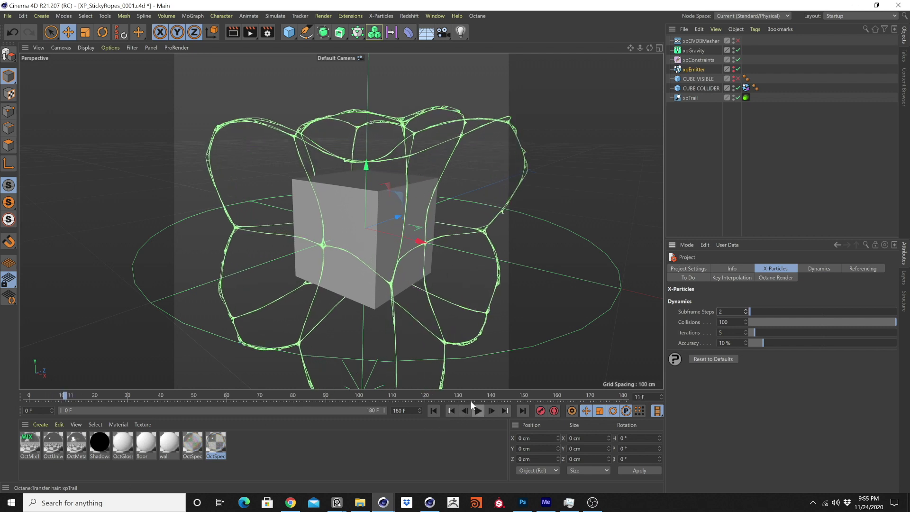
Step: Set the project's X-Particles subframe steps to 1, briefly play the simulation, and rewind it to the start
left_click(434, 411)
left_click(478, 410)
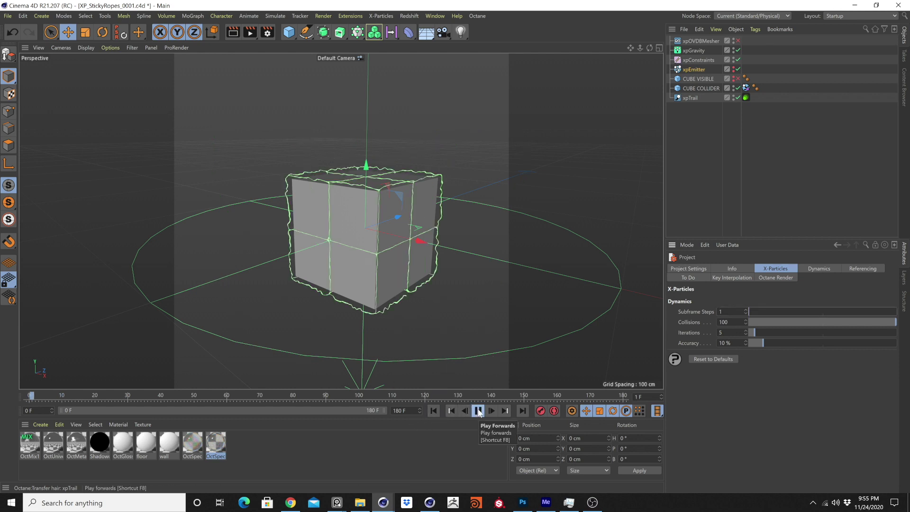
left_click(478, 410)
left_click(434, 410)
Step: Try a shot count of 1500 on xpEmitter and play the simulation to examine the ropes
left_click(694, 69)
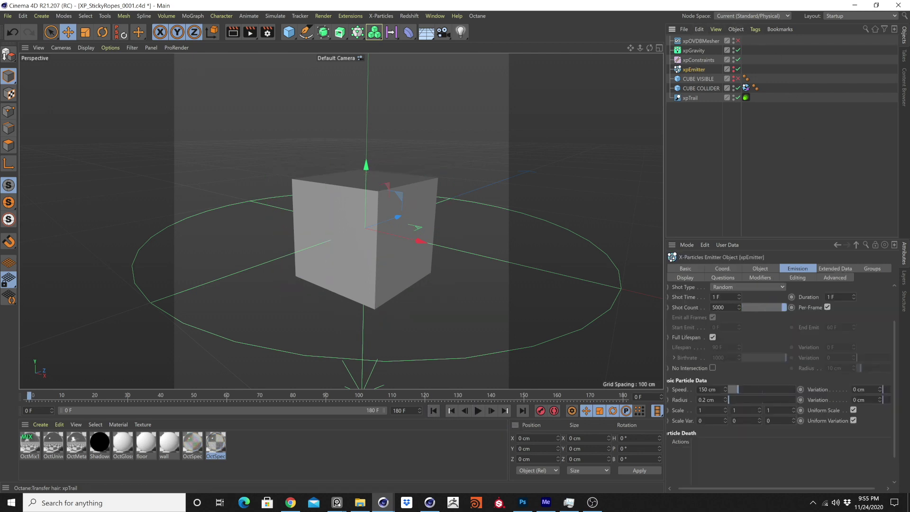
type("1500")
key("Return")
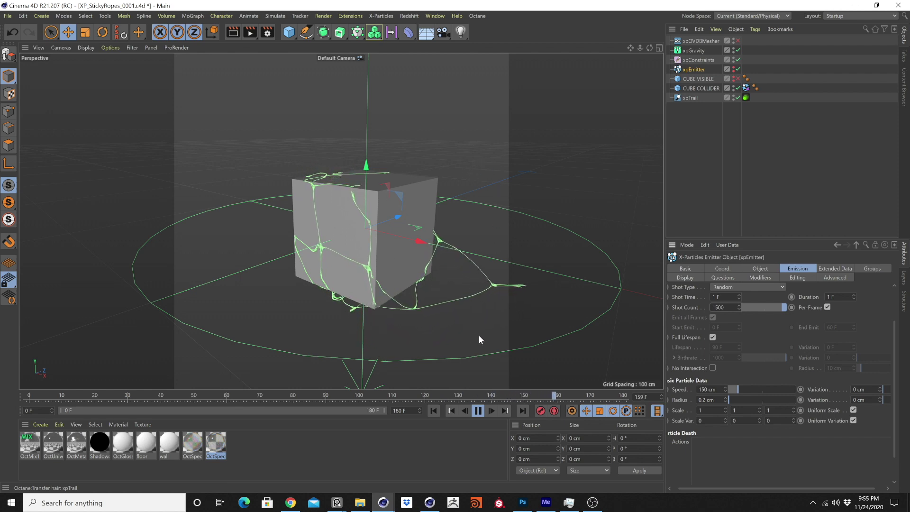
Step: Set xpEmitter's shot count to 500 and its particle speed to 213 cm, replaying the simulation after each change
type("500")
key("Return")
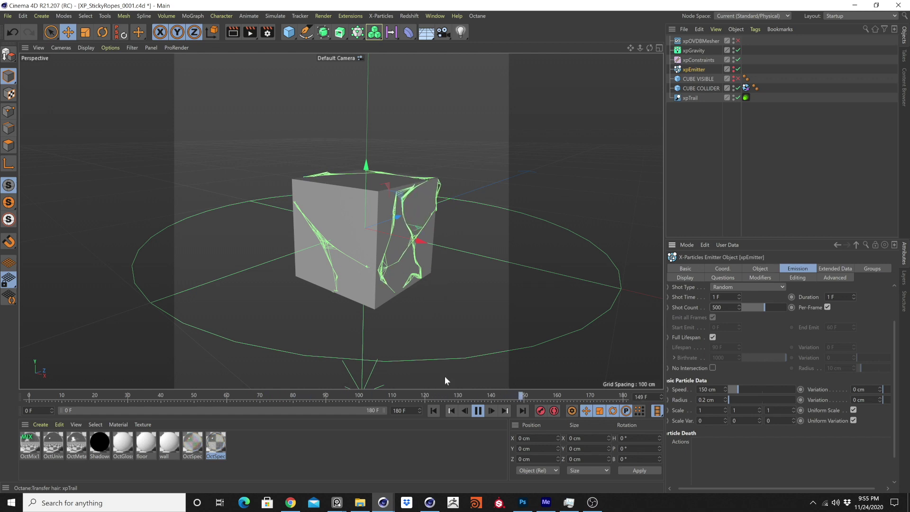
left_click(741, 388)
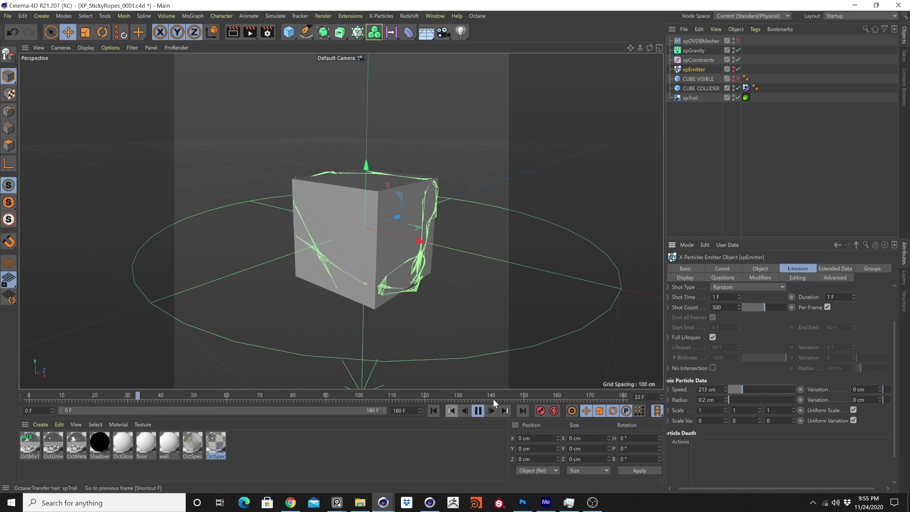
Step: Try a gravity strength of -306 cm on xpGravity and replay the simulation, examining the ropes above the cube
left_click(694, 50)
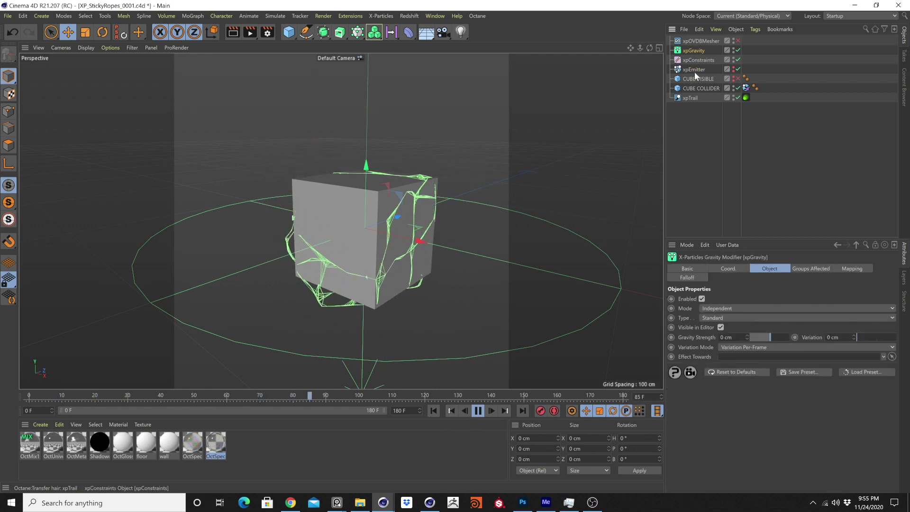
left_click_drag(772, 340, 764, 340)
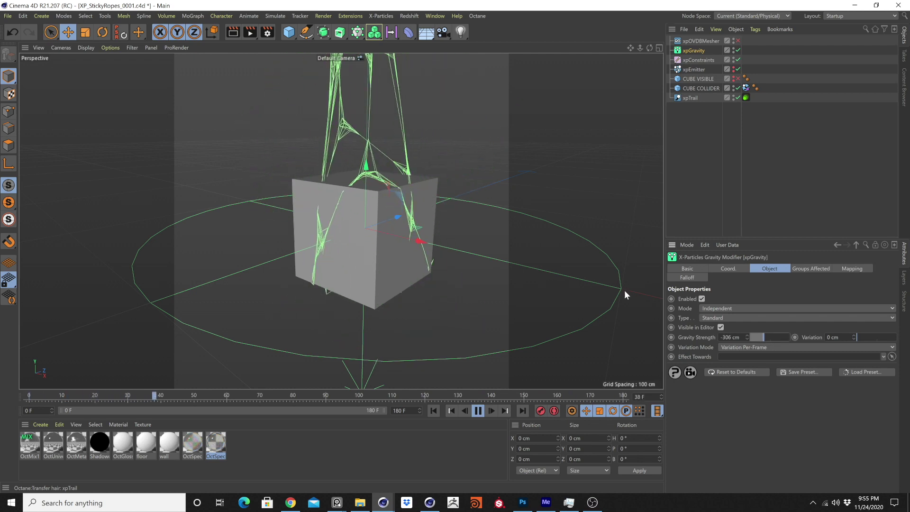
scroll(425, 229, "down", 5)
scroll(396, 254, "up", 3)
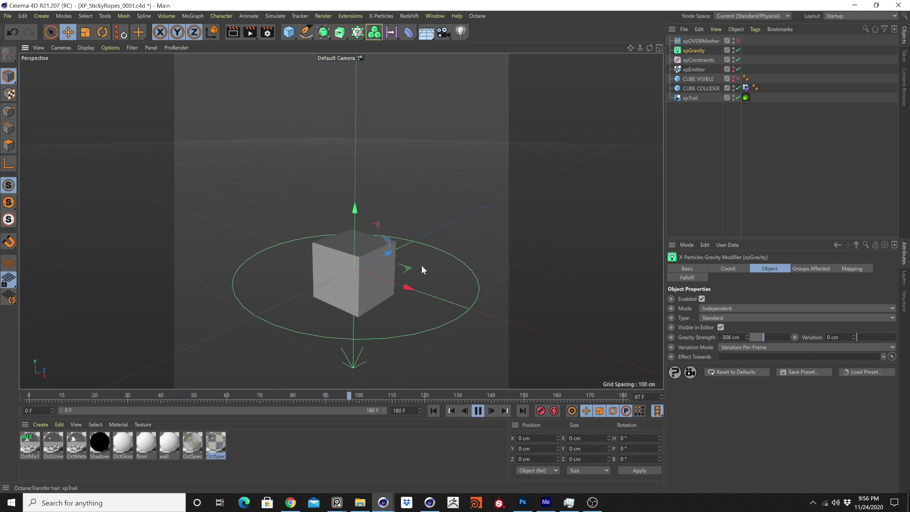
left_click(433, 412)
left_click_drag(442, 178, 363, 261, "alt")
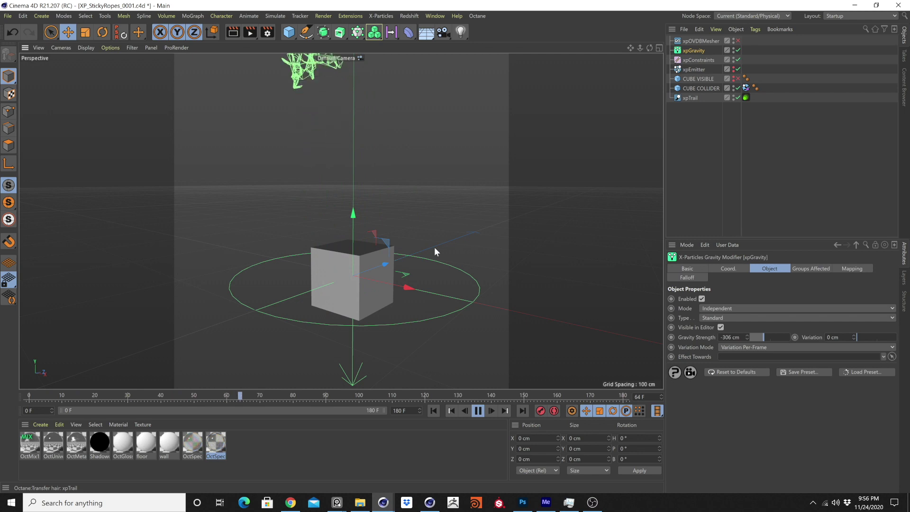
left_click(438, 408)
left_click(476, 410)
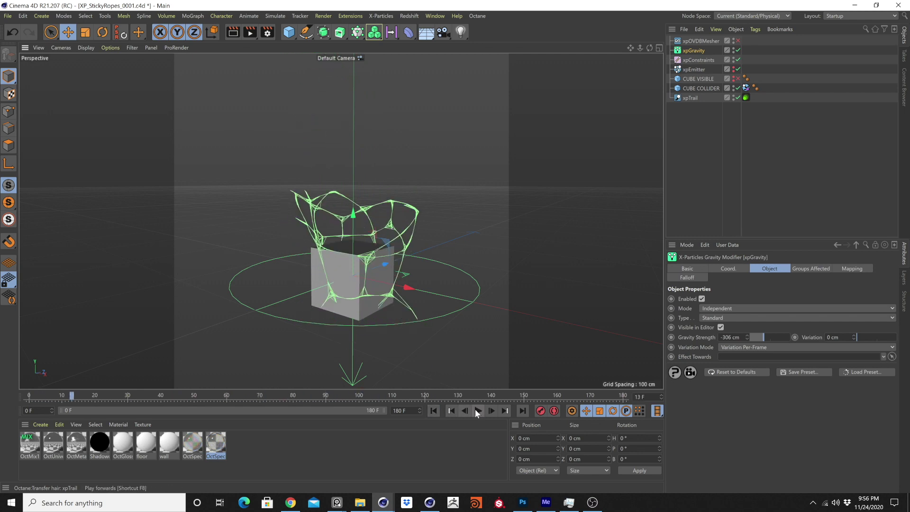
Step: Set xpGravity's gravity strength to -541 cm and play the simulation from the start
left_click_drag(759, 337, 755, 337)
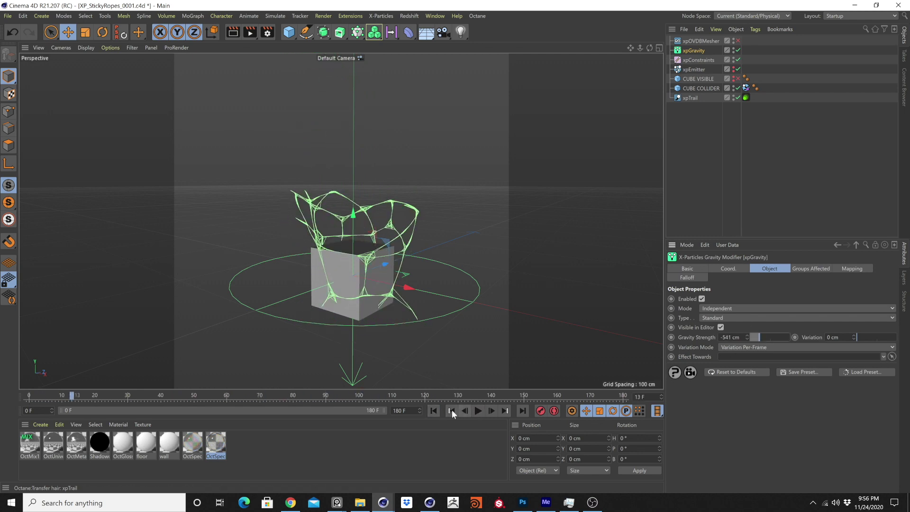
left_click(450, 410)
left_click(478, 411)
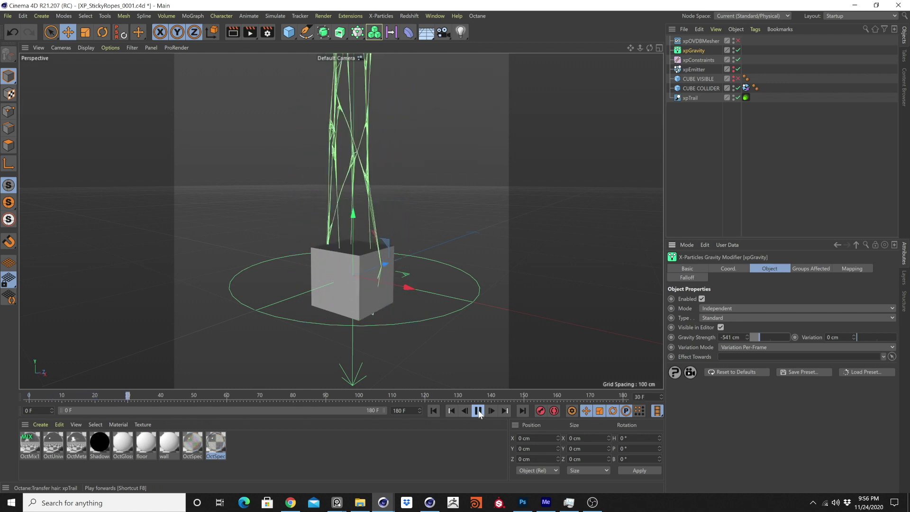
Step: Set xpGravity's strength to -71 cm and Break to 0% on the cube's xpCollider tag, and play the simulation
left_click(435, 410)
left_click_drag(760, 337, 768, 337)
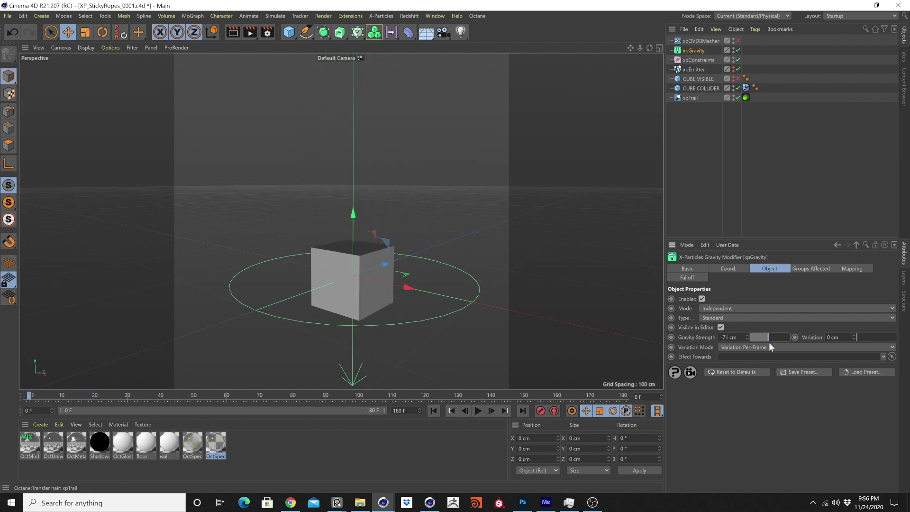
left_click(745, 88)
double_click(832, 409)
type("0")
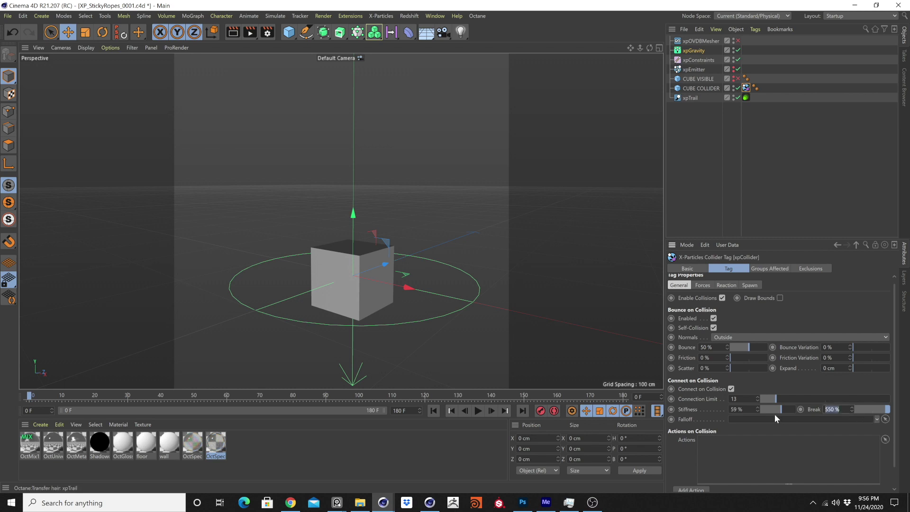
key("Return")
left_click(478, 410)
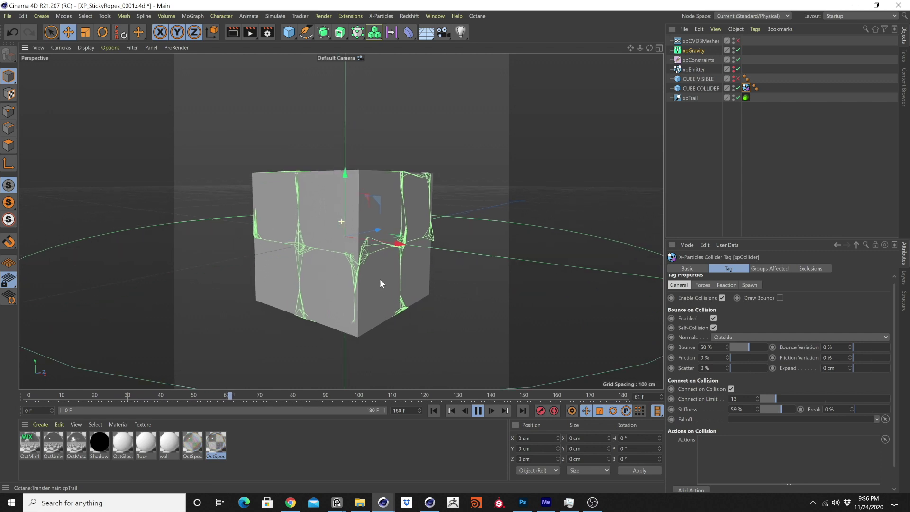
Step: Set xpGravity's strength to -588 cm and the collider tag's connection limit to 7 and stiffness to 43%, replaying the simulation
left_click(701, 50)
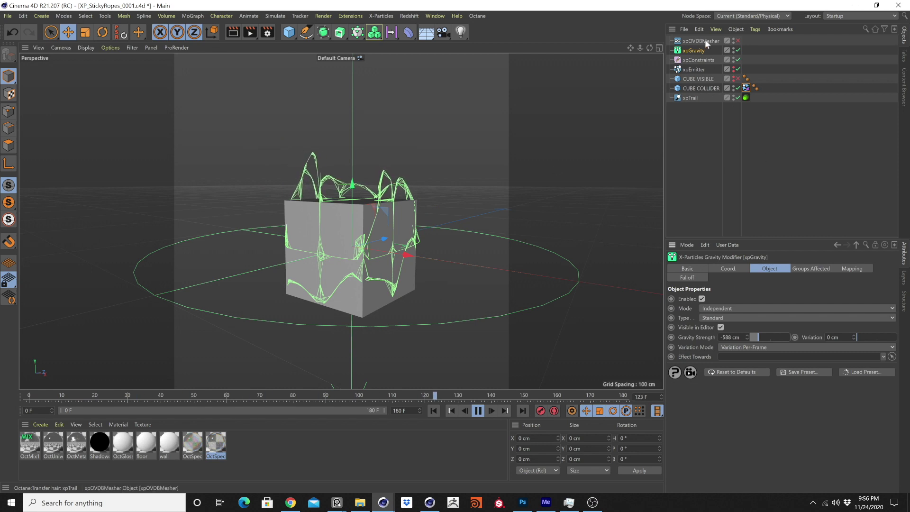
left_click(747, 89)
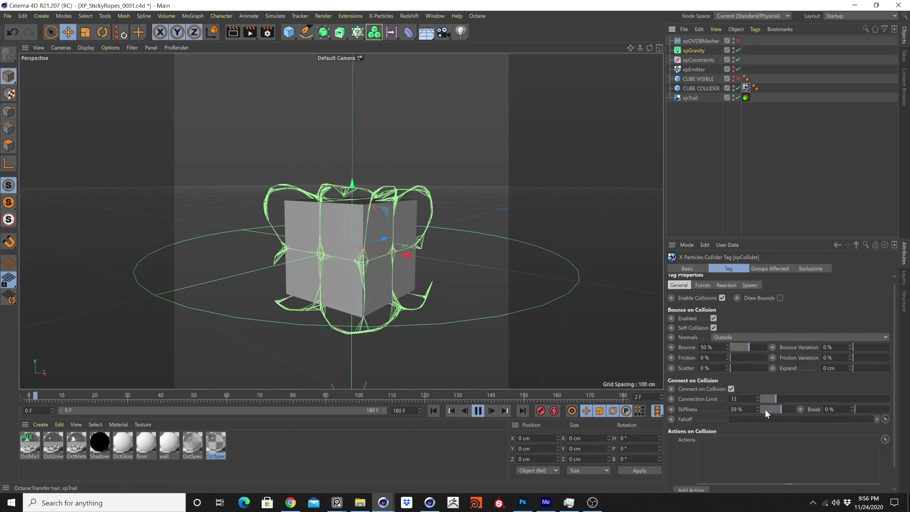
mouse_move(771, 404)
left_mouse_down()
mouse_move(768, 397)
mouse_move(763, 404)
left_mouse_up()
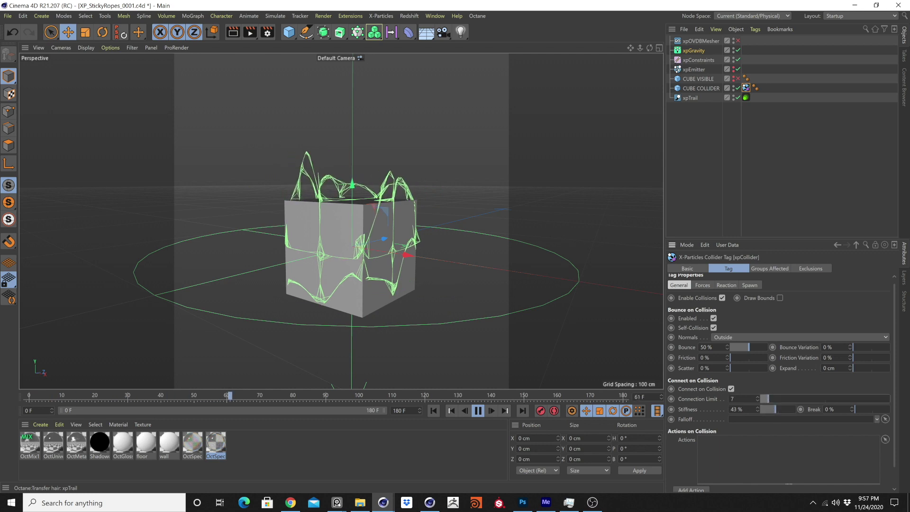
left_click(428, 409)
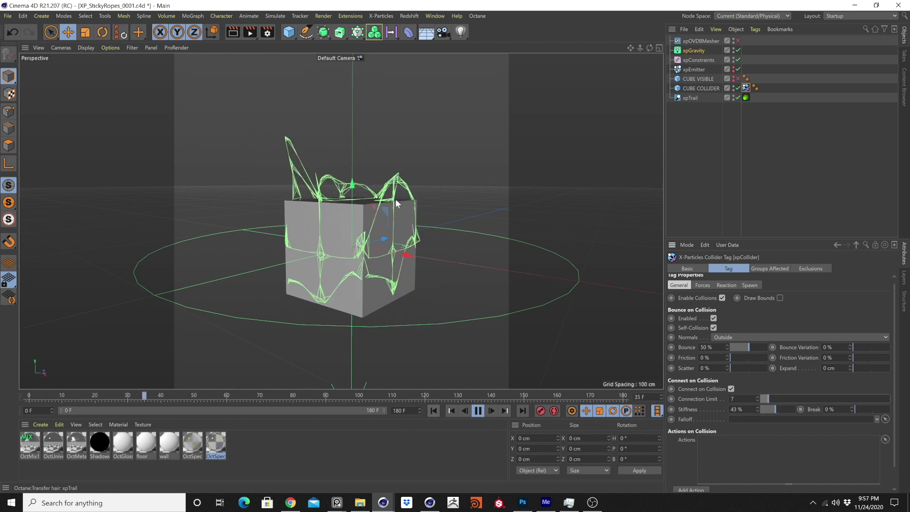
Step: Set the collider tag's stiffness to 25% and Break to 700%, replaying the simulation from the start
left_click_drag(769, 408, 764, 408)
left_click(438, 409)
left_click(851, 407)
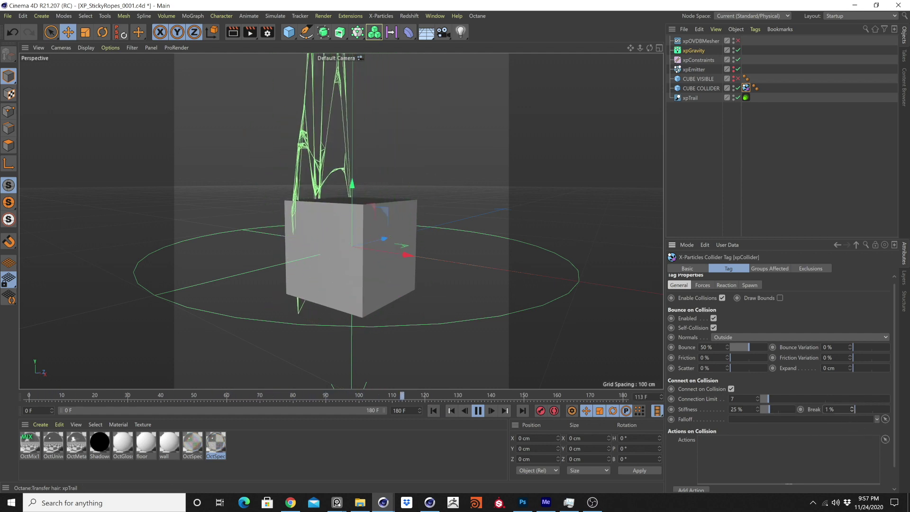
type("700")
key("Return")
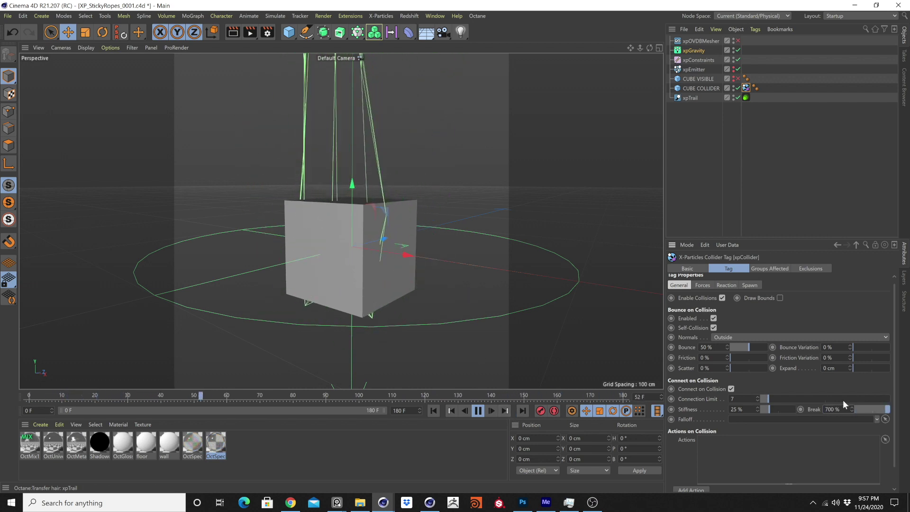
Step: Set the collider tag's stiffness to 65% and xpGravity's strength to -259 cm, replaying the simulation after each change
left_click_drag(764, 407, 783, 405)
left_click(433, 410)
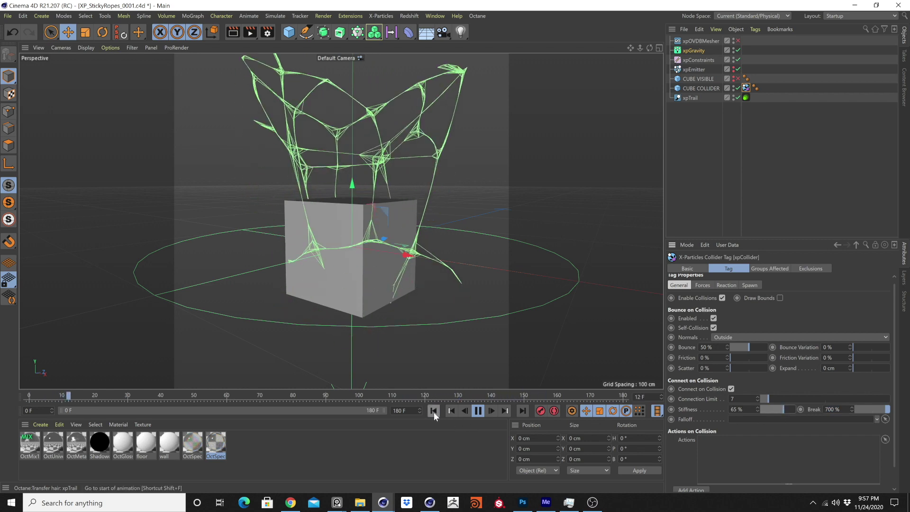
scroll(405, 290, "down", 3)
scroll(407, 291, "down", 4)
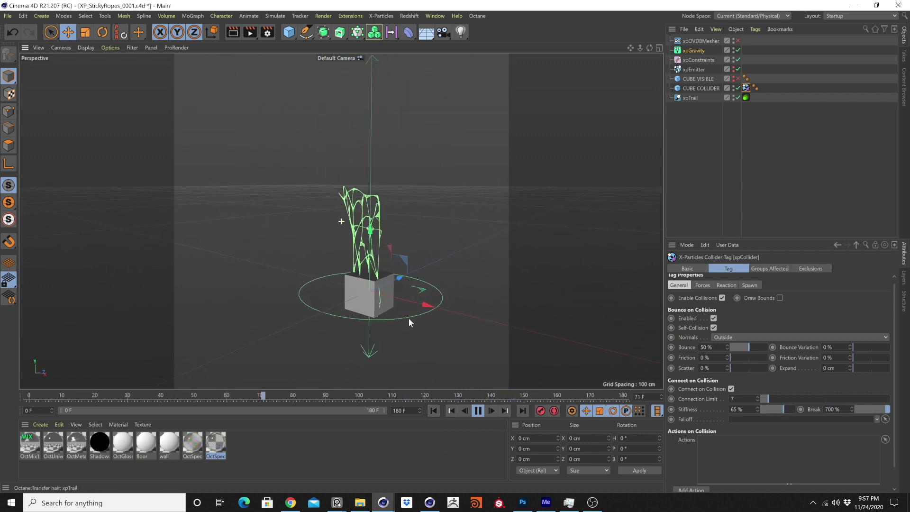
left_click(700, 50)
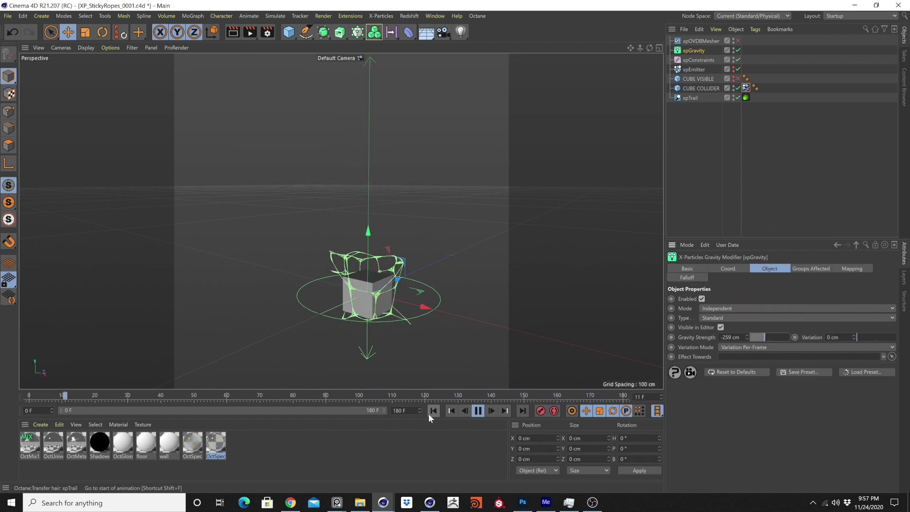
scroll(380, 313, "up", 2)
scroll(380, 313, "down", 2)
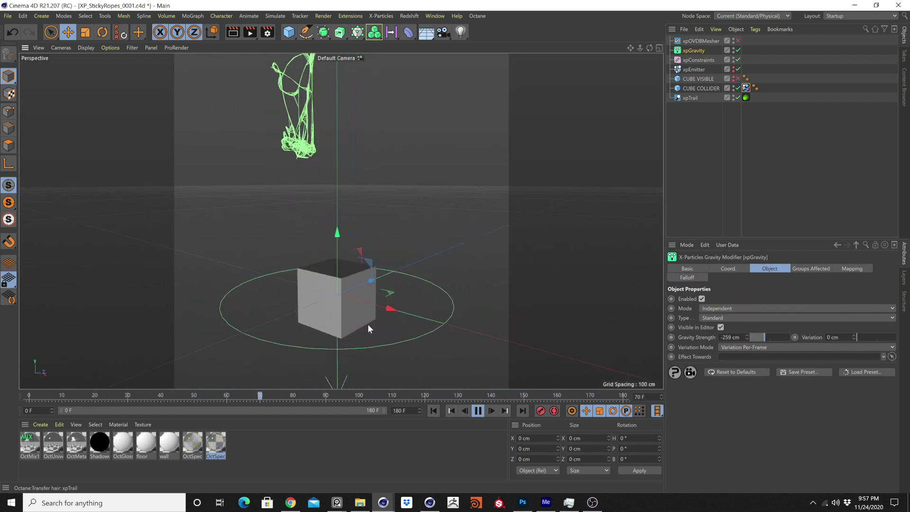
Step: Try a Break value of 36% on the collider tag, set it to 0%, and replay the simulation
left_click(746, 88)
left_click(861, 409)
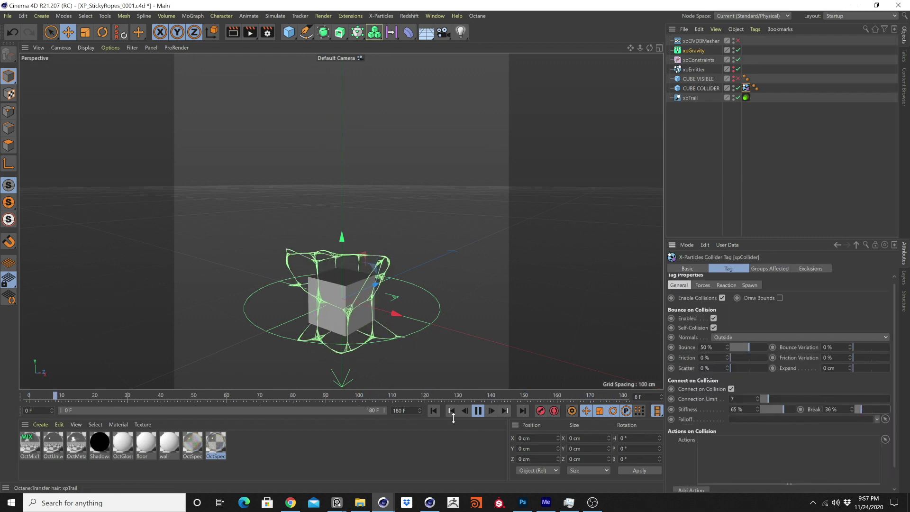
left_click_drag(860, 409, 853, 409)
left_click(430, 411)
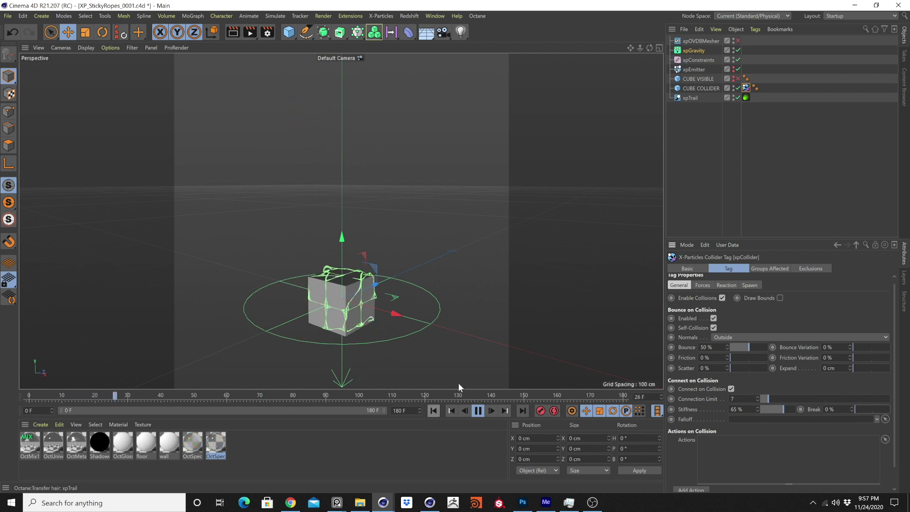
Step: Set the X-Particles dynamics iterations to 3 in the project settings and replay the simulation from the start
key("ctrl+d")
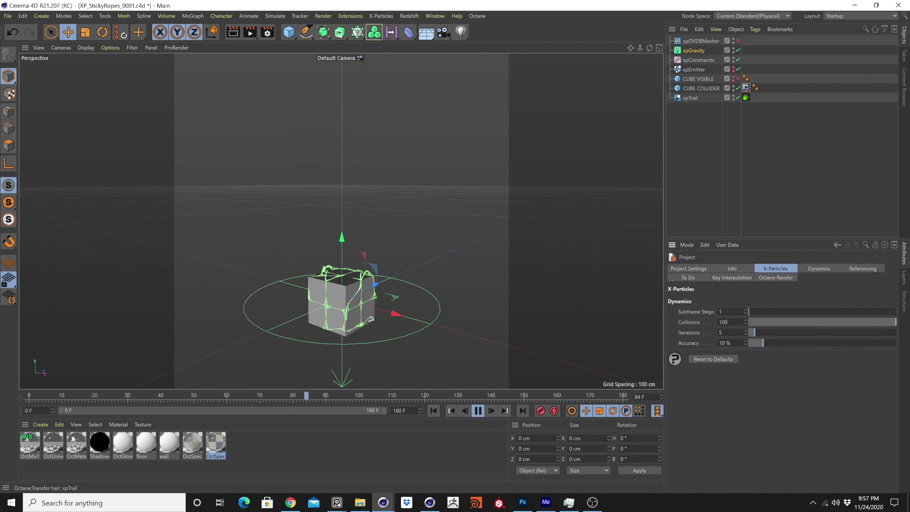
right_click(689, 332)
left_click(715, 392)
left_click(432, 411)
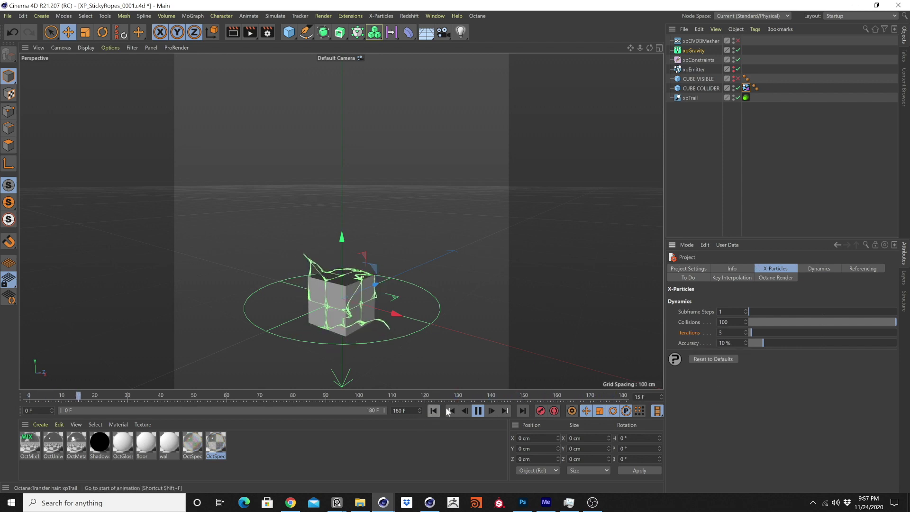
Step: Set xpEmitter's particle radius to 1 cm and replay the simulation, examining the ropes on the cube up close
left_click(746, 88)
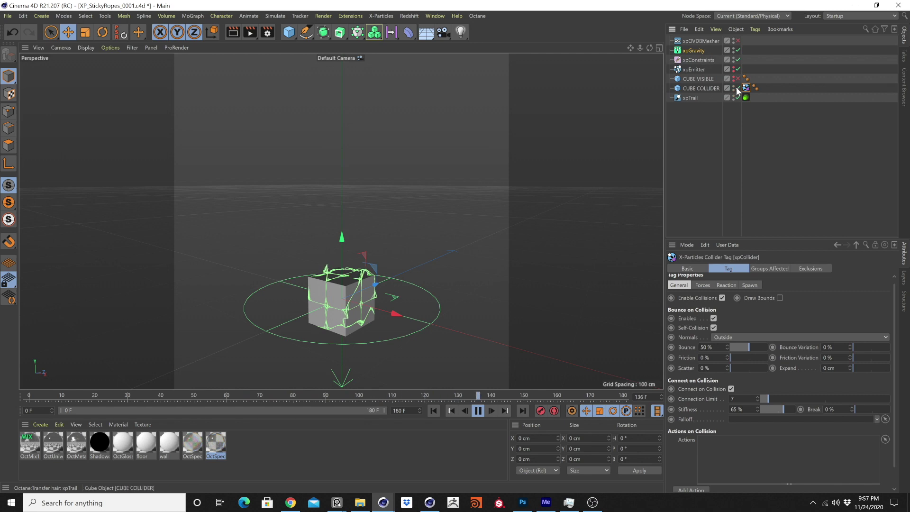
left_click(700, 70)
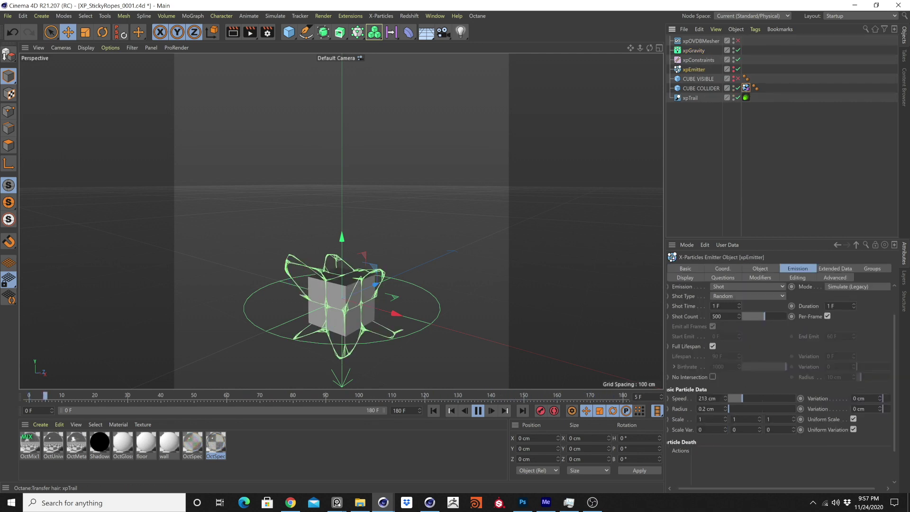
left_click(433, 410)
scroll(345, 311, "up", 5)
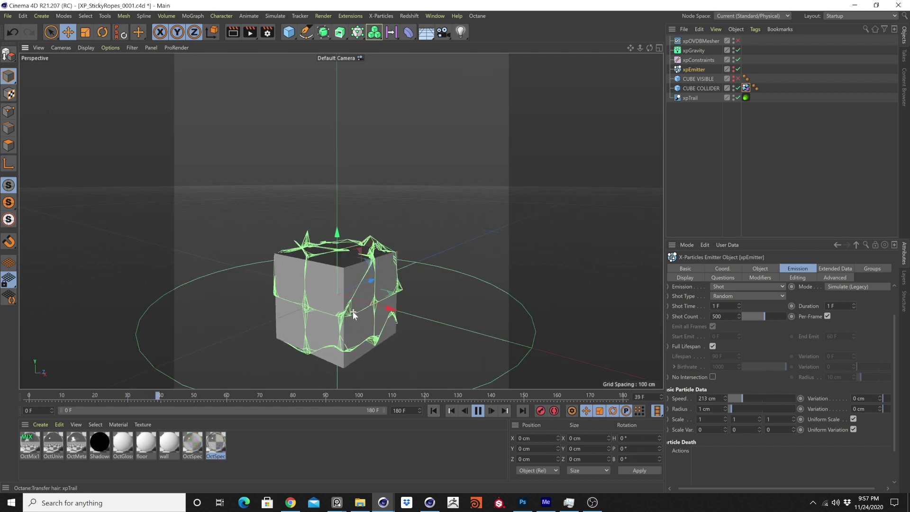
Step: Set xpEmitter's shot count to 711 and particle speed to 311 cm, and replay the simulation
left_click_drag(764, 316, 775, 317)
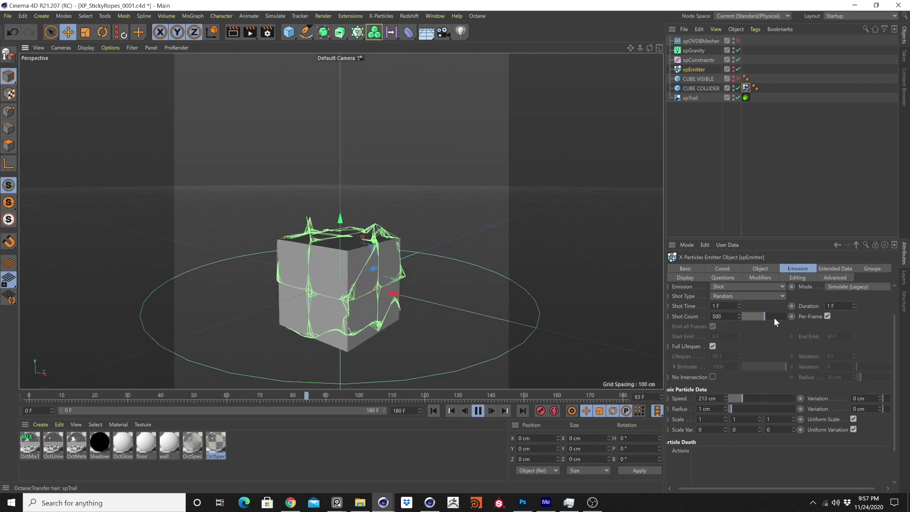
left_click_drag(732, 397, 747, 398)
left_click(435, 411)
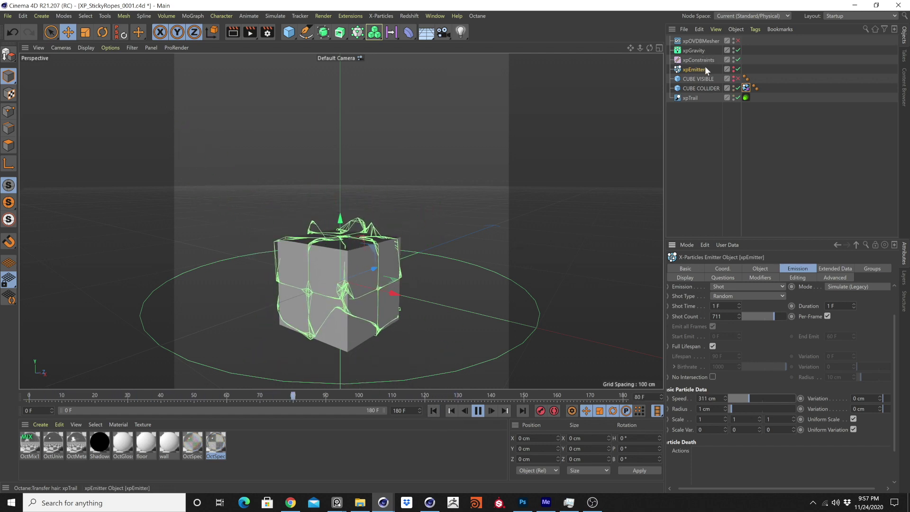
Step: Set the collider tag's connection limit to 1 and stiffness to 80%, replaying the simulation
left_click(746, 88)
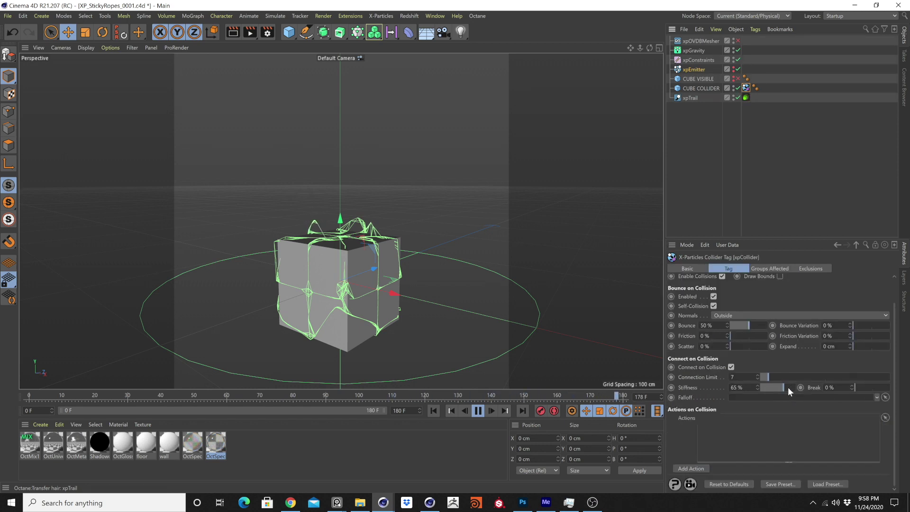
right_click(703, 376)
left_click(721, 377)
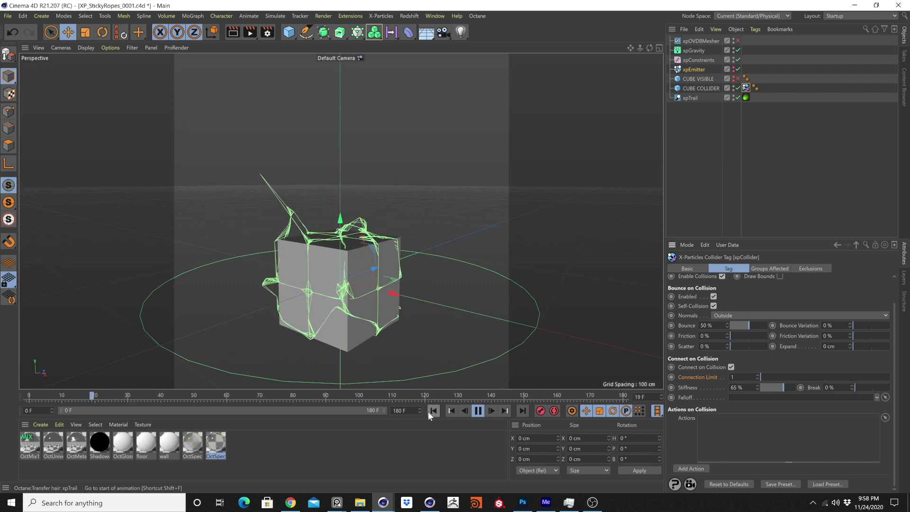
right_click(690, 387)
left_click(721, 375)
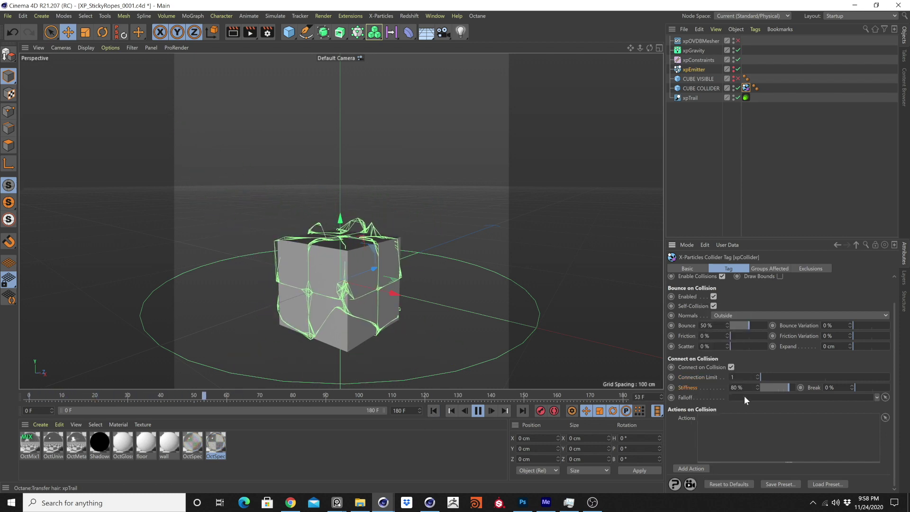
Step: Set the collider tag's Break to 188%, watch the simulation play, and stop playback
left_click(864, 387)
left_click_drag(866, 386, 886, 391)
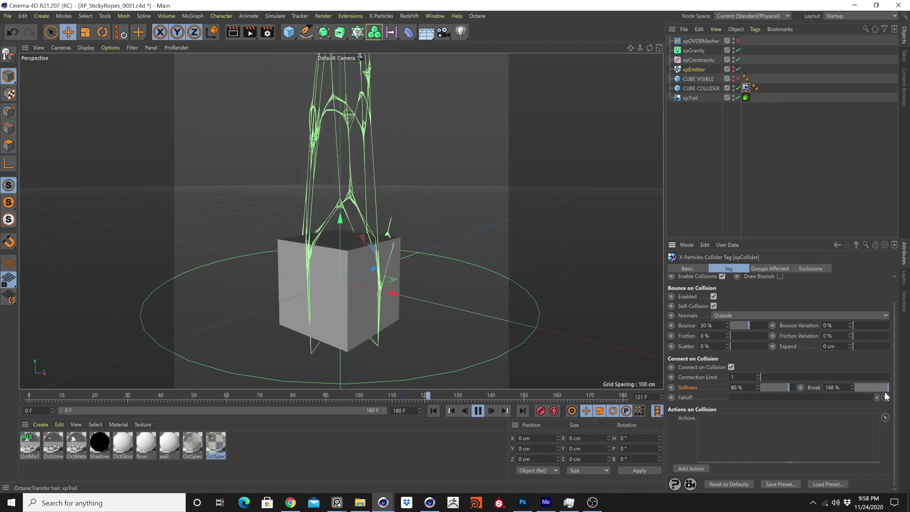
left_click(478, 410)
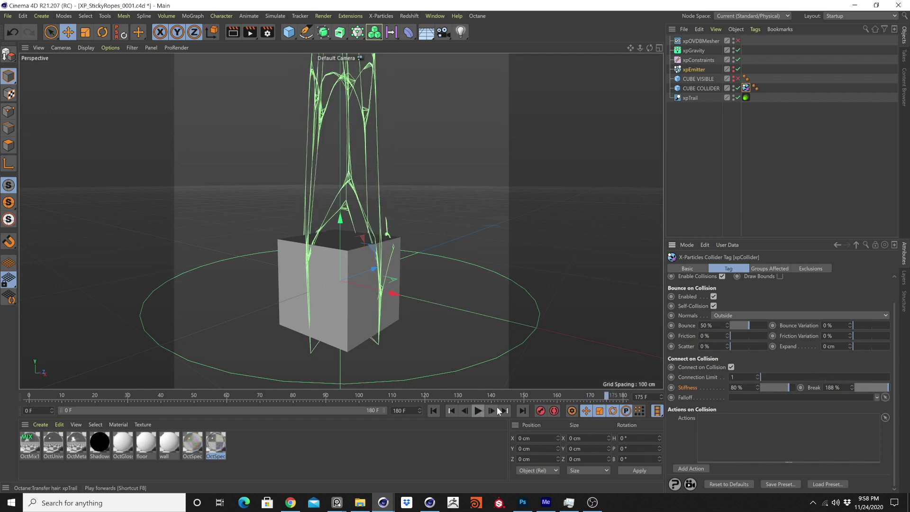
Step: Switch xpEmitter's emission type to Pulse and return the animation to frame 0
left_click(695, 69)
left_click(752, 285)
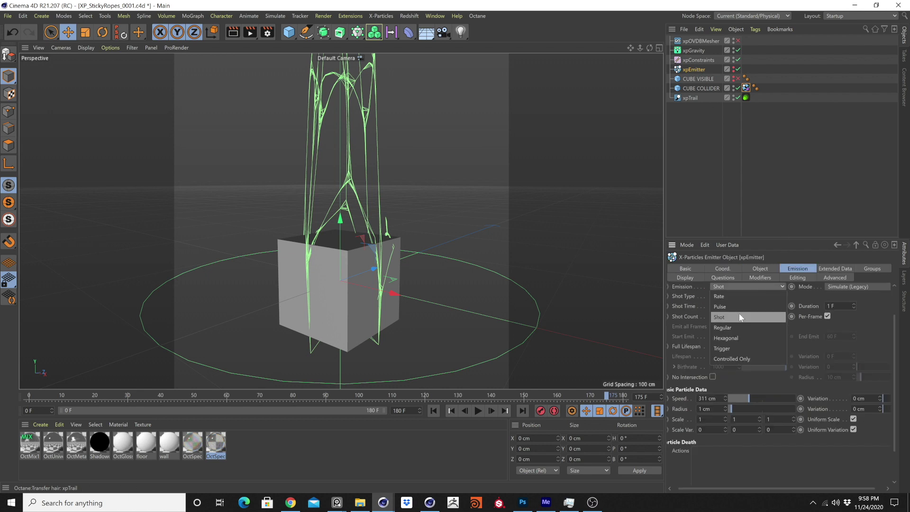
left_click(738, 308)
left_click(430, 412)
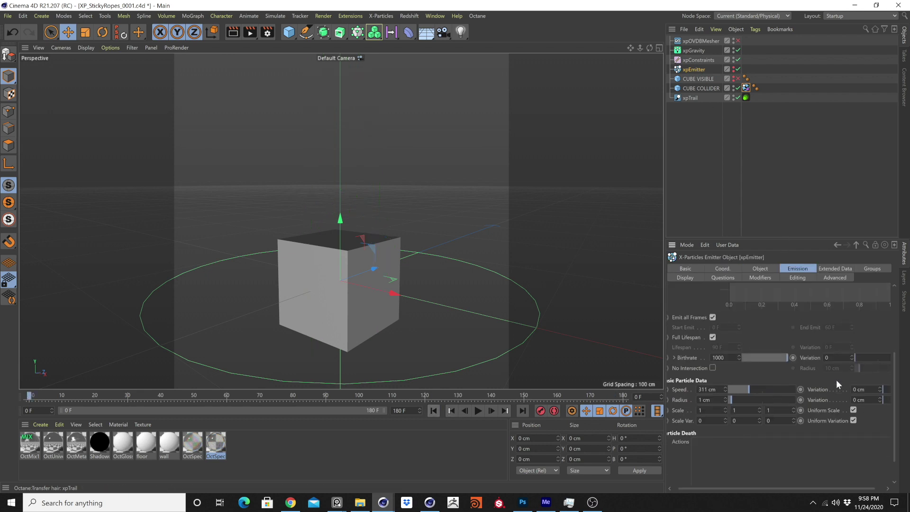
Step: Play the pulse emission with a 30 F interval, examine the ropes around the cube, and pause at frame 59
scroll(852, 351, "up", 3)
left_click(786, 335)
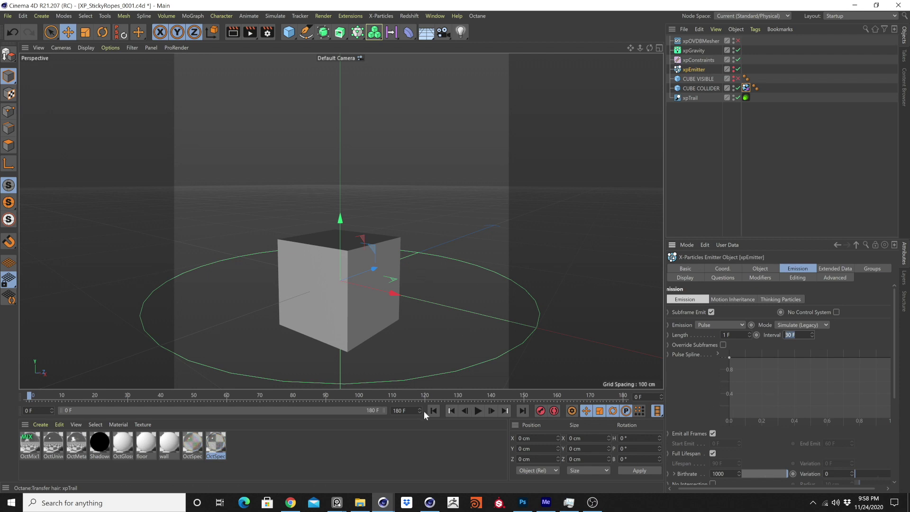
left_click(478, 411)
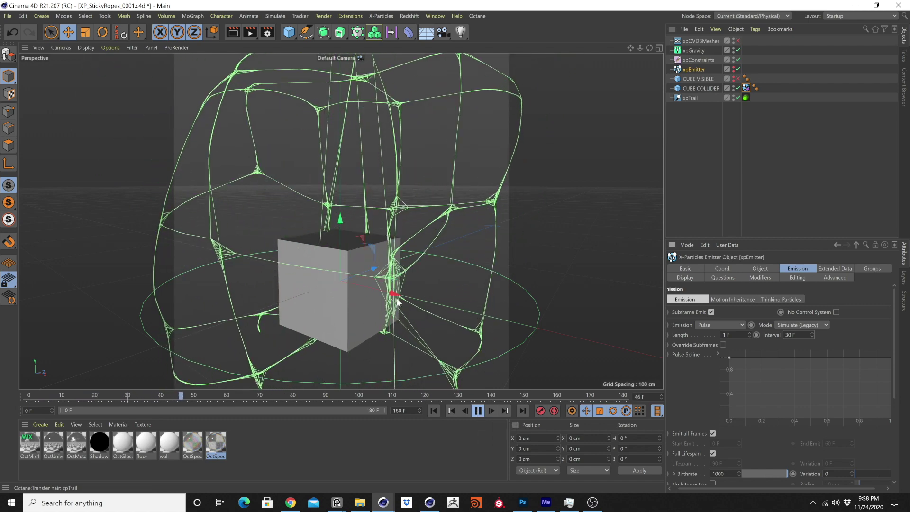
scroll(391, 305, "down", 5)
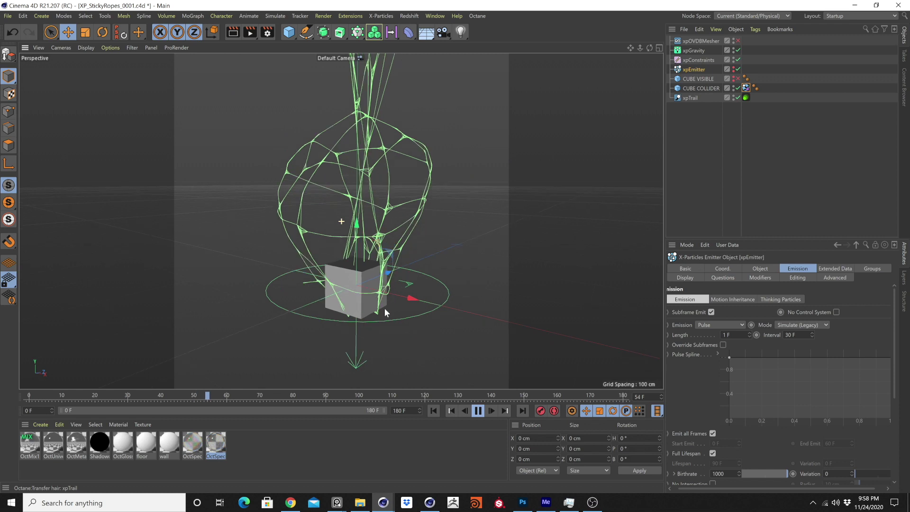
left_click(478, 410)
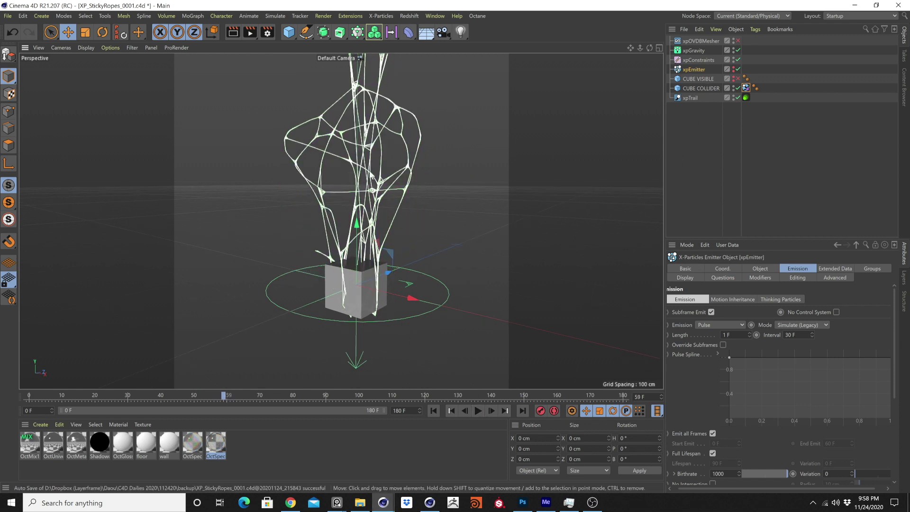
Step: Set the X, Y and Z segments of CUBE COLLIDER and CUBE VISIBLE to 1, replay the simulation and pause it
left_click(696, 88)
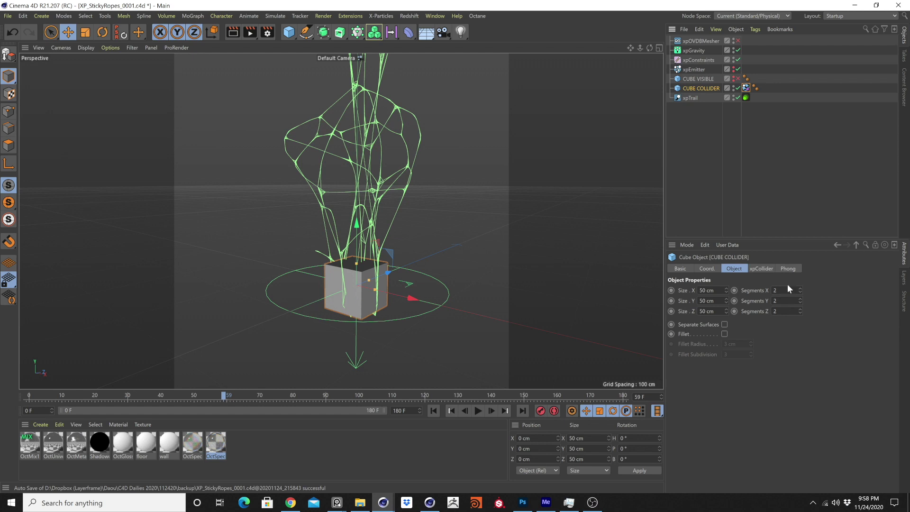
left_click(703, 78, "ctrl")
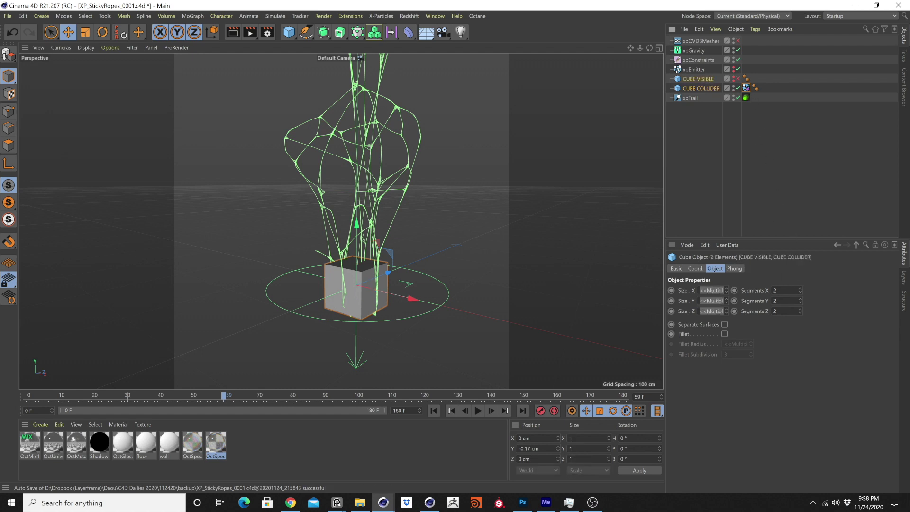
type("1")
key("Tab")
type("1")
key("Tab")
type("1")
left_click(433, 411)
left_click(478, 410)
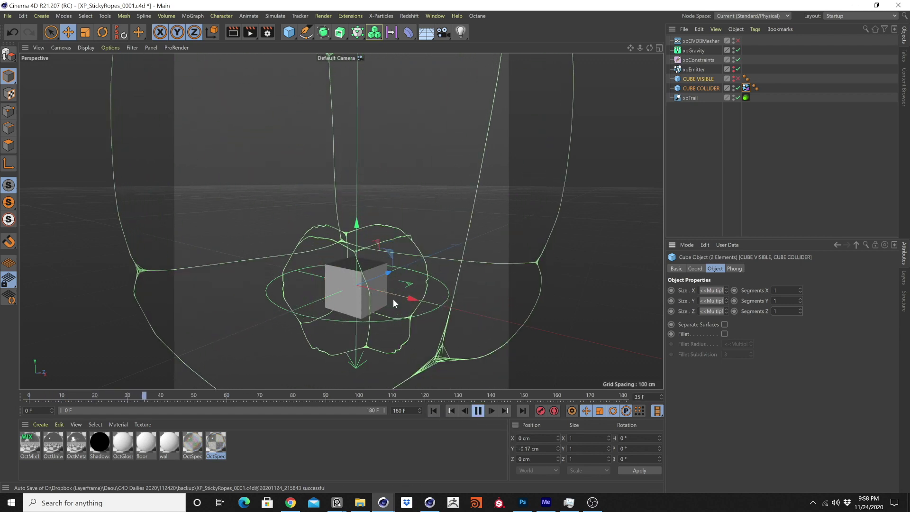
left_click(478, 412)
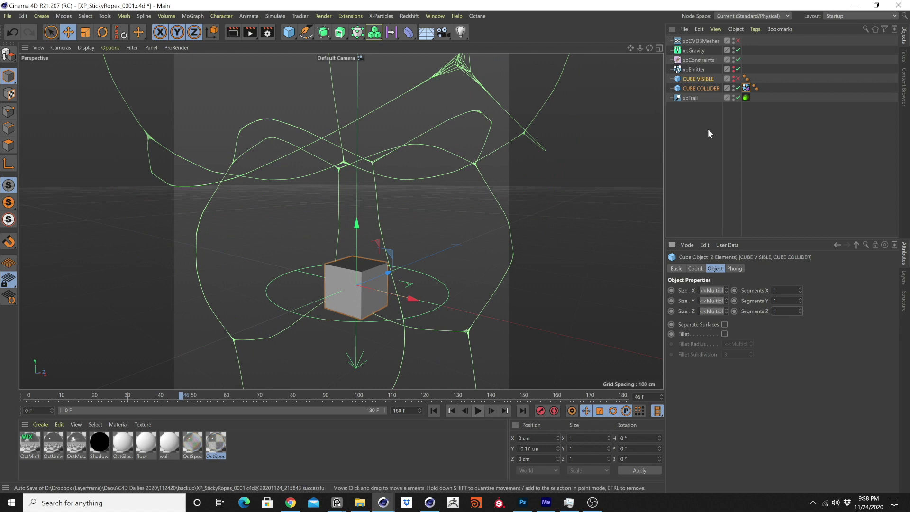
Step: Set xpEmitter's birthrate to 536 and speed to 206 cm, and replay the simulation from frame 0
left_click(717, 55)
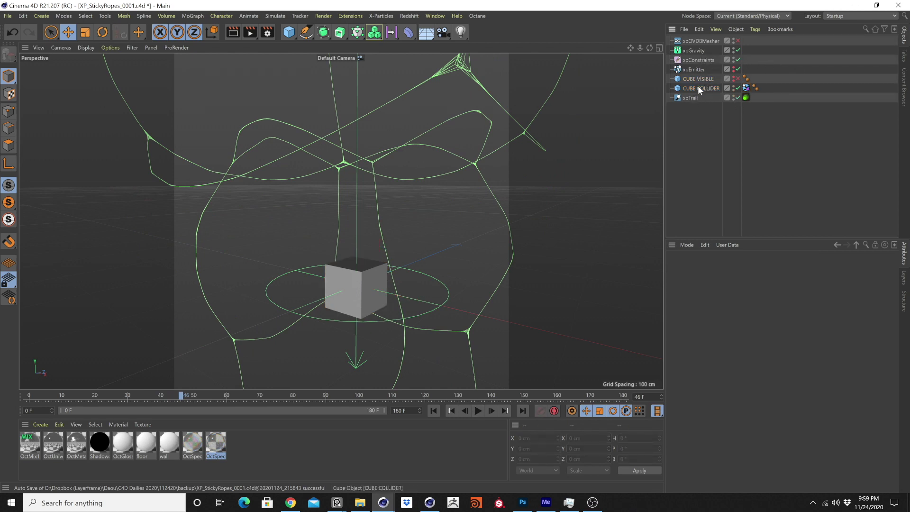
left_click(693, 70)
left_click_drag(760, 375, 769, 376)
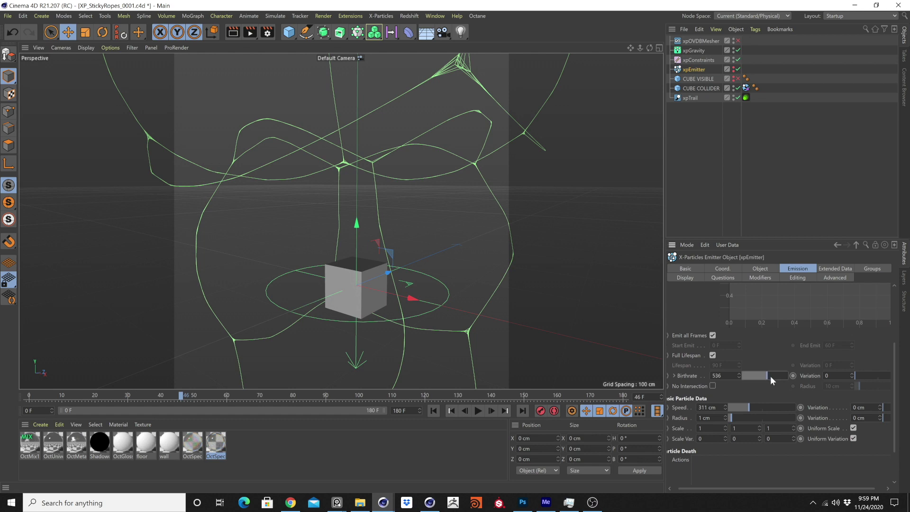
left_click(742, 407)
left_click(432, 411)
left_click(478, 411)
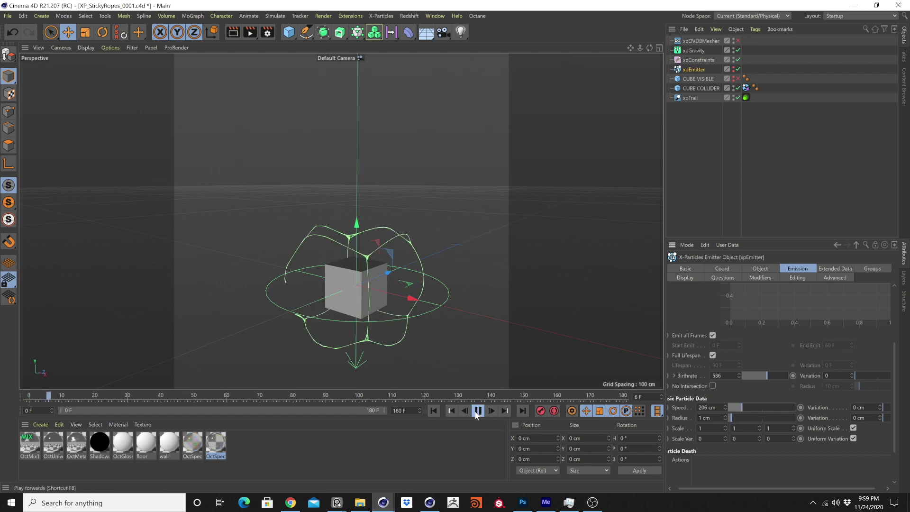
Step: Set xpEmitter's speed to 115 cm and birthrate to 423, restarting the simulation
left_click(732, 407)
left_click(760, 375)
left_click(432, 411)
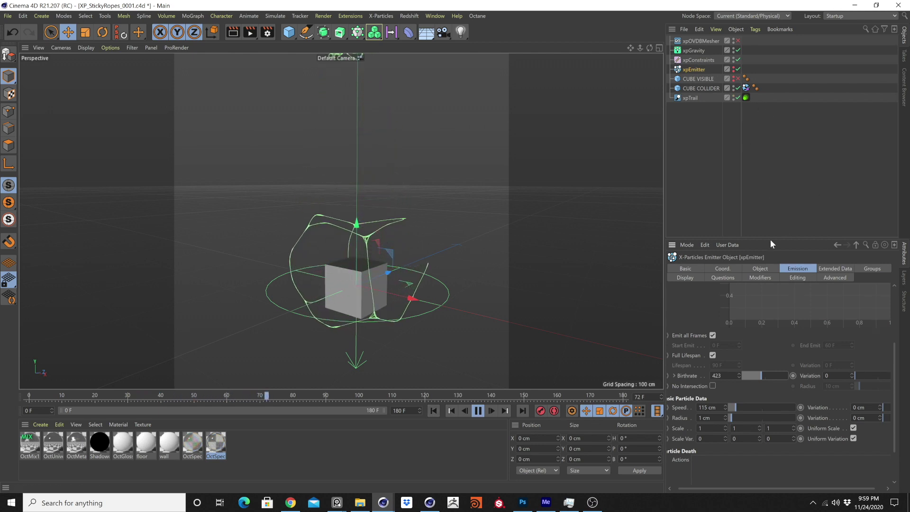
Step: Set the collider tag's Break to 0%, watch the ropes from a low angle, and return to frame 0
left_click(746, 88)
left_click_drag(866, 387, 852, 386)
left_click(434, 411)
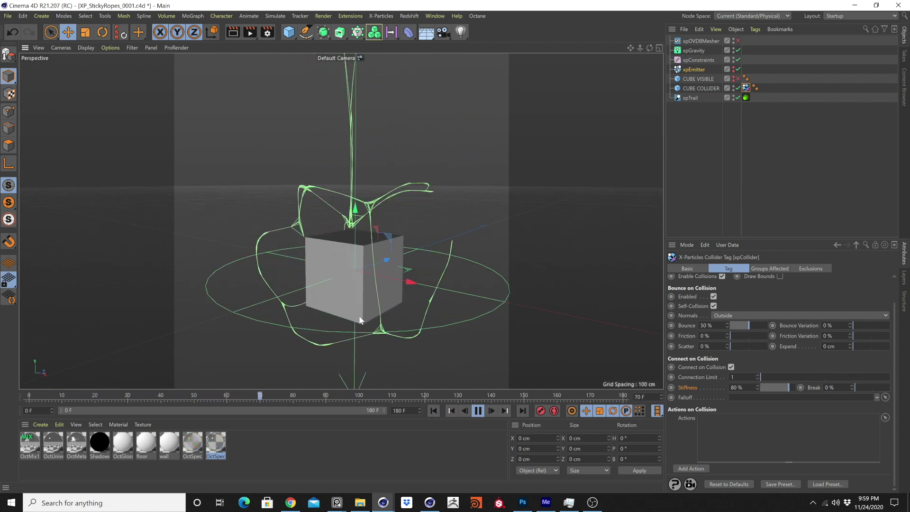
left_click_drag(360, 320, 357, 291, "alt")
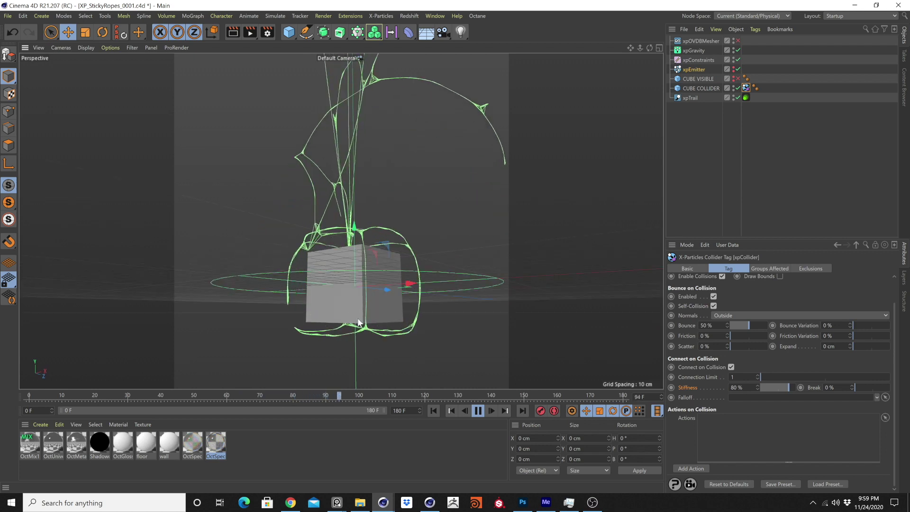
left_click_drag(358, 317, 357, 295, "alt")
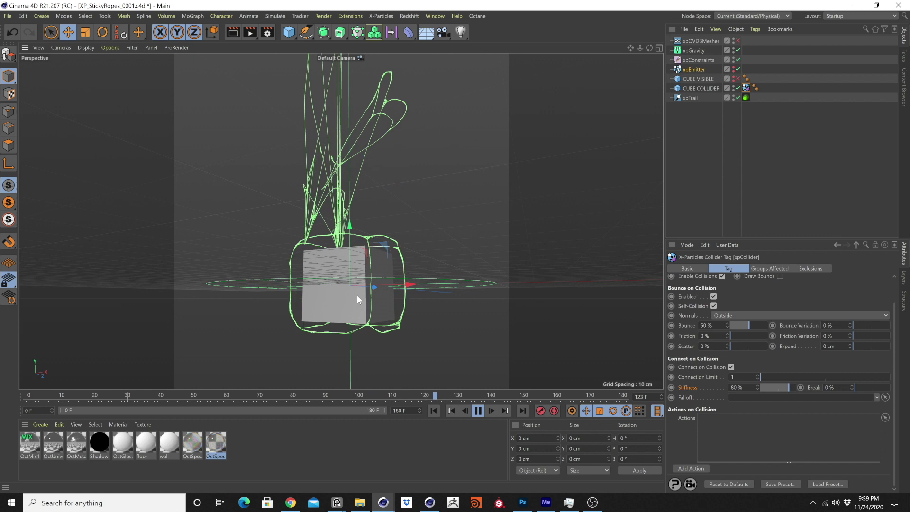
left_click(477, 410)
left_click(433, 410)
Step: Replay the simulation, examine the ropes around the cube's corners from another side, and return to frame 0
left_click(476, 410)
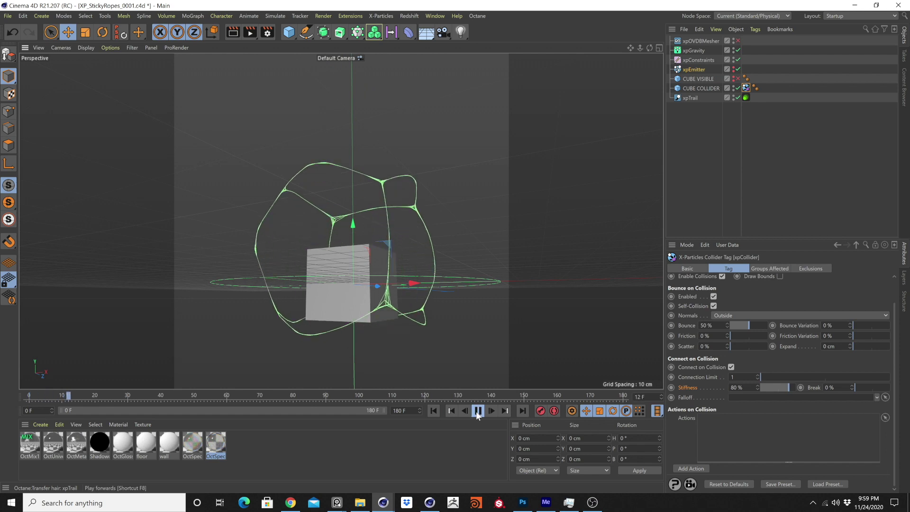
left_click_drag(446, 351, 516, 291, "alt")
scroll(297, 251, "up", 3)
scroll(298, 251, "up", 3)
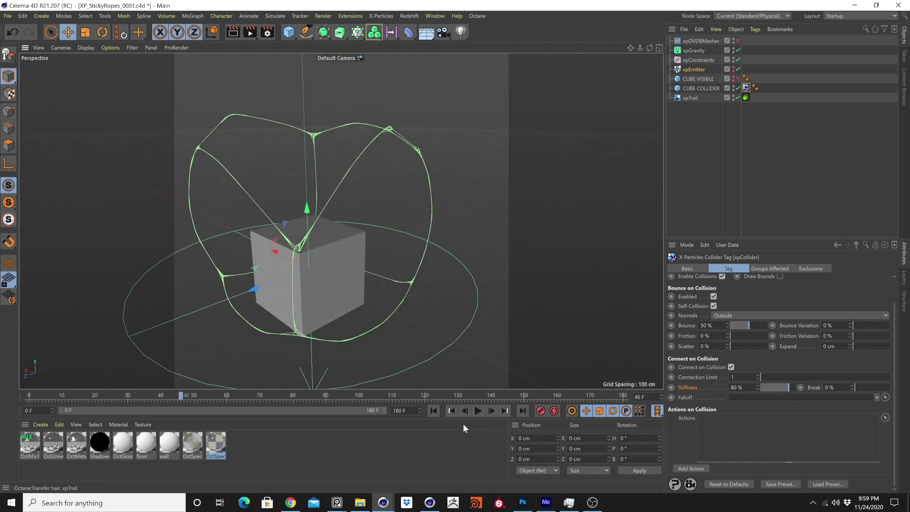
left_click(477, 411)
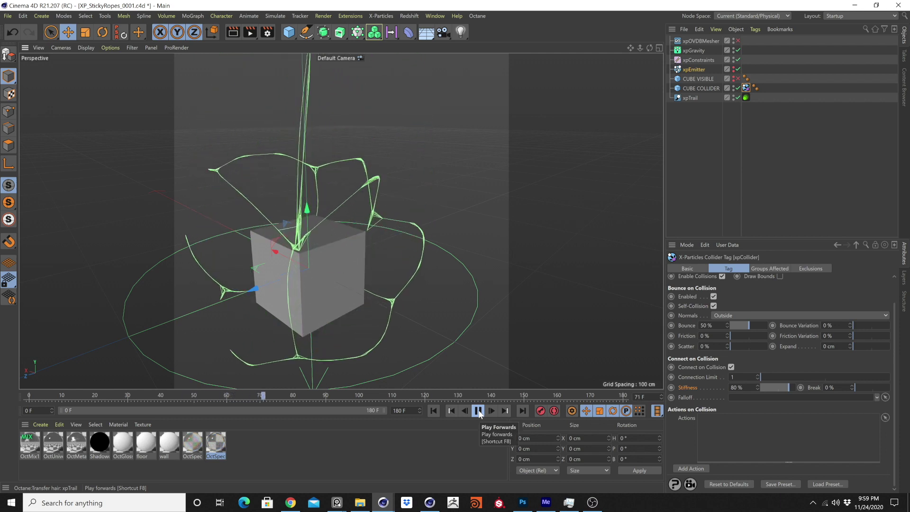
left_click(477, 410)
left_click(449, 412)
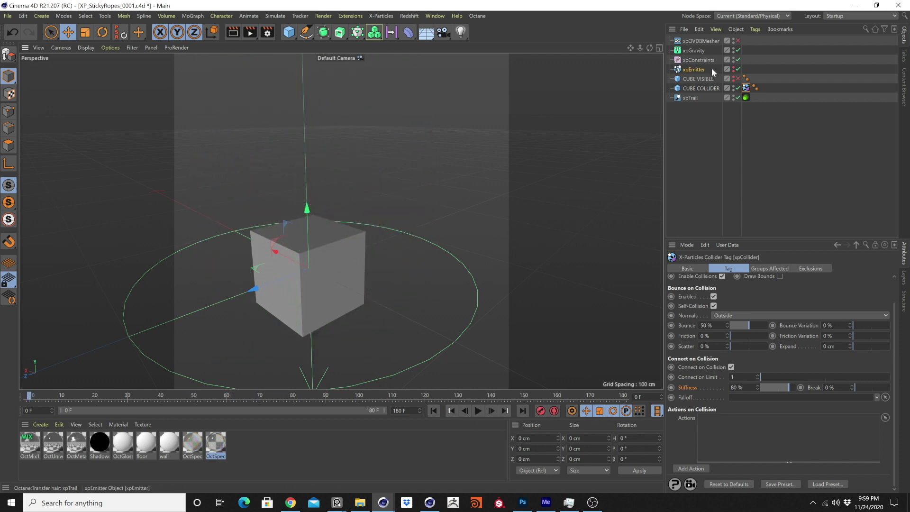
Step: Set CUBE COLLIDER's Segments Y to 2 and replay the simulation to examine the ropes
left_click(708, 88)
left_click(800, 298)
left_click(478, 411)
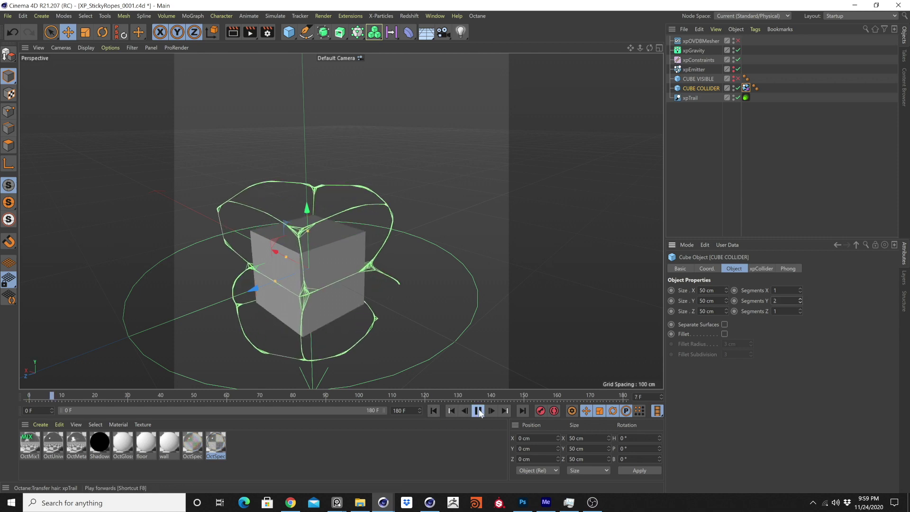
left_click_drag(287, 283, 398, 308, "alt")
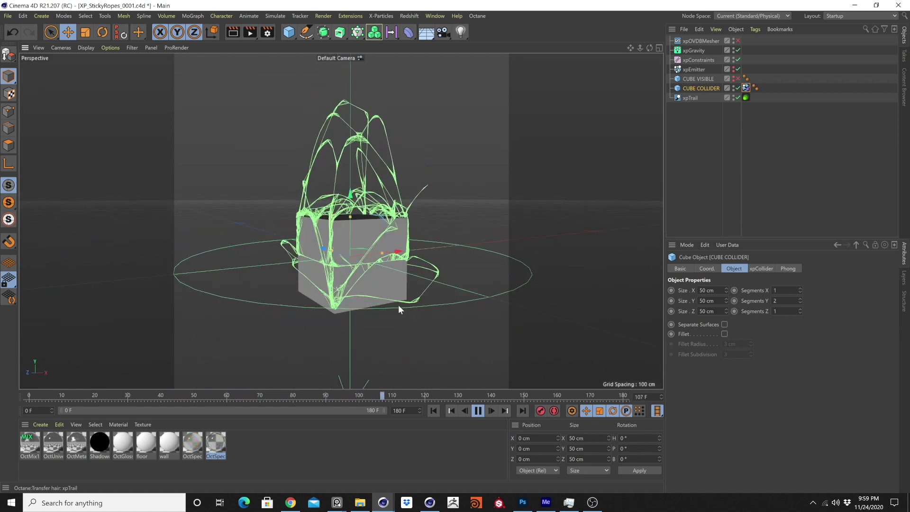
left_click(478, 411)
left_click(434, 411)
left_click(478, 410)
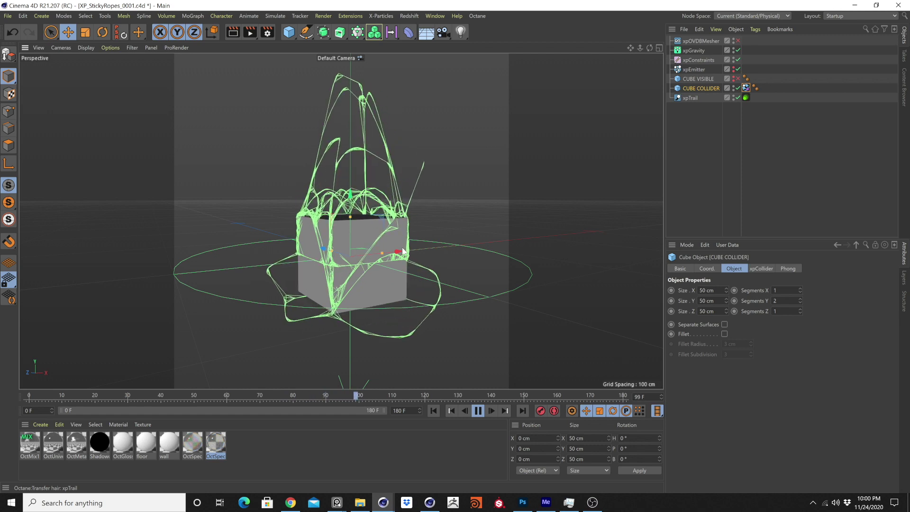
Step: Compare the rope simulation with CUBE COLLIDER's Segments Y set to 1, 2 and 4
left_click(800, 303)
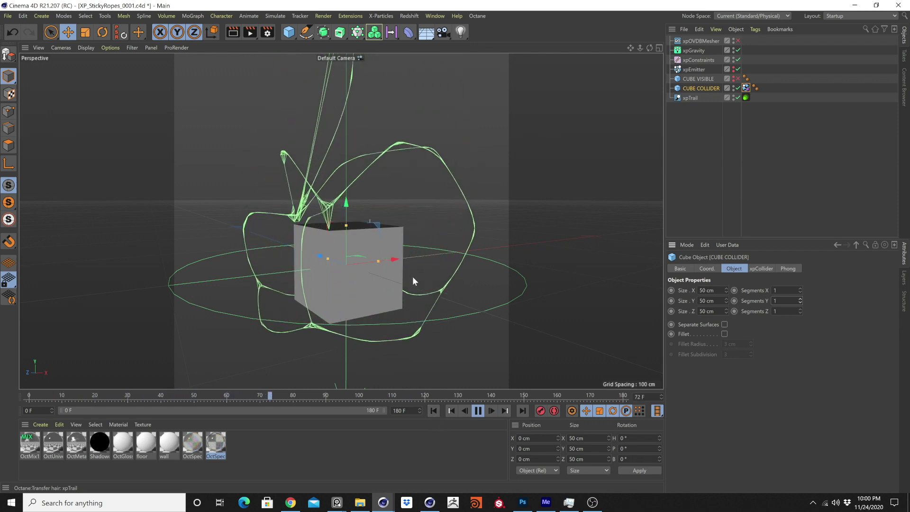
left_click(800, 298)
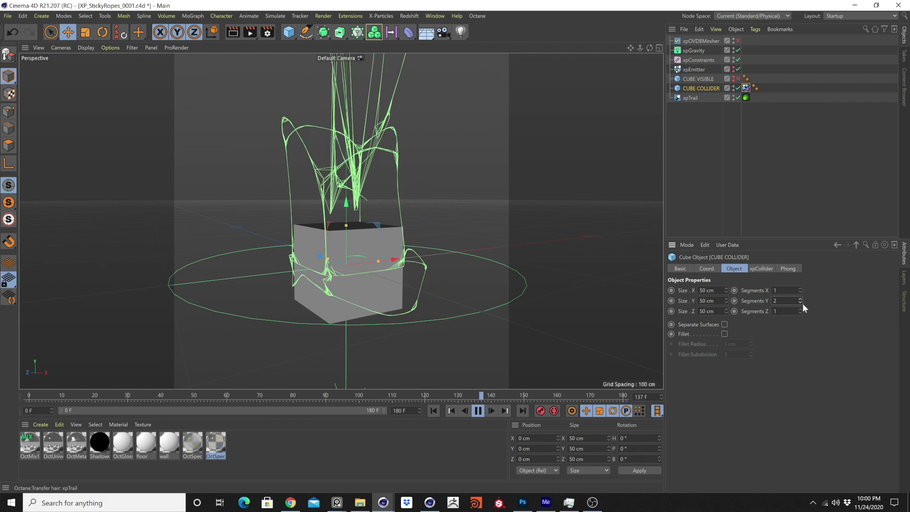
left_click(464, 409)
left_click(800, 299)
left_click(800, 299)
left_click(479, 410)
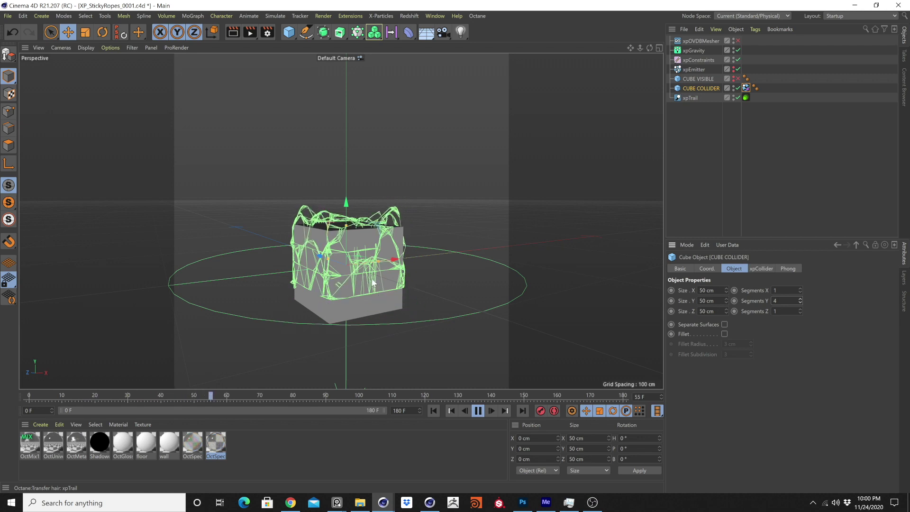
left_click(478, 411)
Step: Set CUBE COLLIDER's Segments Y back to 2 and replay the simulation from frame 0
left_click(433, 411)
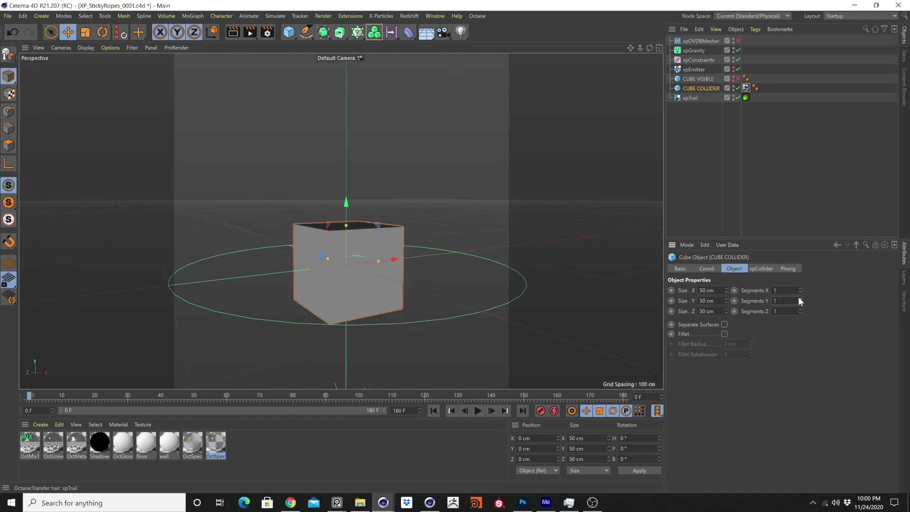
left_click(478, 410)
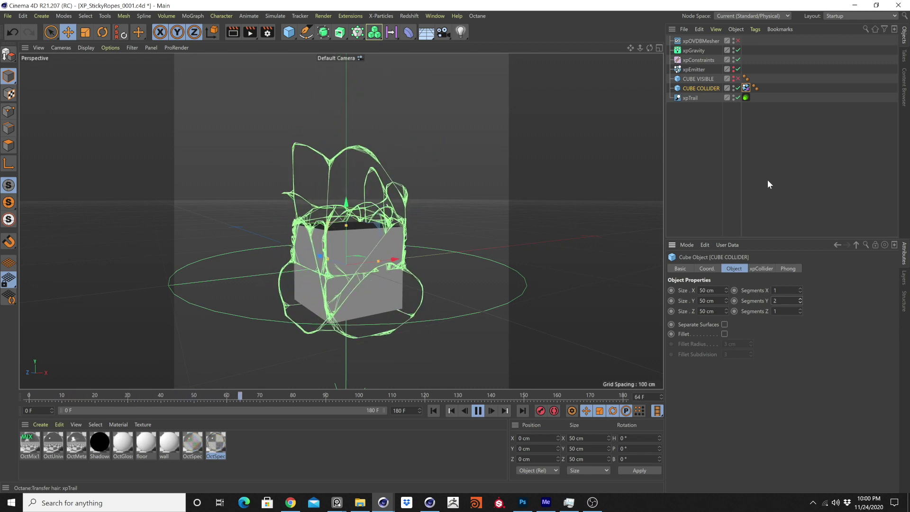
left_click(477, 411)
left_click(432, 411)
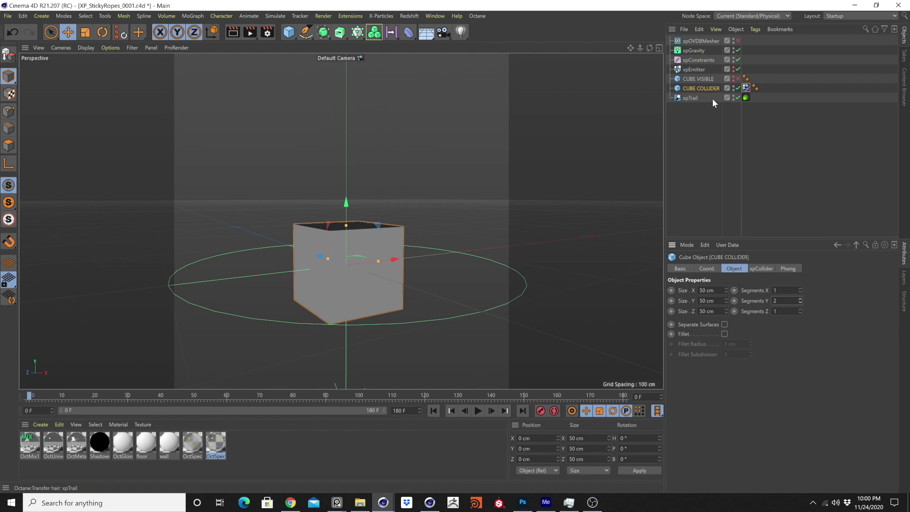
left_click(477, 411)
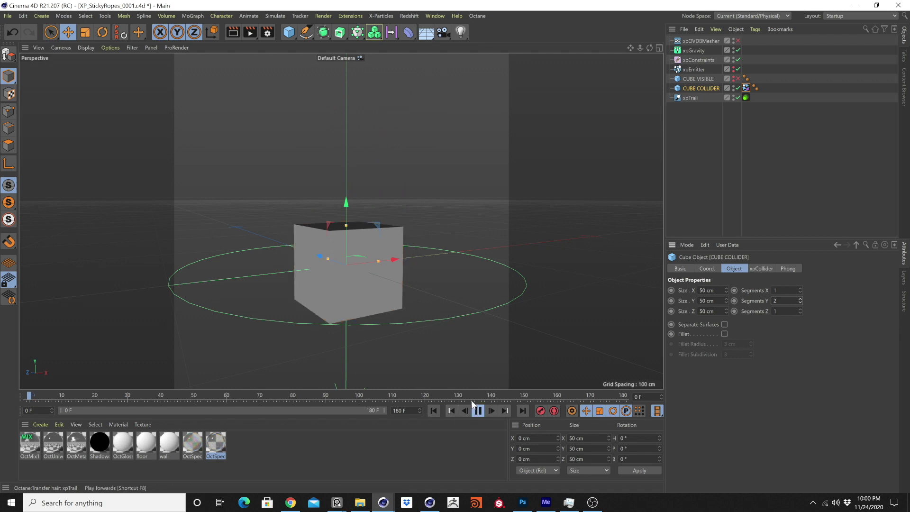
Step: Set xpEmitter's birthrate to 219 and replay the simulation from frame 0
left_click(693, 69)
left_click_drag(762, 366, 750, 366)
left_click(432, 412)
left_click_drag(745, 366, 751, 365)
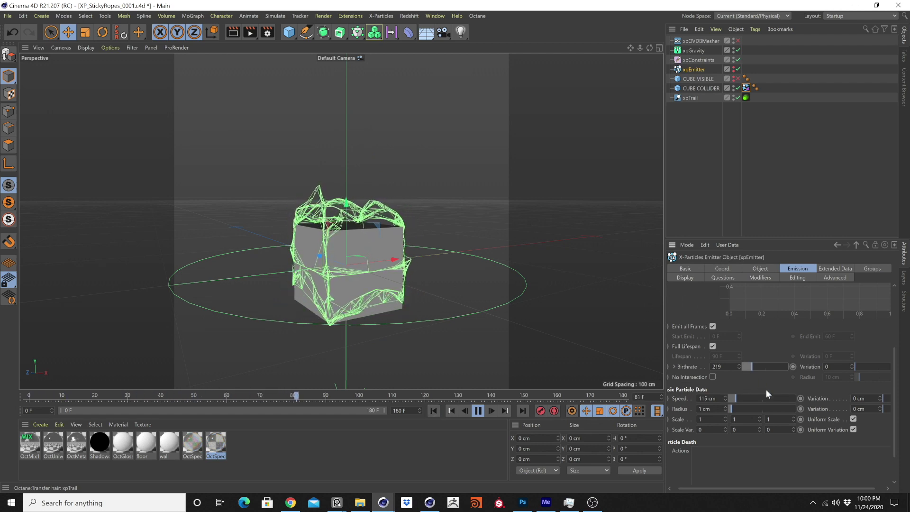
left_click(477, 411)
key("shift+f")
left_click(478, 411)
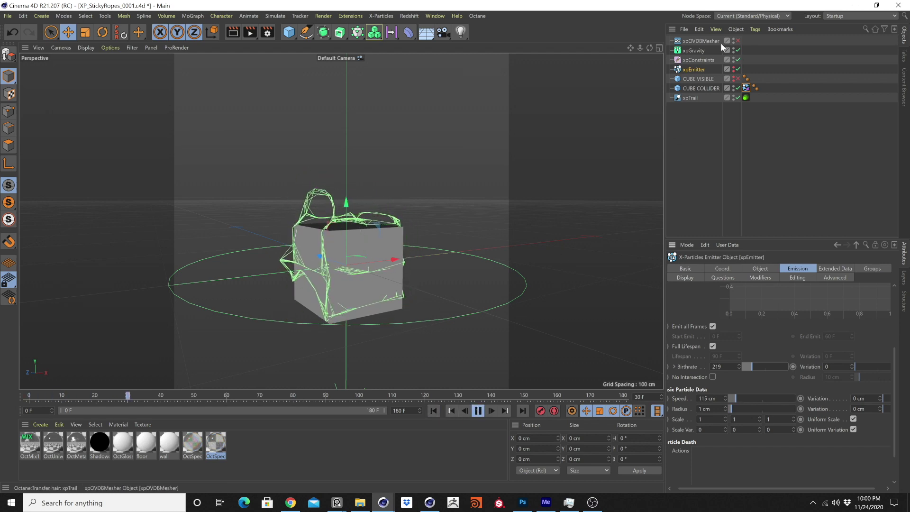
Step: Set xpGravity's strength to -847 cm, replay the simulation, examine the ropes around the cube, and pause at frame 162
left_click(696, 52)
left_click_drag(758, 337, 749, 341)
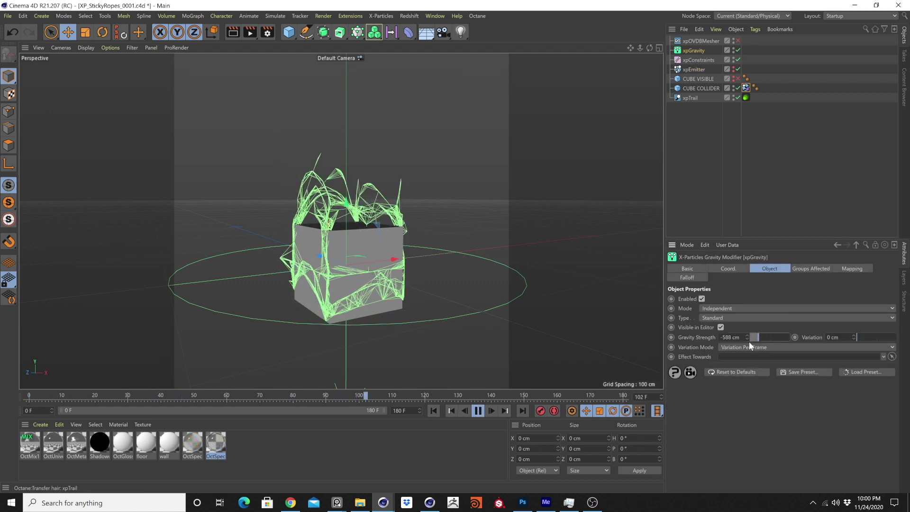
left_click(433, 410)
left_click_drag(757, 337, 753, 335)
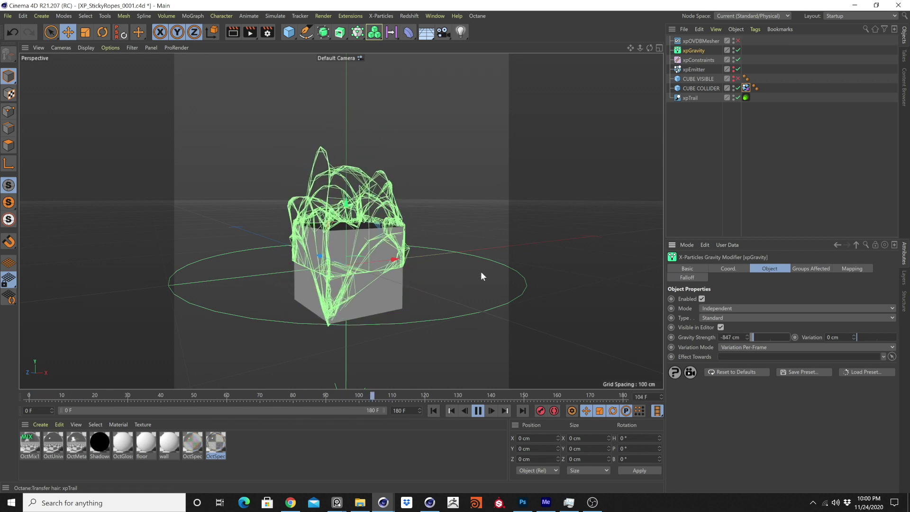
left_click(478, 411)
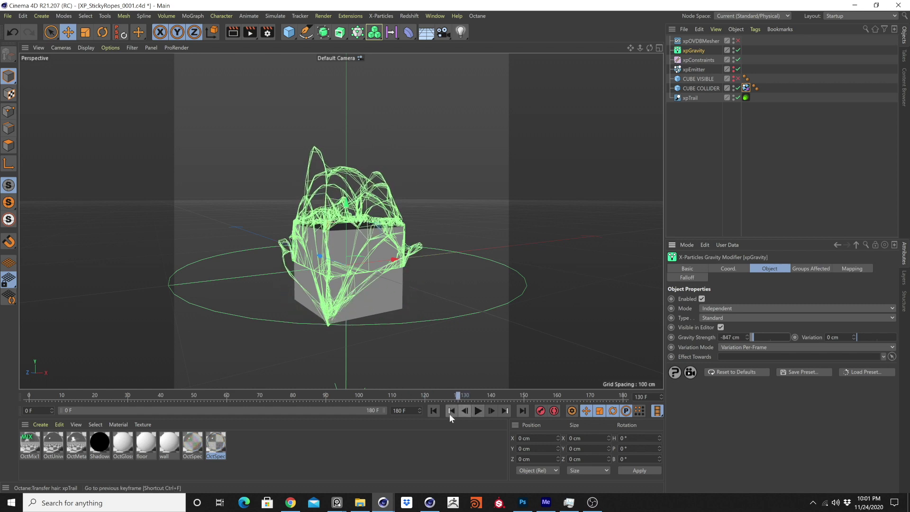
left_click(434, 410)
left_click(477, 411)
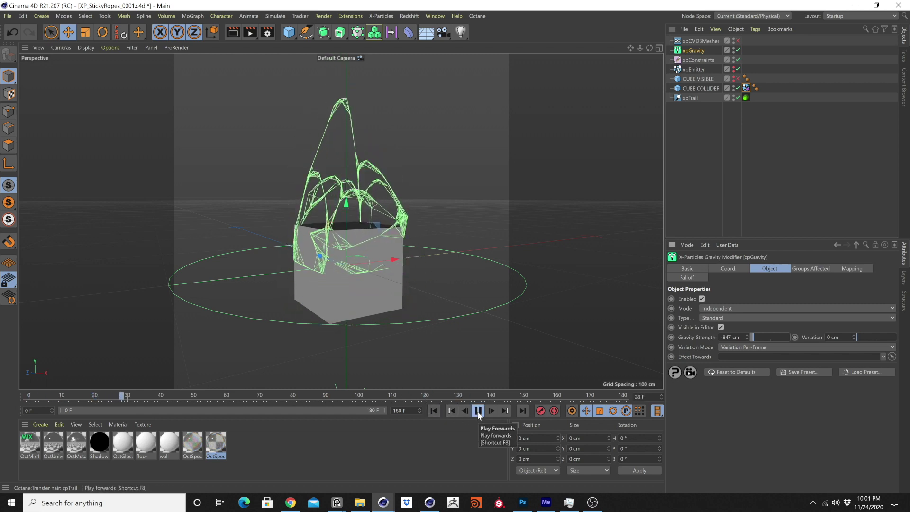
left_click_drag(391, 282, 419, 297, "alt")
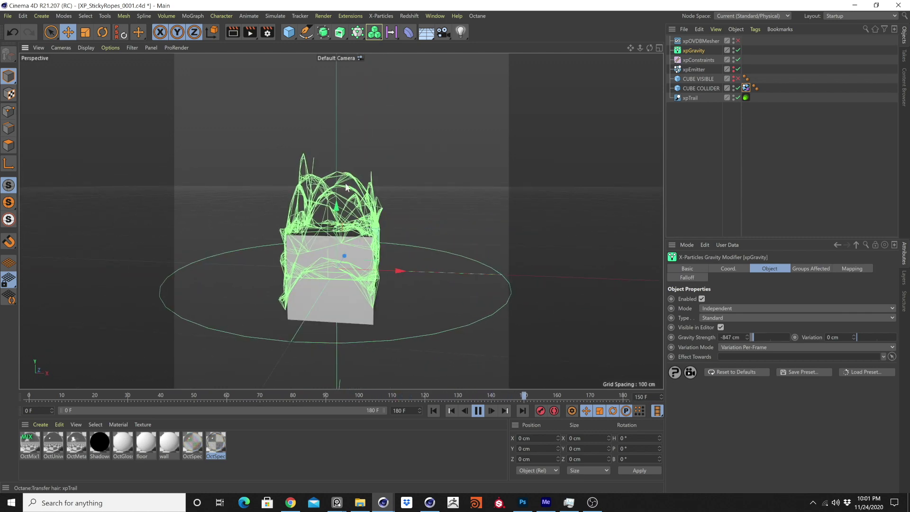
key("space")
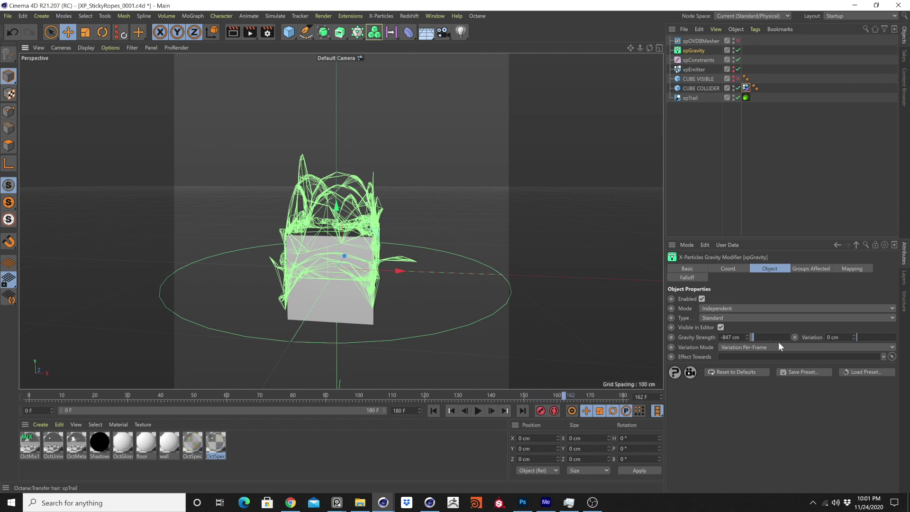
Step: Set xpGravity's strength to 1000 cm, replay the simulation from frame 0, and examine the ropes below the cube
left_click_drag(778, 338, 822, 335)
left_click(434, 410)
left_click(476, 411)
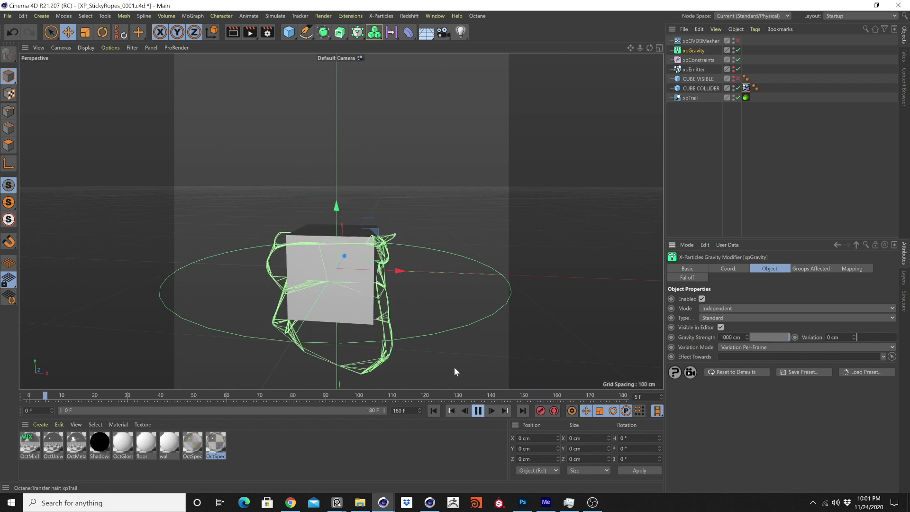
left_click_drag(452, 280, 493, 185, "alt")
left_click_drag(423, 218, 476, 277, "alt")
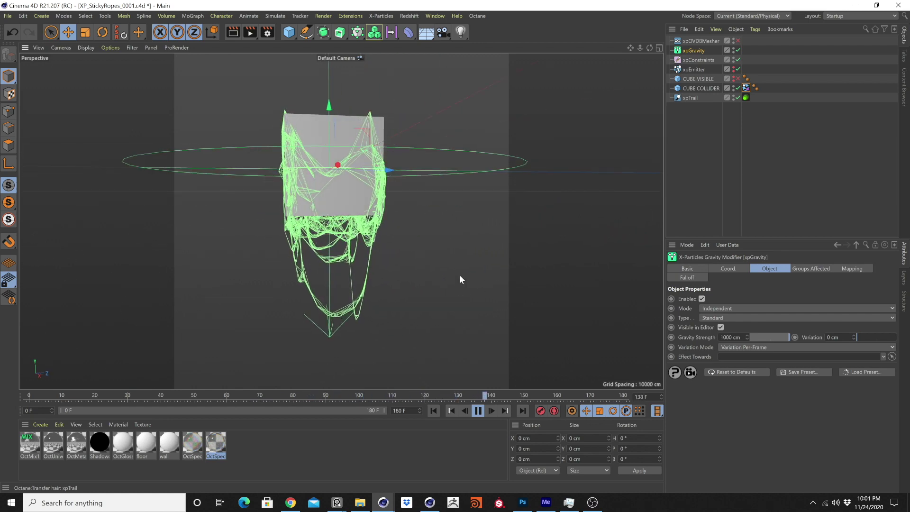
Step: Set xpGravity's strength to 5000 cm and replay the simulation from frame 0 to check how the ropes hang
left_click_drag(338, 204, 526, 208, "alt")
left_click_drag(724, 337, 704, 331)
type("5")
key("Return")
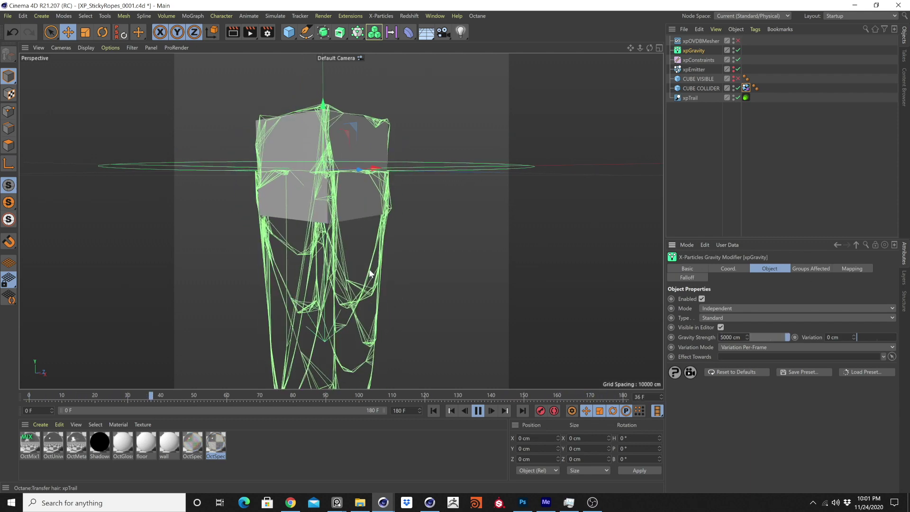
scroll(379, 266, "down", 5)
middle_click_drag(453, 315, 442, 233, "alt")
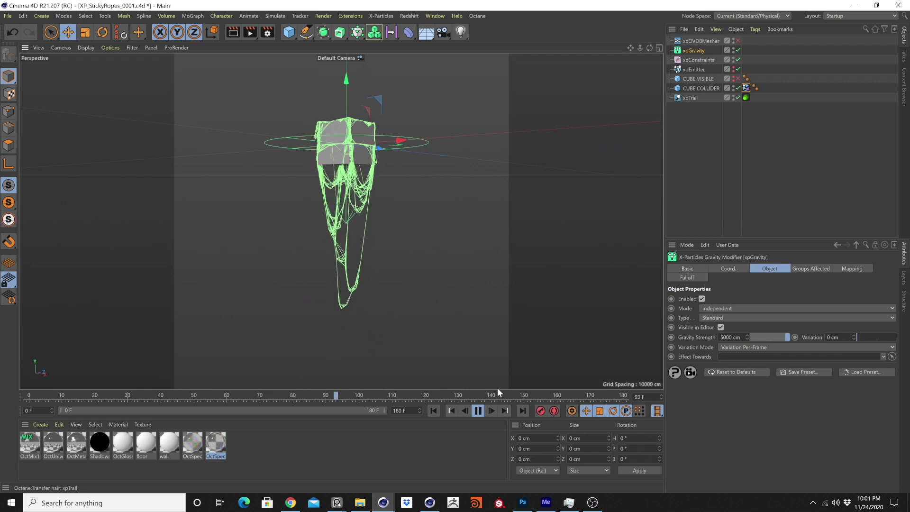
left_click(433, 410)
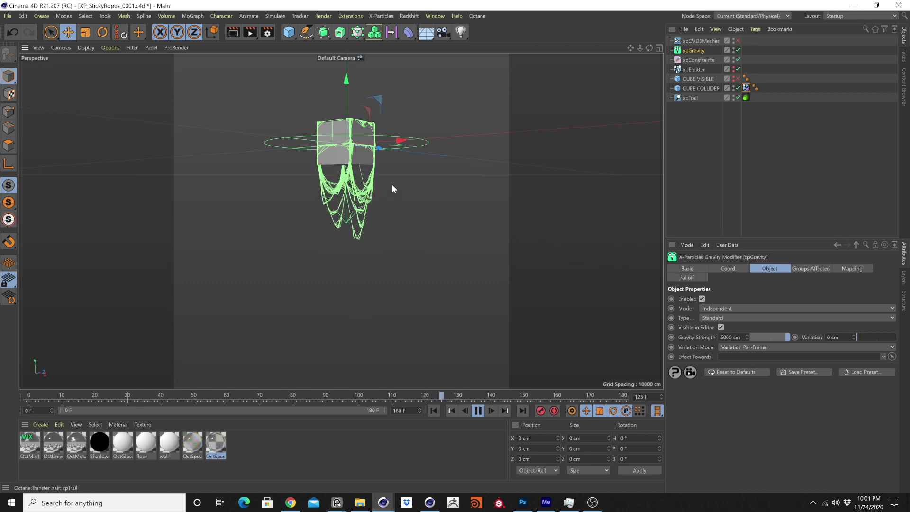
Step: Try connection Break values of 1 %, 500 % and 1000 % in CUBE COLLIDER's collider tag while the simulation plays
left_click(750, 87)
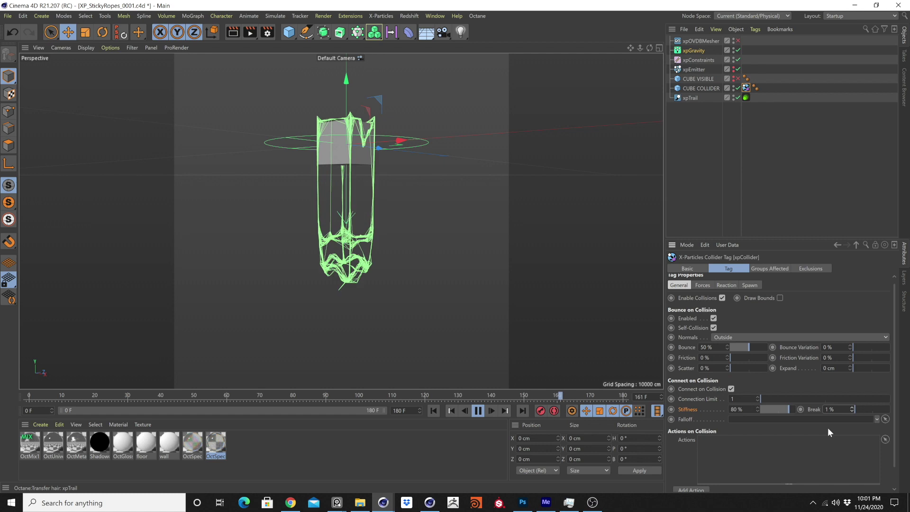
left_click(433, 411)
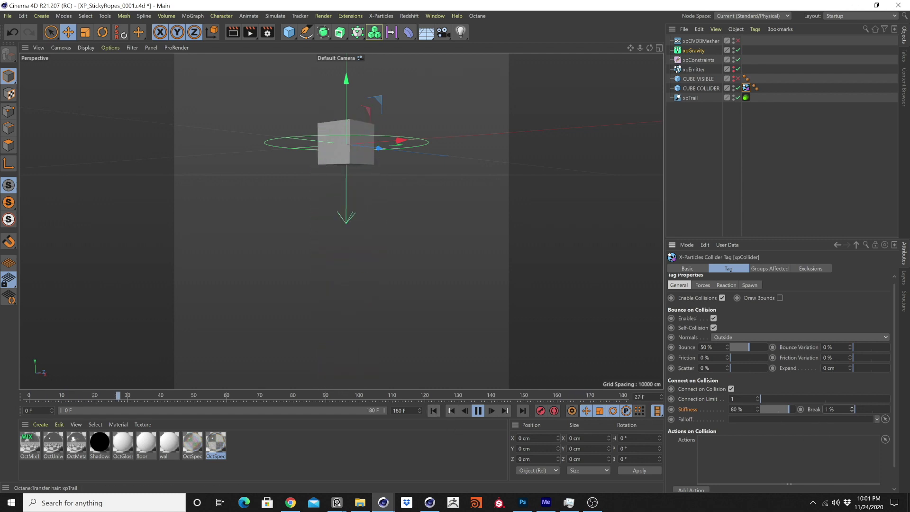
double_click(834, 409)
type("500")
key("Return")
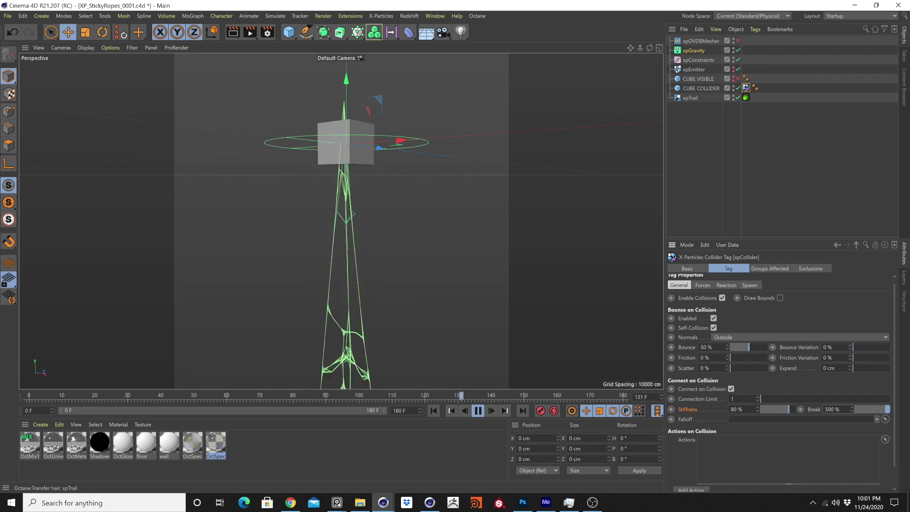
left_click(830, 408)
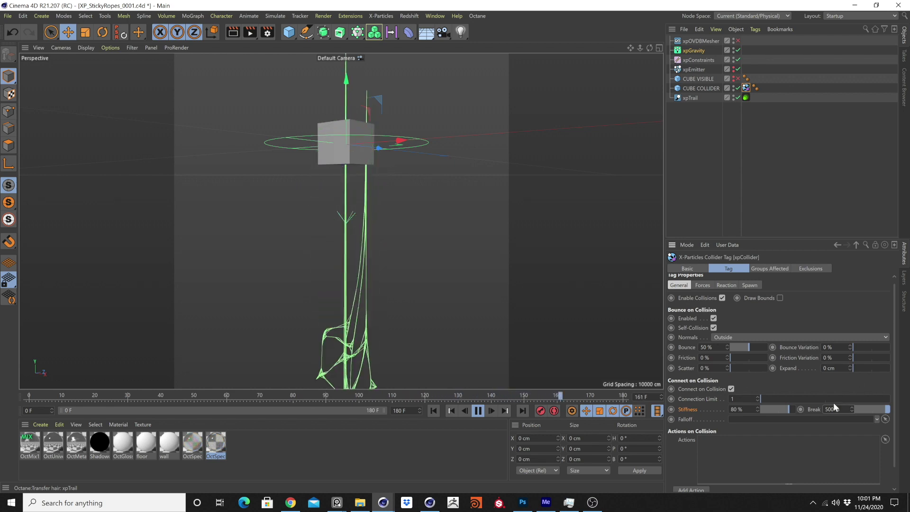
type("0")
key("Return")
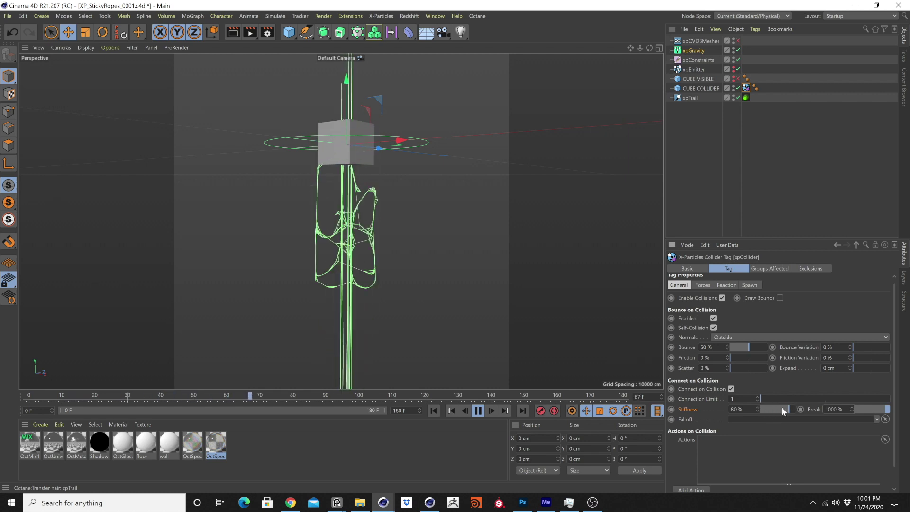
Step: Set the collider connection's Stiffness to 43 % and adjust its Break through 300 % and 800 % up to 8800 %
left_click(775, 409)
mouse_move(890, 411)
left_mouse_down()
mouse_move(864, 407)
mouse_move(889, 412)
left_mouse_up()
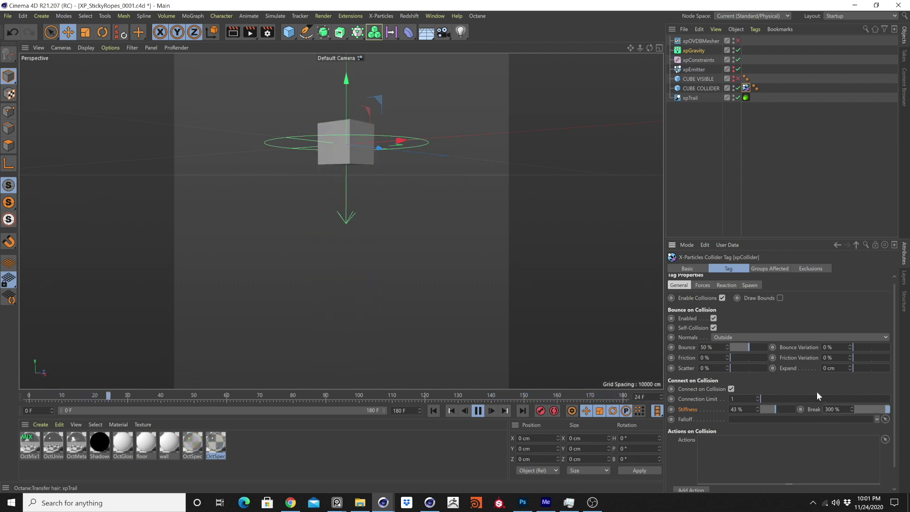
left_click_drag(834, 409, 803, 407)
type("800")
key("Return")
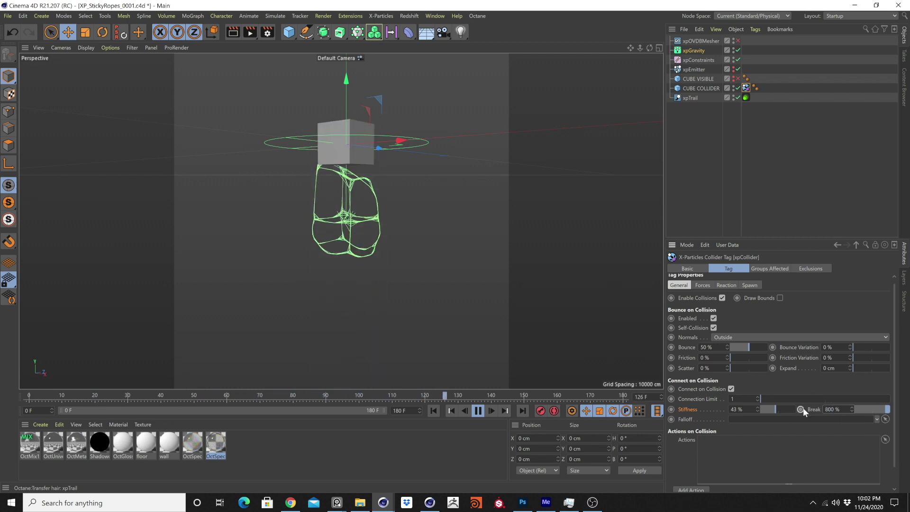
left_click(826, 409)
type("8")
key("Return")
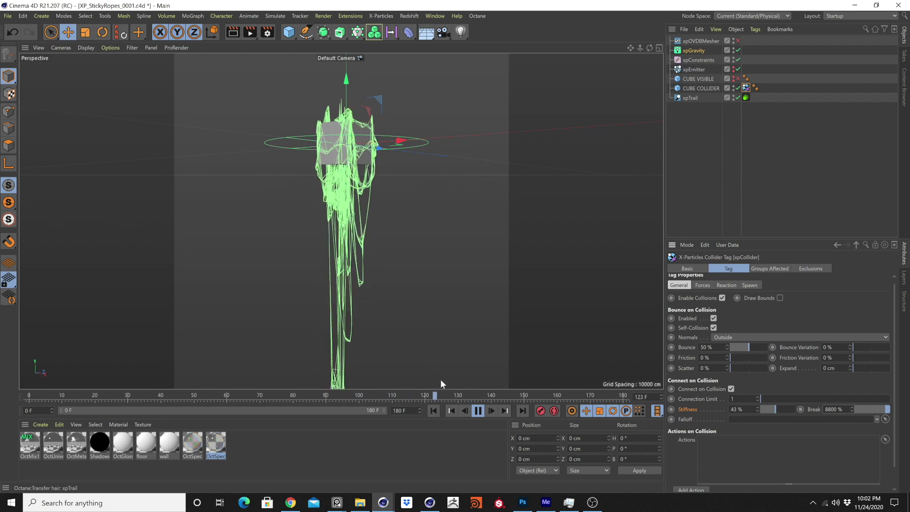
Step: Pause the simulation, examine the ropes around the cube up close, and replay it from the start
left_click(478, 411)
mouse_move(353, 164)
left_mouse_down("alt")
mouse_move(511, 163)
mouse_move(338, 162)
mouse_move(362, 166)
left_mouse_up("alt")
scroll(359, 161, "up", 5)
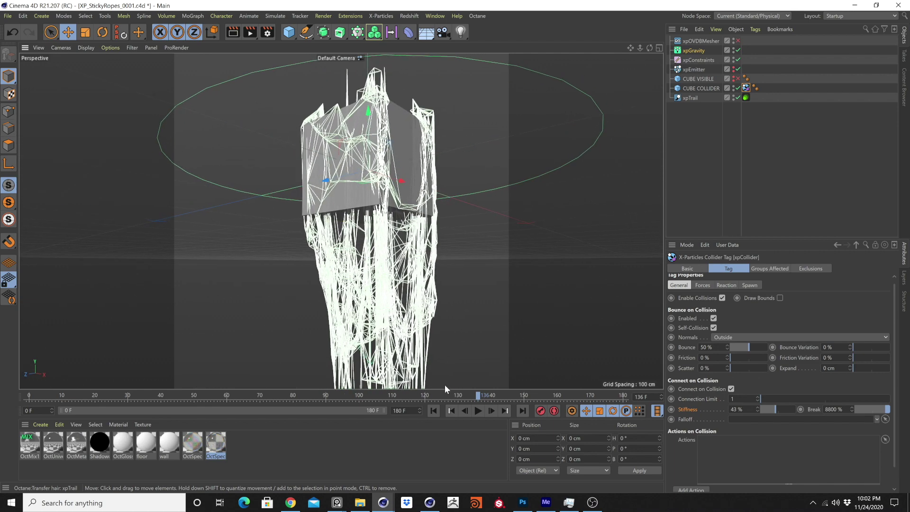
left_click(451, 411)
left_click(478, 410)
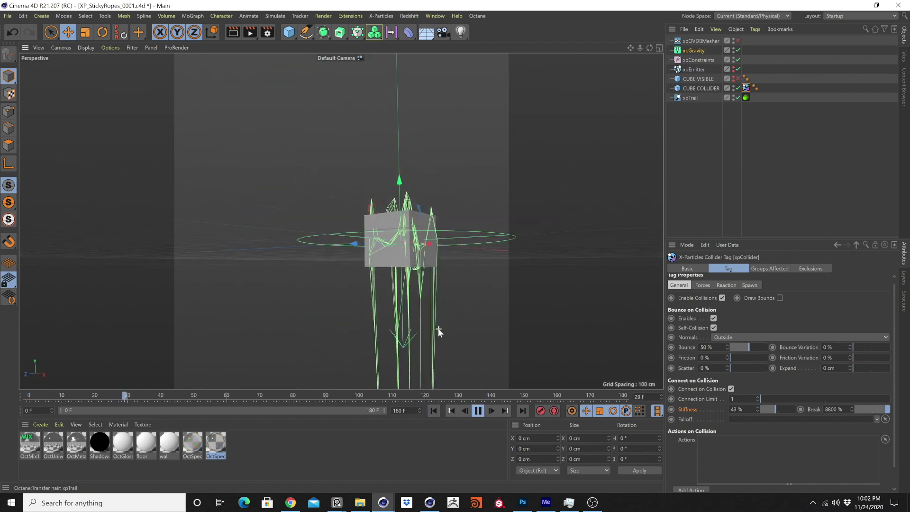
Step: Reduce xpGravity's strength to 800 cm
left_click(693, 51)
type("8000")
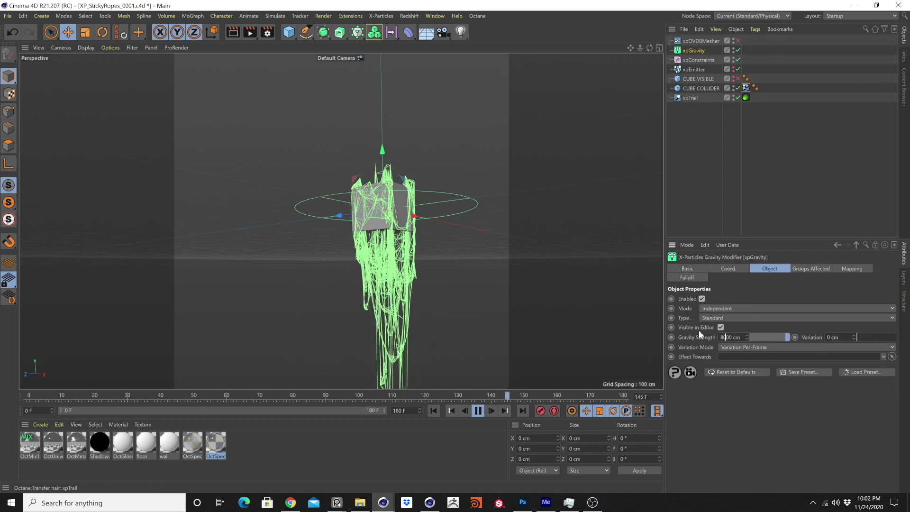
key("Delete")
key("Return")
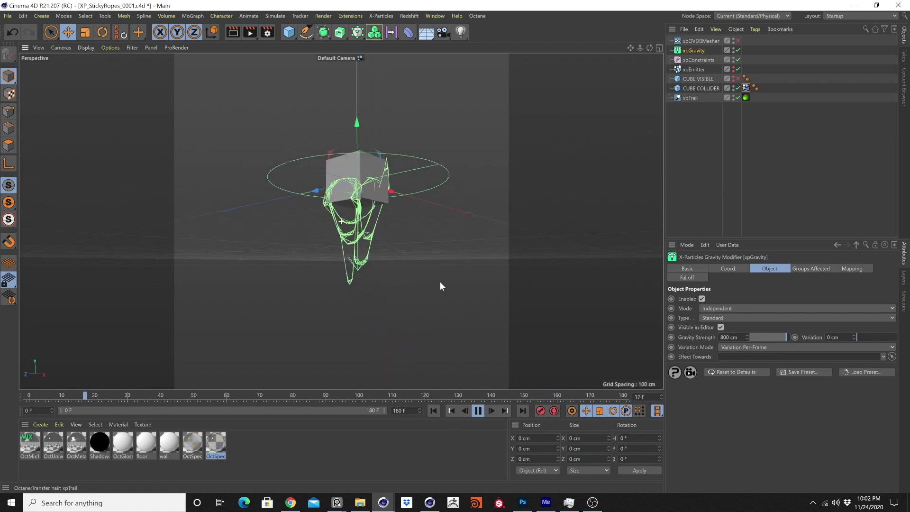
Step: Examine the hanging ropes from several angles during playback and pause the simulation at frame 105
left_click_drag(388, 269, 477, 298, "alt")
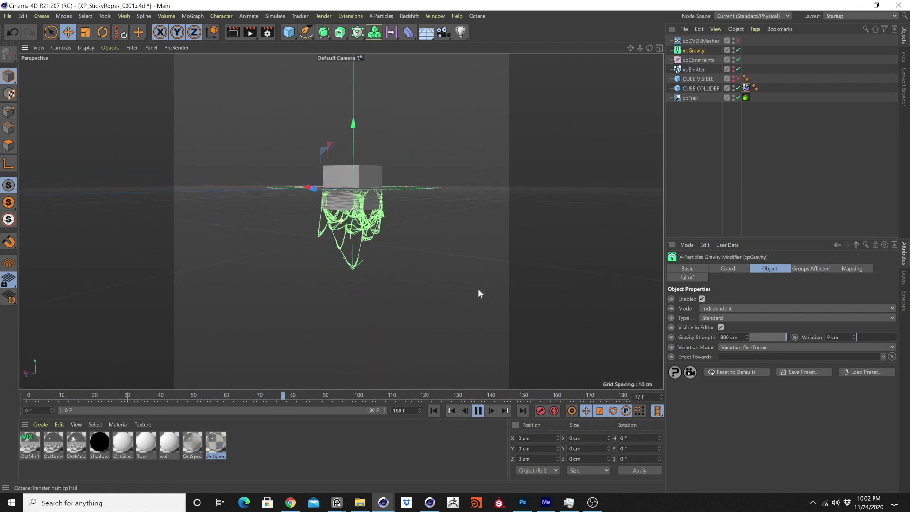
scroll(379, 242, "up", 5)
left_click_drag(374, 249, 314, 245, "alt")
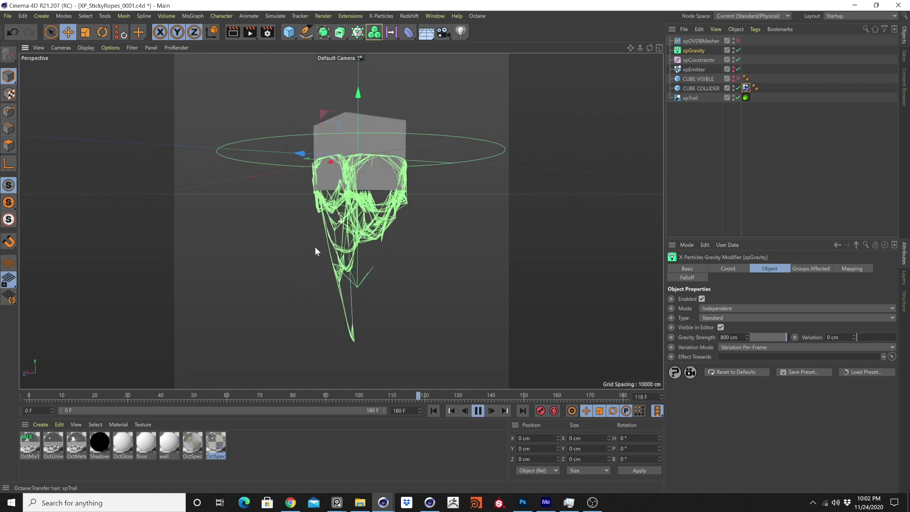
left_click_drag(416, 240, 379, 214, "alt")
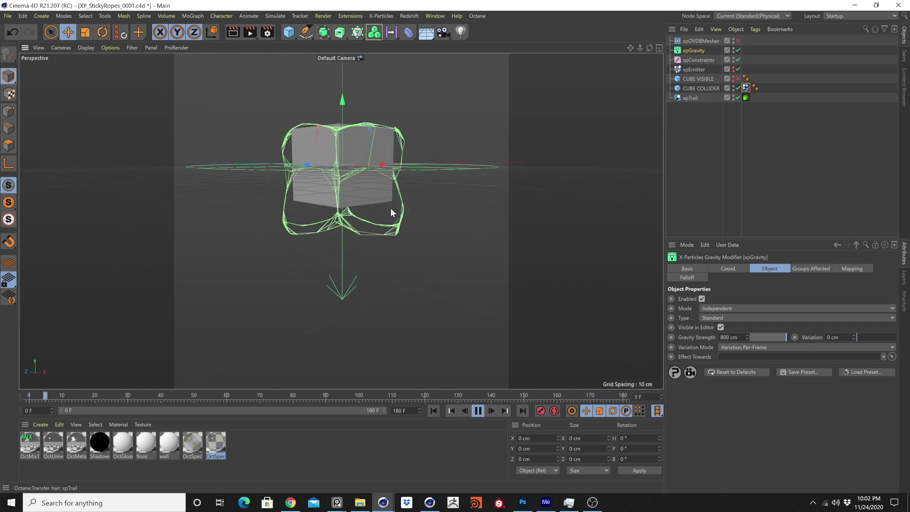
left_click(478, 411)
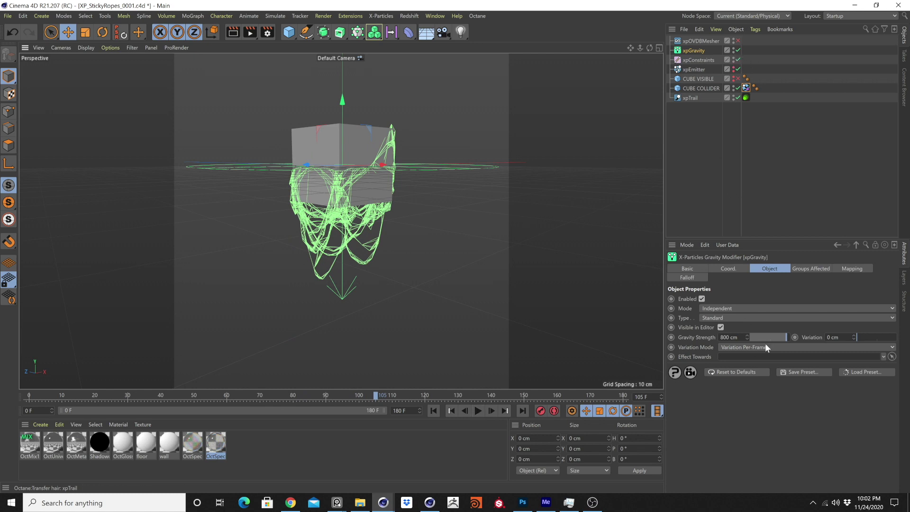
mouse_move(505, 198)
left_mouse_down("alt")
mouse_move(461, 227)
mouse_move(518, 202)
left_mouse_up("alt")
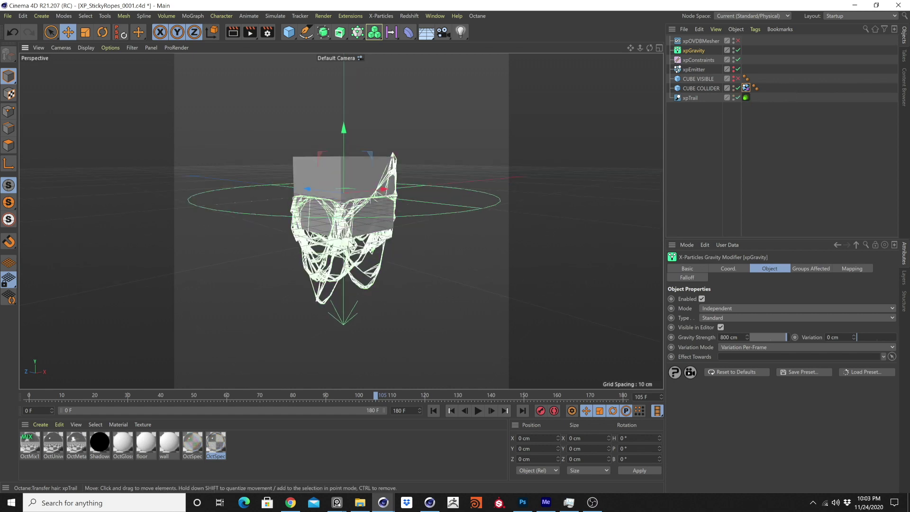
scroll(397, 235, "down", 5)
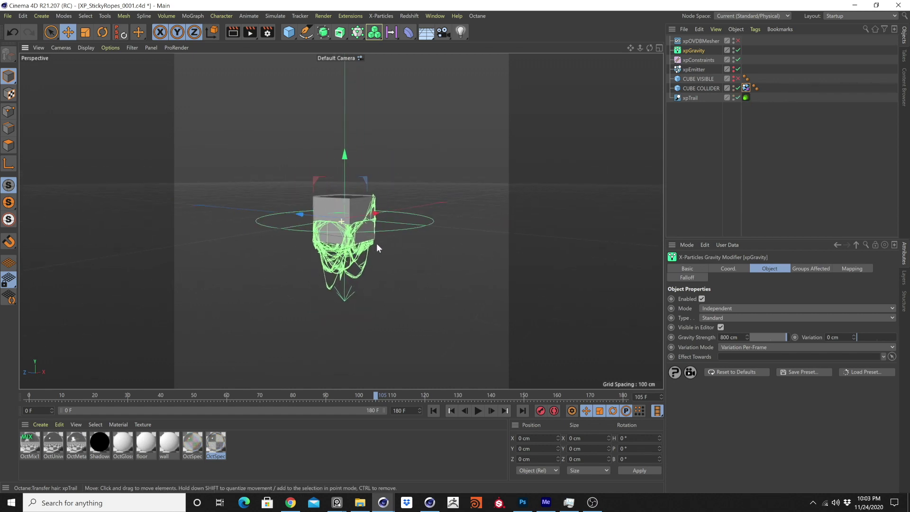
Step: Add a default cube enclosing the rope setup and make it editable
left_click(289, 32)
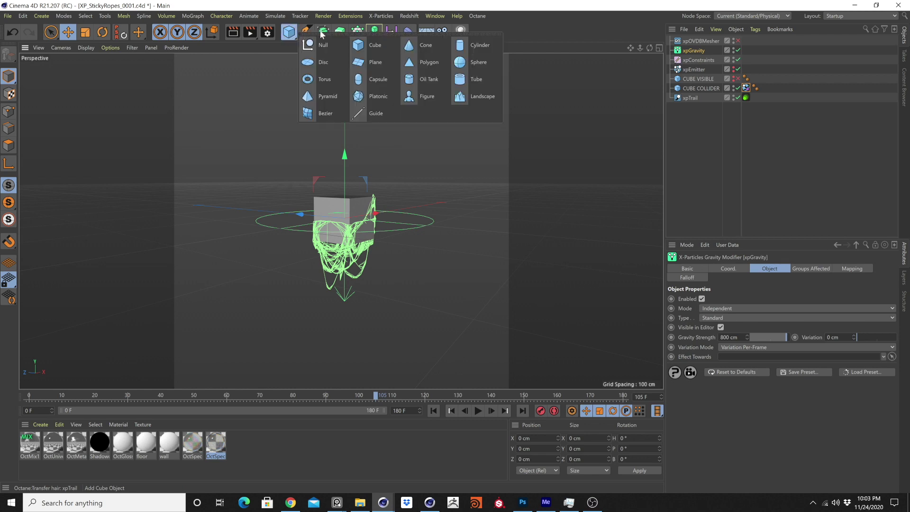
left_click(367, 46)
key("c")
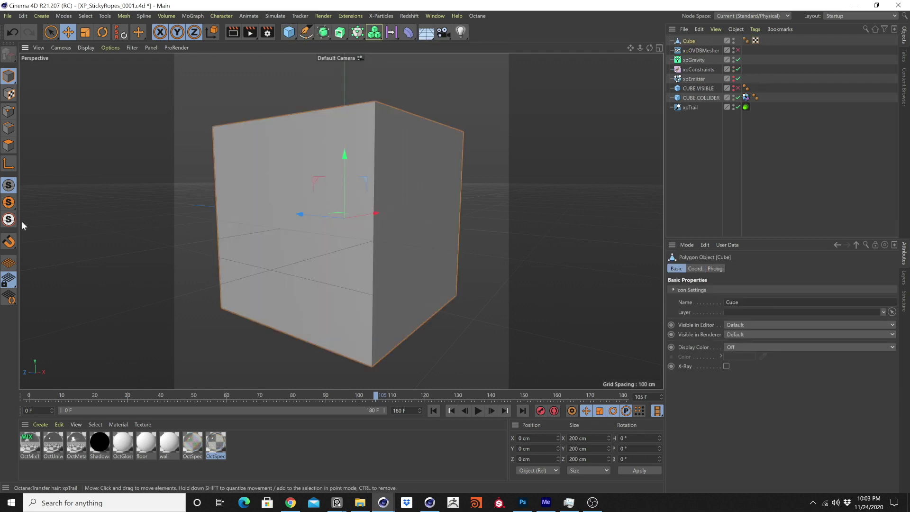
Step: Delete the new cube's top and two adjacent side faces, leaving a floor and two walls
left_click(8, 145)
left_click(311, 212)
key("Delete")
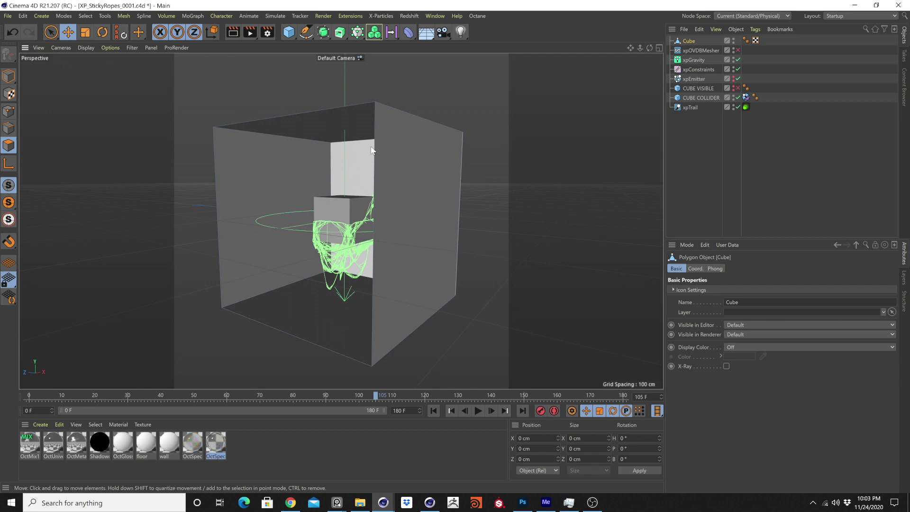
left_click_drag(385, 181, 480, 201, "alt")
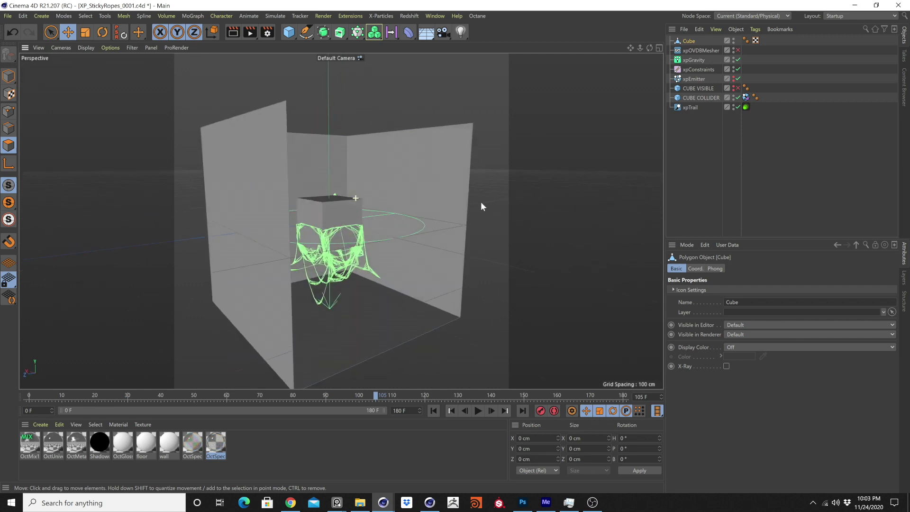
left_click(437, 152)
key("Delete")
left_click_drag(433, 157, 189, 107, "alt")
Step: Scale CUBE COLLIDER down to 25 cm on all axes and replay the simulation from frame 0
left_click(9, 76)
left_click(324, 211)
left_click_drag(324, 212, 379, 205, "alt")
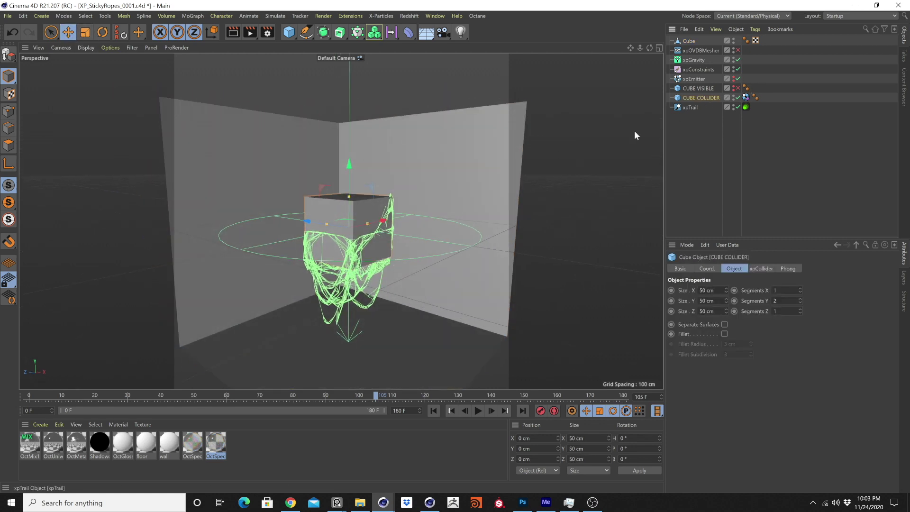
key("t")
left_click_drag(404, 243, 321, 287)
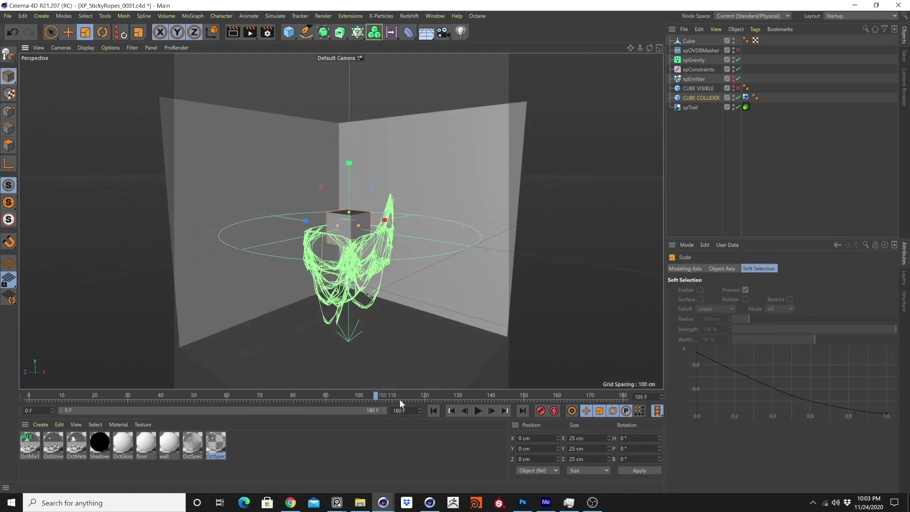
left_click(433, 410)
left_click(478, 410)
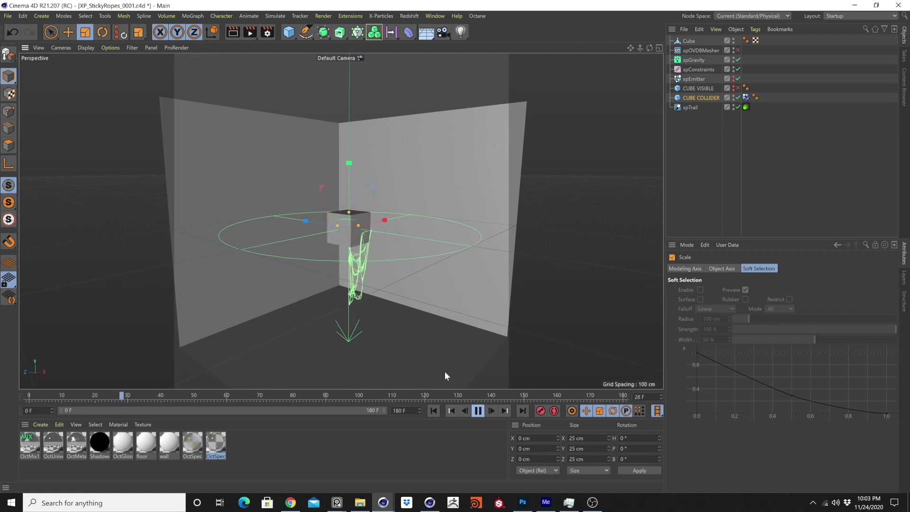
left_click_drag(390, 305, 398, 282, "alt")
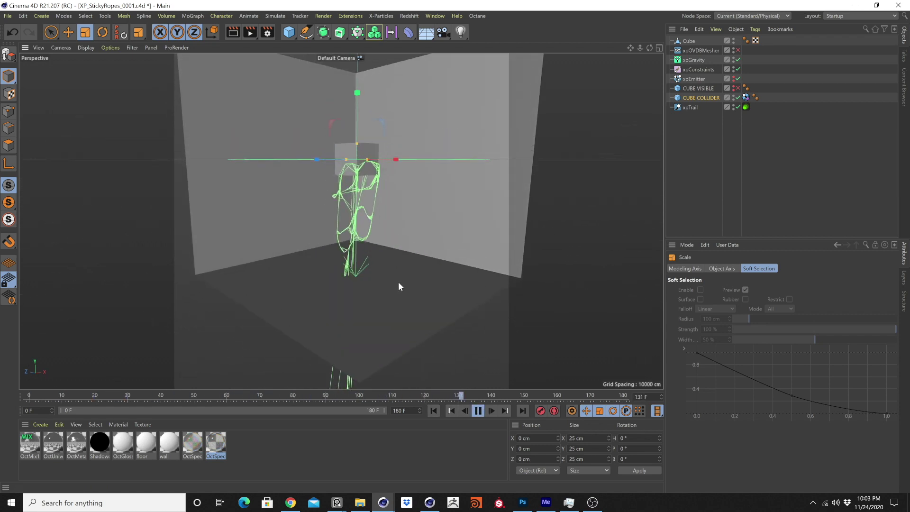
left_click(400, 282)
Step: Add an X-Particles Collider tag to the open Cube object
left_click(799, 64)
left_click(692, 41)
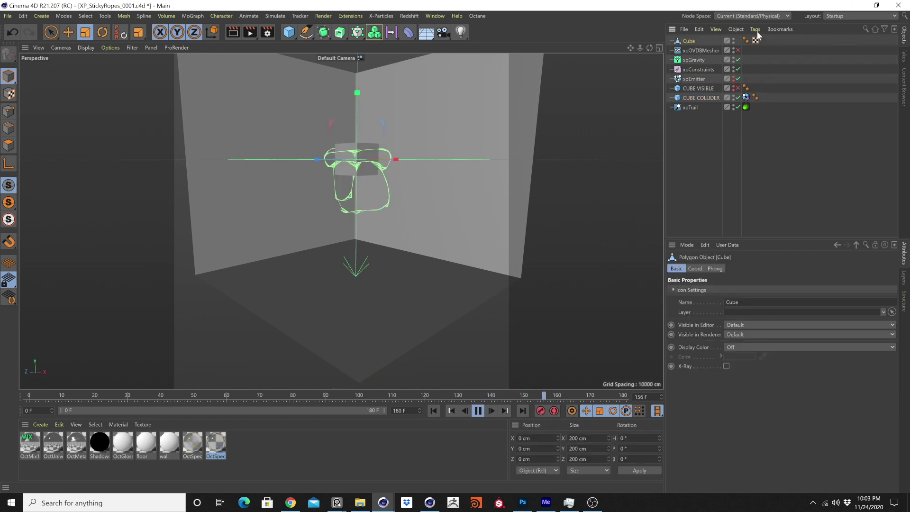
left_click(755, 28)
mouse_move(820, 199)
left_click(869, 221)
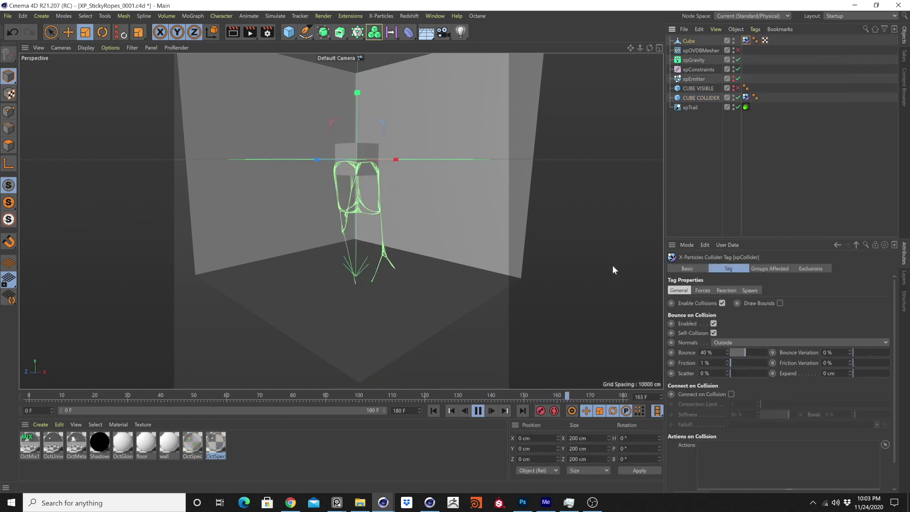
Step: Set the Cube collider's Normals to Inside and Bounce to 3 %, replay from frame 0, and examine the ropes on the floor
left_click(739, 343)
left_click(735, 362)
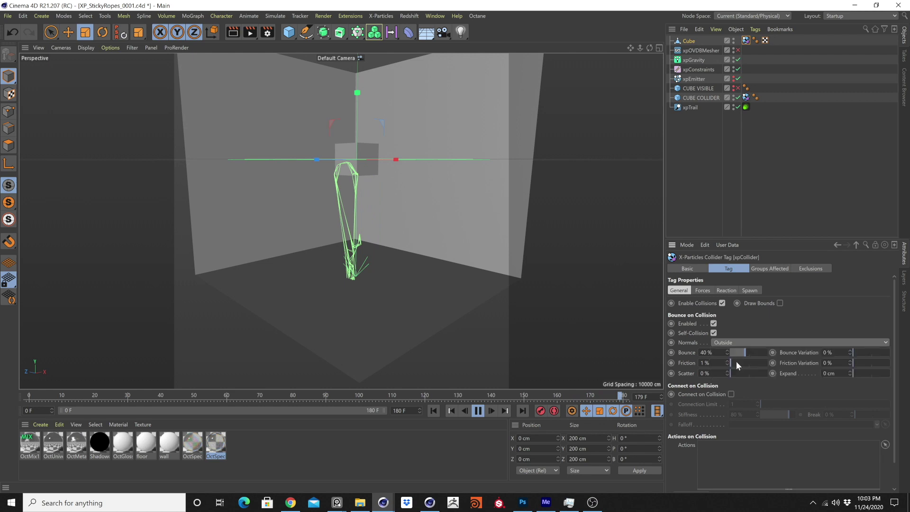
left_click_drag(745, 352, 731, 352)
left_click(478, 411)
left_click(433, 410)
left_click(478, 410)
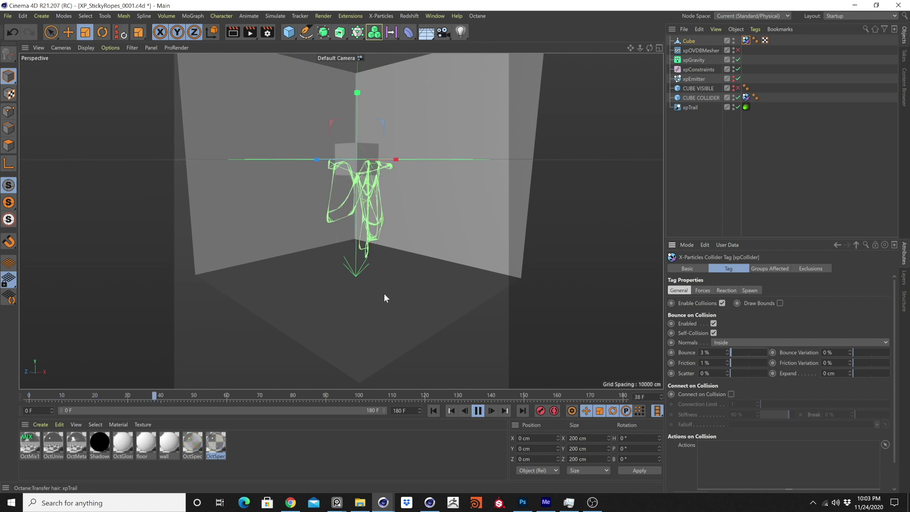
scroll(385, 294, "up", 5)
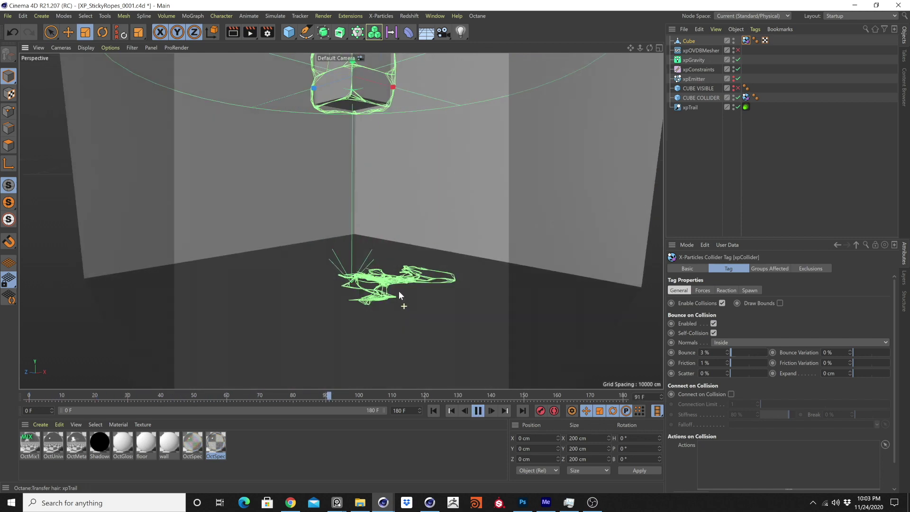
scroll(399, 291, "down", 3)
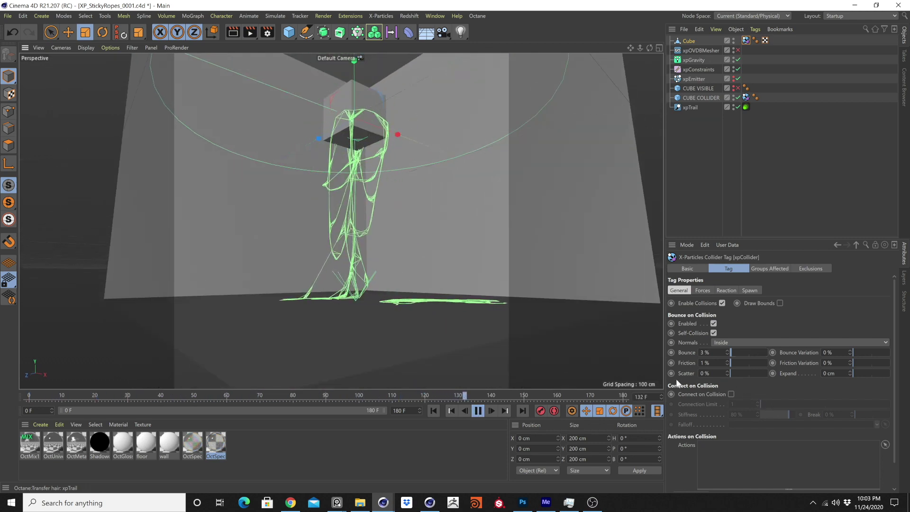
Step: Enable Connect on Collision in the room Cube's Collider tag and replay the simulation from frame 0
left_click(433, 410)
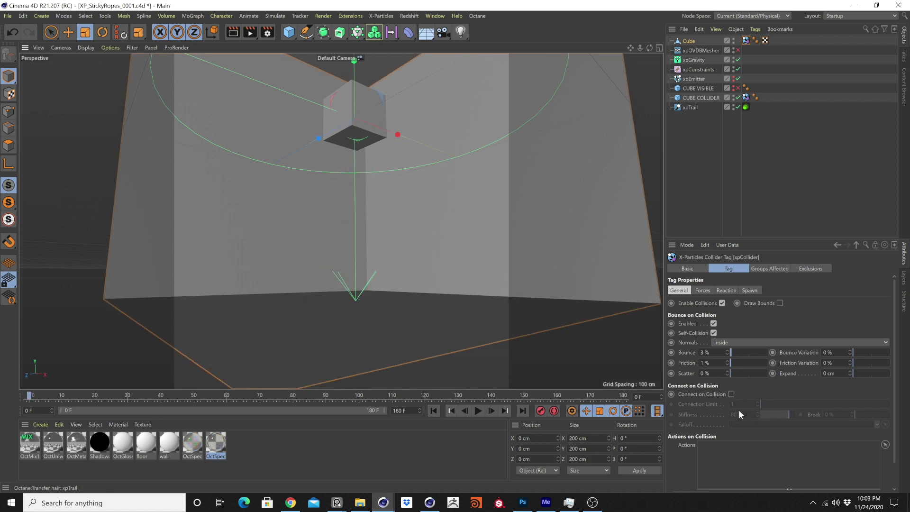
left_click_drag(338, 297, 417, 263, "alt")
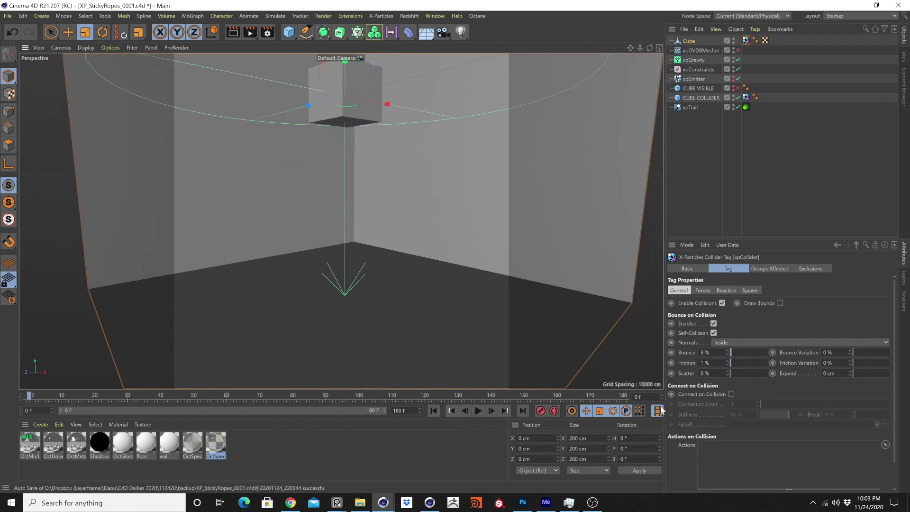
left_click(731, 393)
left_click(477, 411)
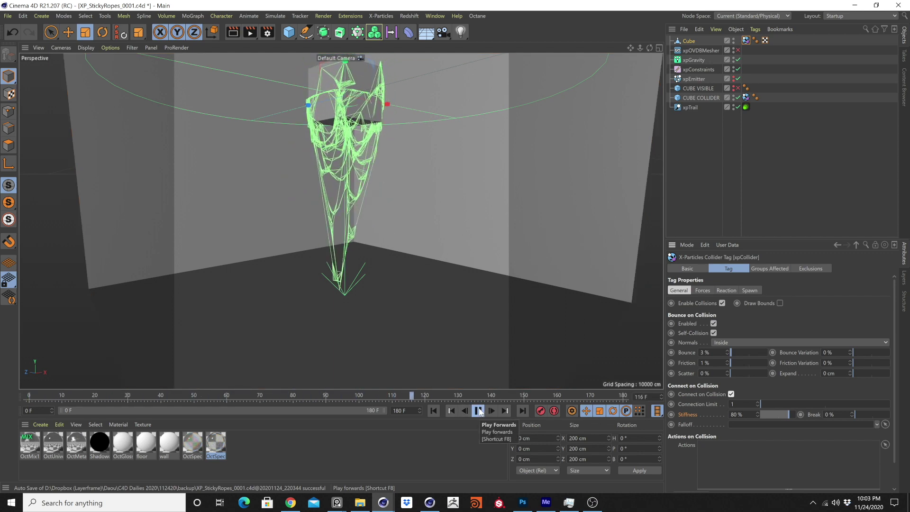
left_click_drag(389, 251, 398, 312, "alt")
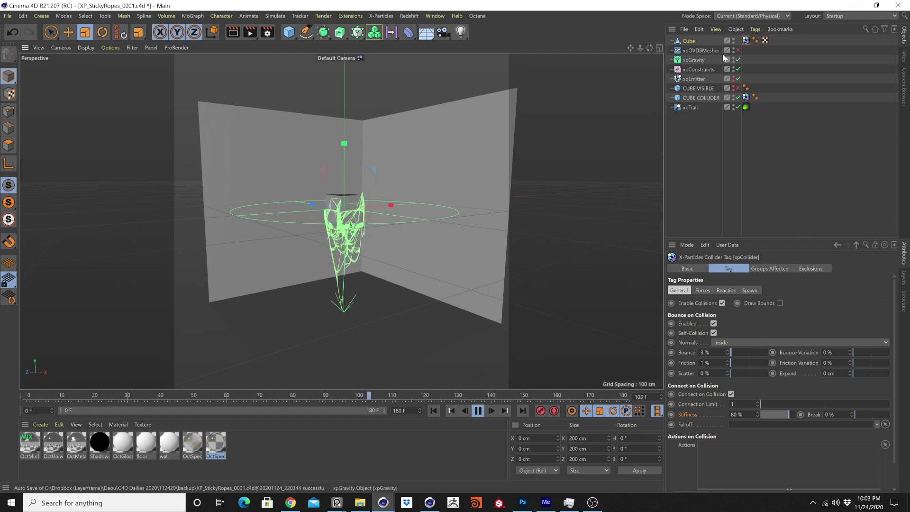
Step: Stop the simulation, return to frame 0, and activate the Move tool
left_click(695, 60)
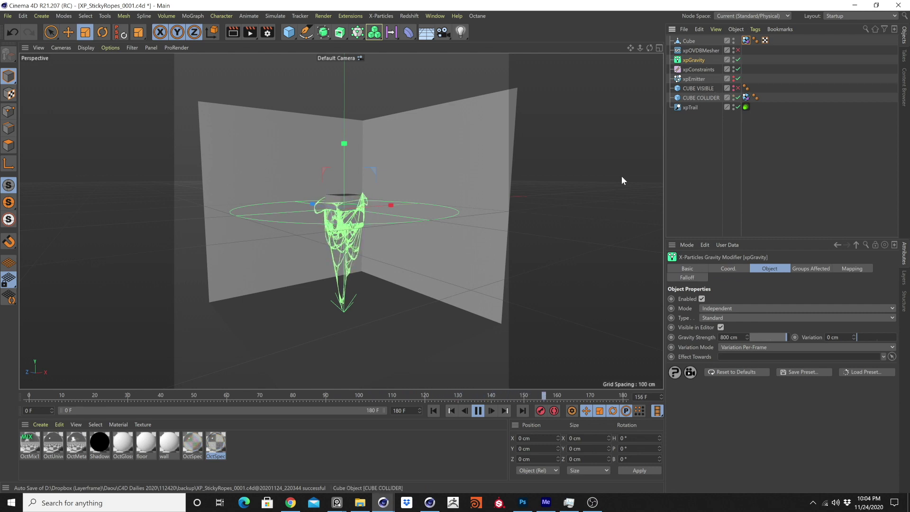
left_click(478, 411)
left_click(434, 410)
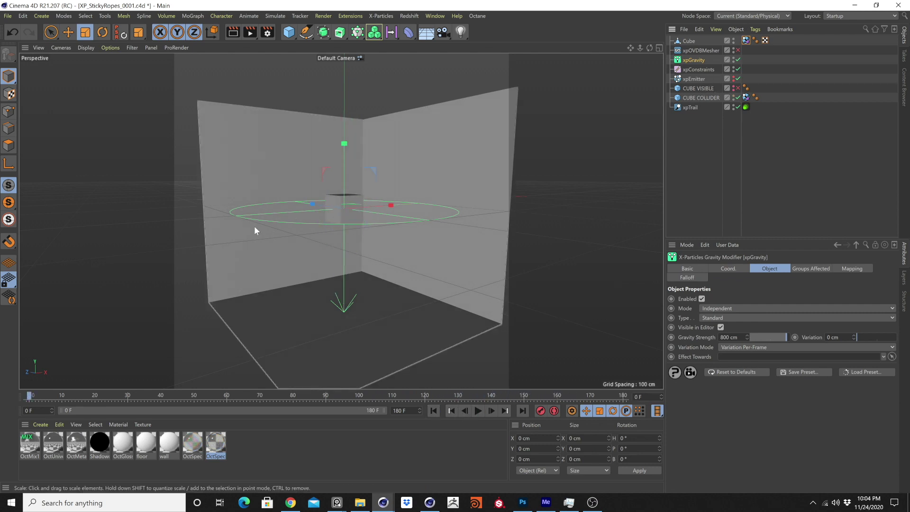
scroll(343, 223, "up", 5)
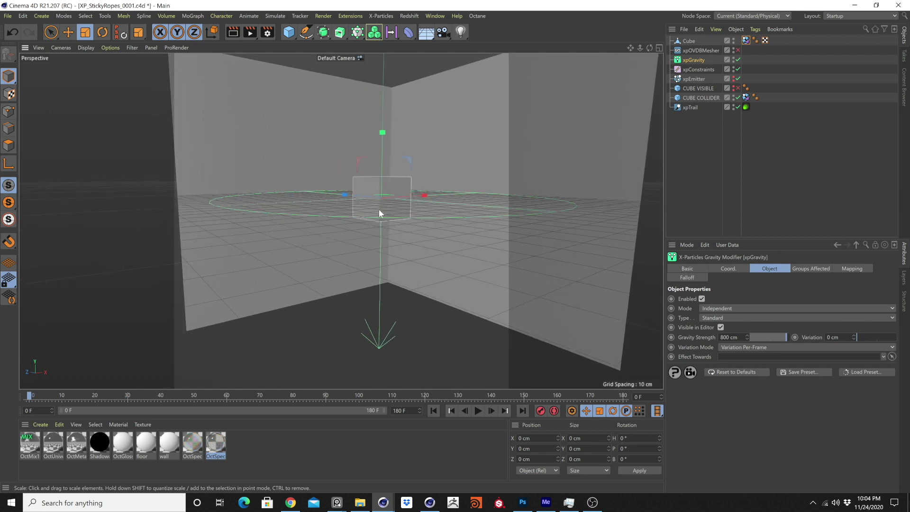
scroll(379, 209, "down", 5)
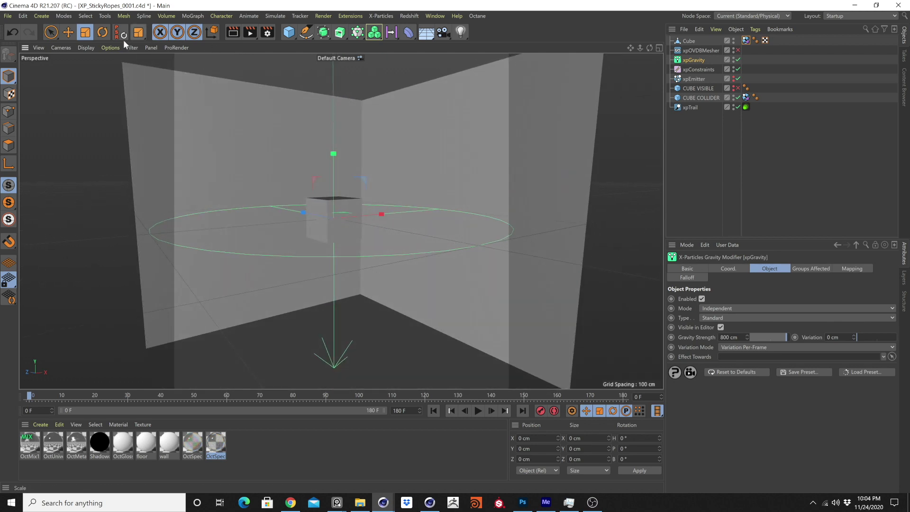
key("e")
scroll(470, 170, "up", 4)
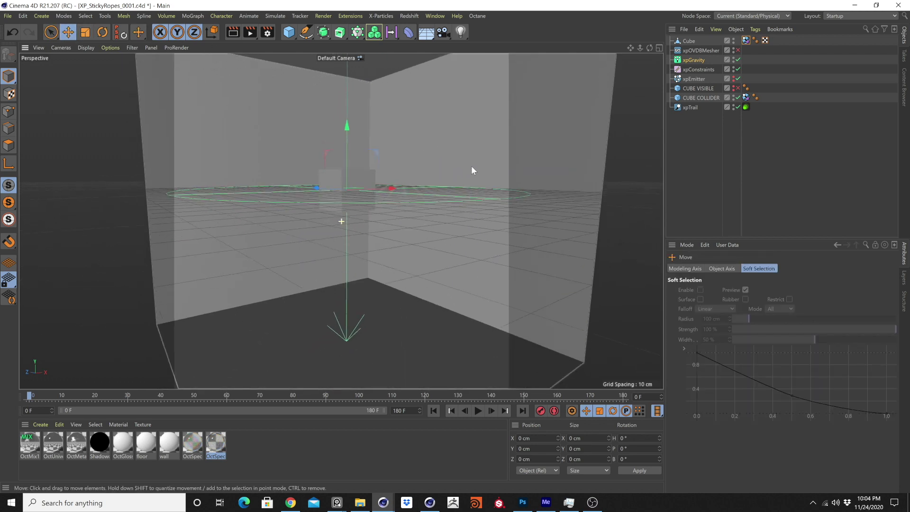
Step: Set xpEmitter's particle Speed to 206 cm and play the simulation inside the room
left_click(512, 127)
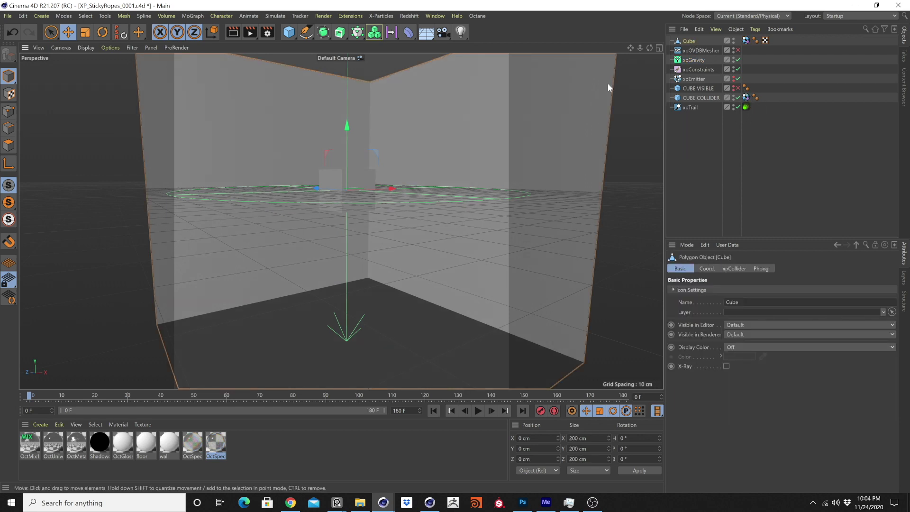
left_click(745, 40)
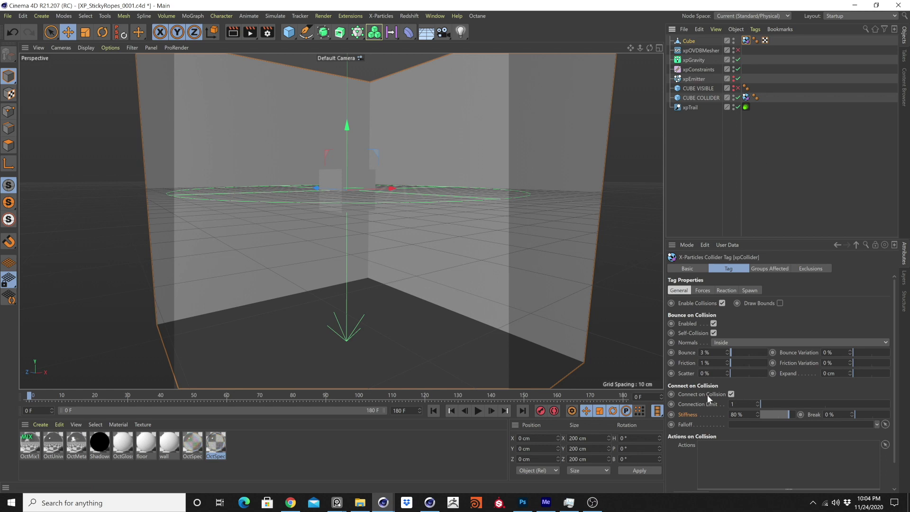
left_click(700, 78)
left_click(742, 400)
left_click(477, 410)
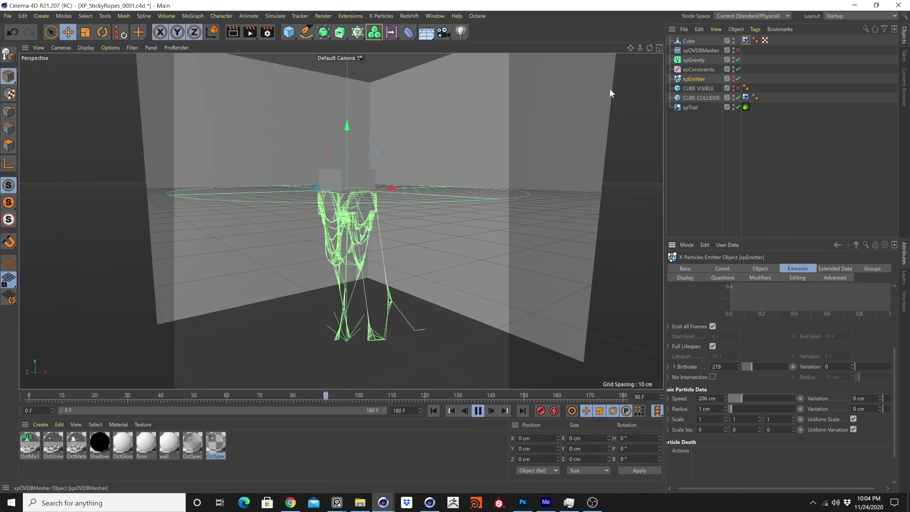
scroll(361, 307, "up", 6)
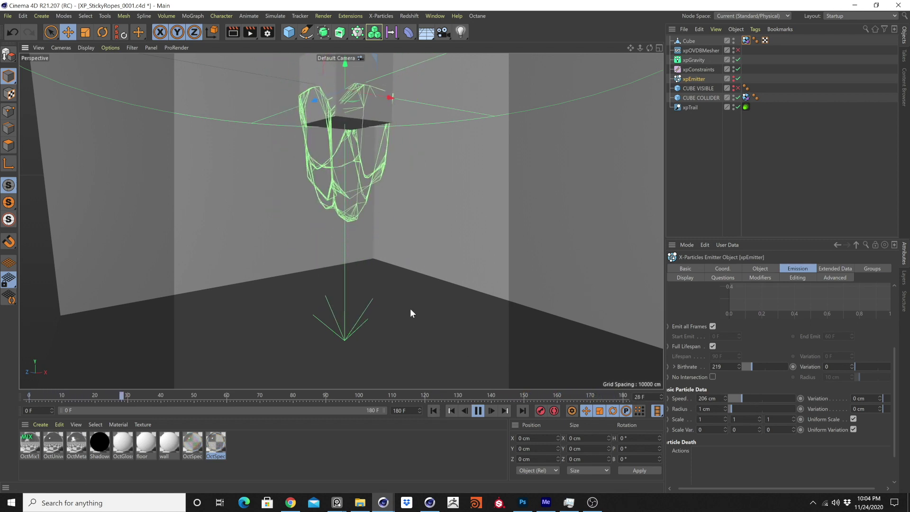
Step: Set xpEmitter's particle Speed to 0 cm and replay the simulation from frame 0
left_click(730, 399)
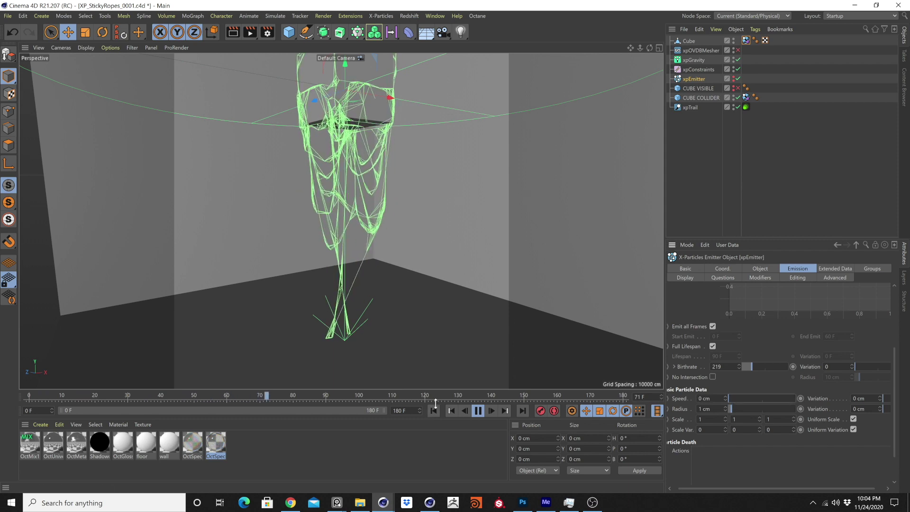
left_click(433, 411)
middle_click_drag(426, 271, 424, 288, "alt")
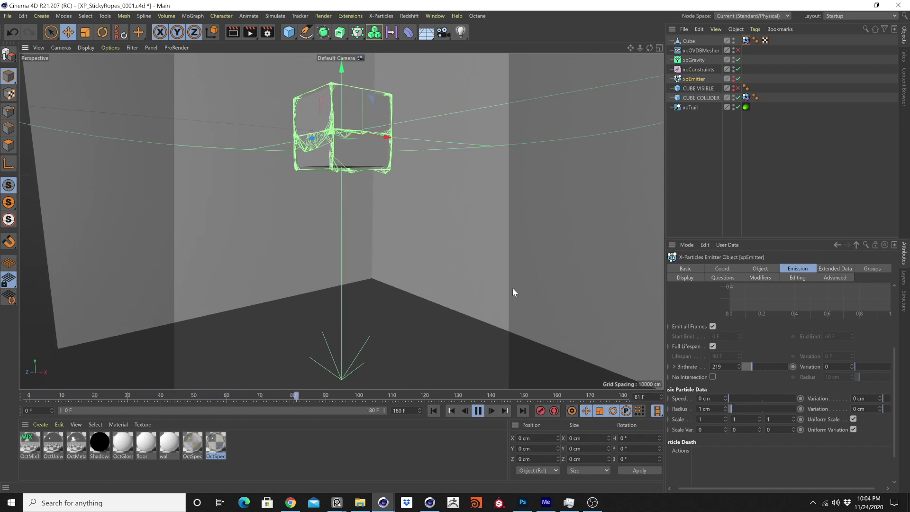
Step: Set xpEmitter's Speed to 1000 cm, replay from frame 0, and examine the ropes against the walls and floor
double_click(705, 399)
type("1000")
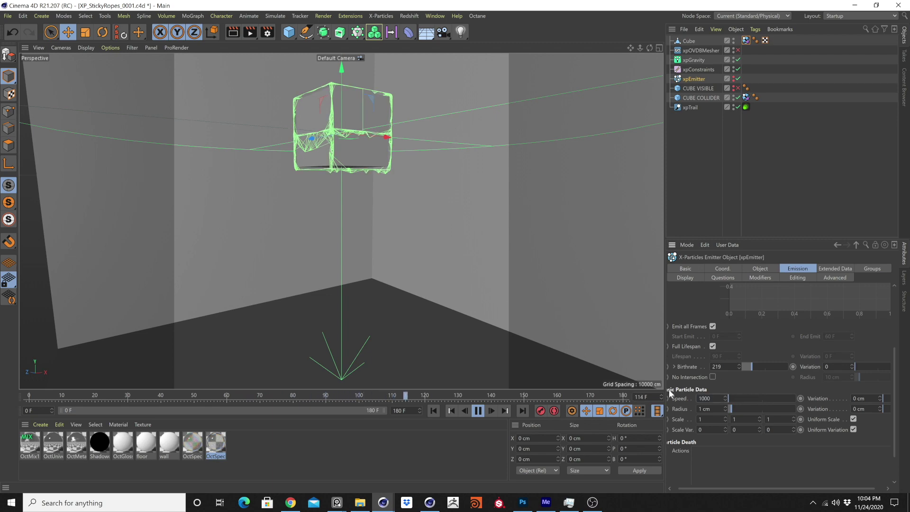
key("Return")
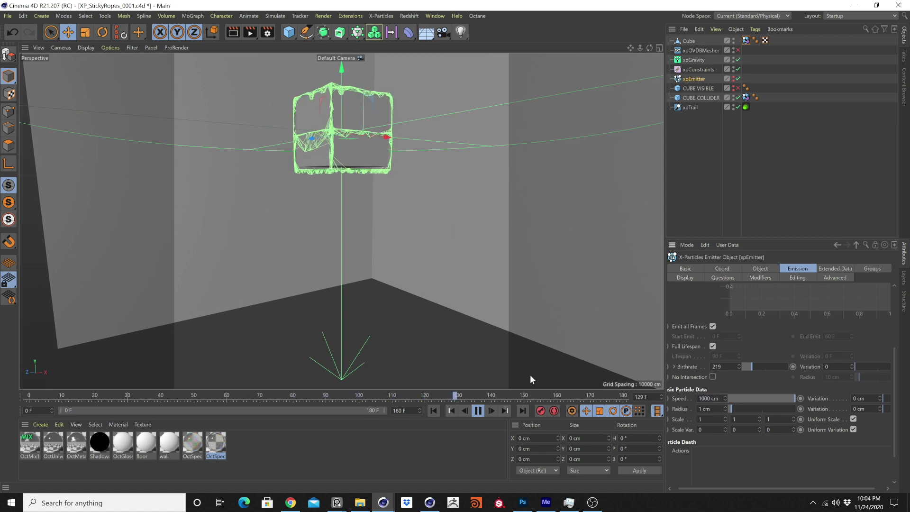
left_click(433, 410)
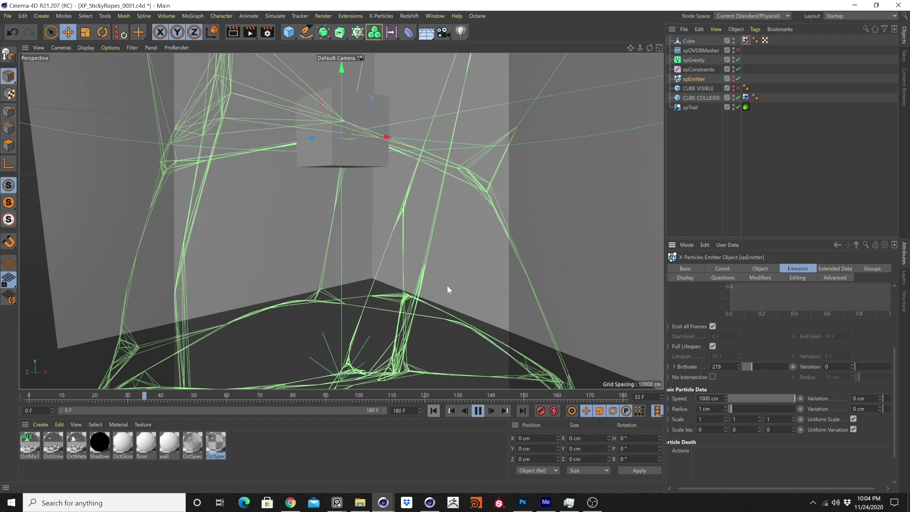
left_click(478, 411)
left_click_drag(370, 284, 408, 303, "alt")
scroll(425, 348, "down", 5)
left_click(433, 411)
left_click(478, 410)
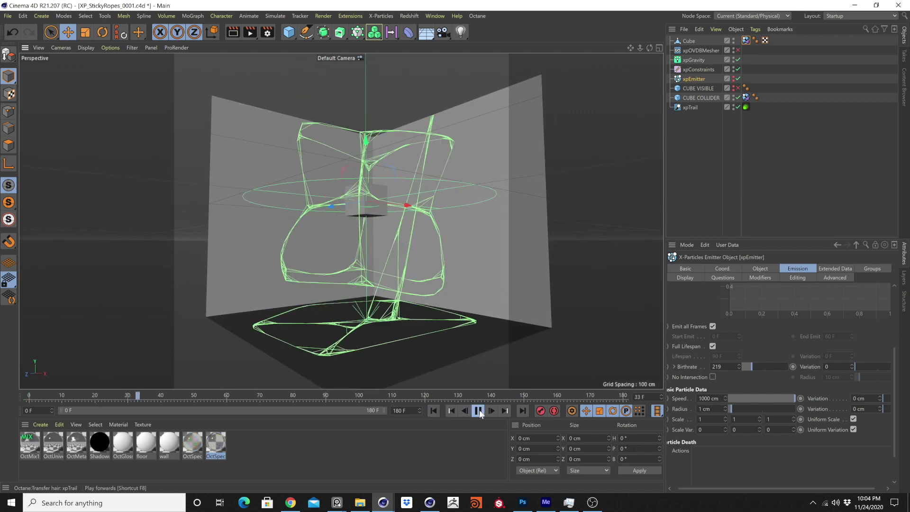
left_click_drag(391, 283, 459, 335, "alt")
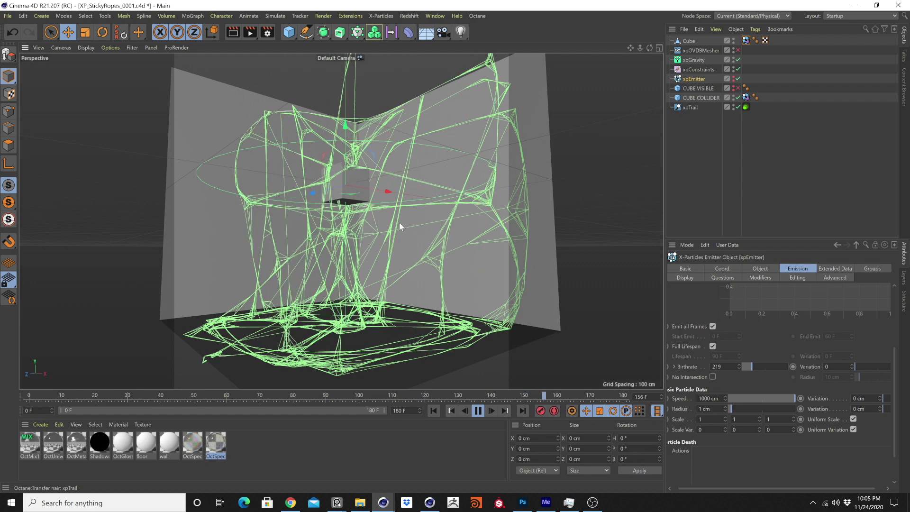
left_click_drag(399, 223, 401, 238, "alt")
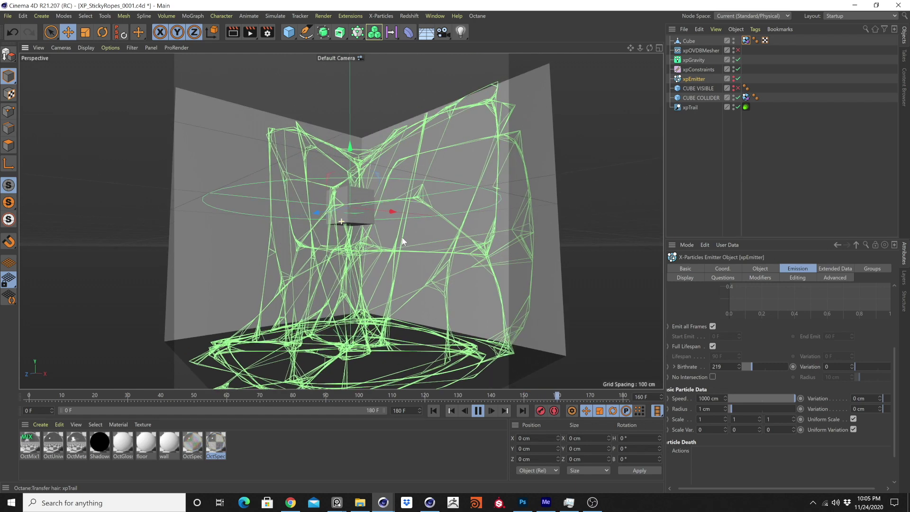
Step: Set the Break value of xpConstraints' distance connections to 500 % and examine the replayed simulation from several angles
left_click(698, 69)
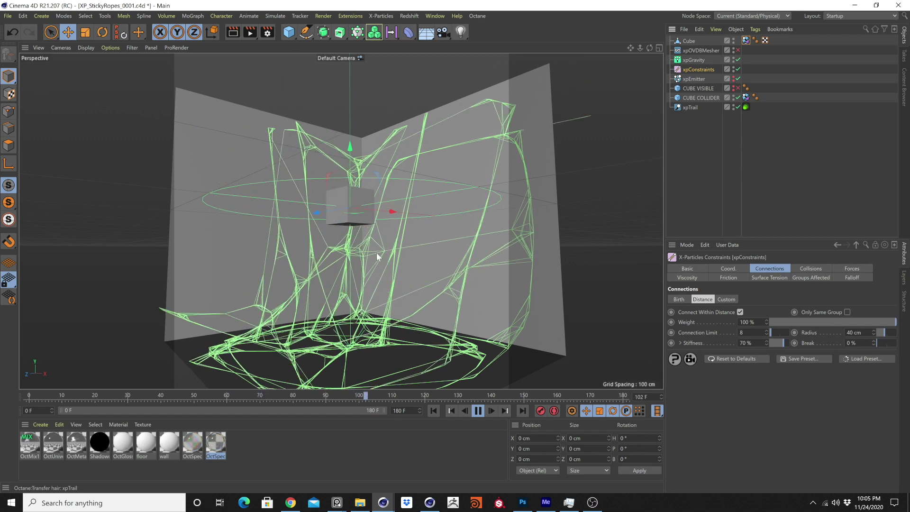
double_click(859, 343)
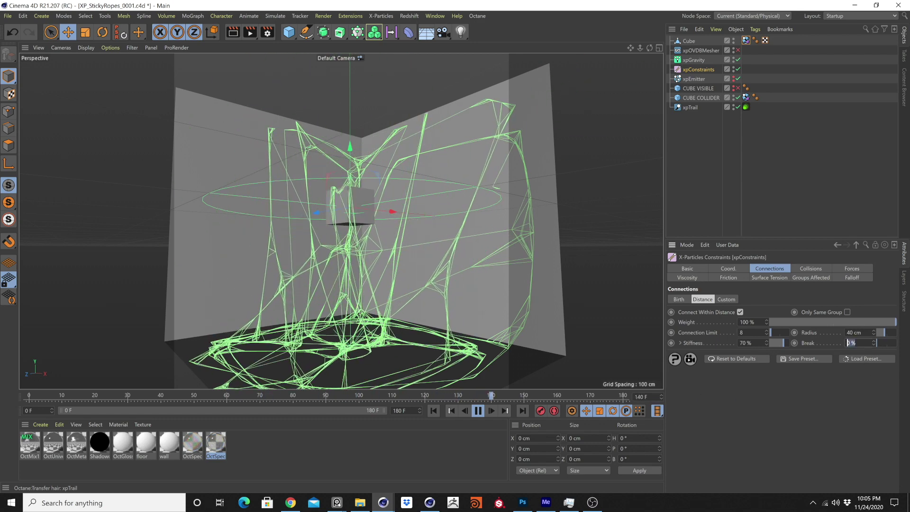
type("500")
key("Return")
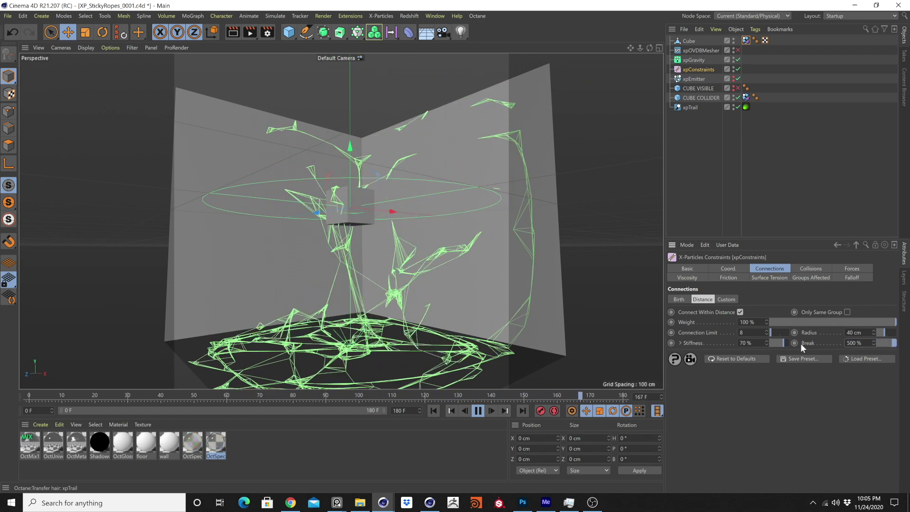
left_click(433, 411)
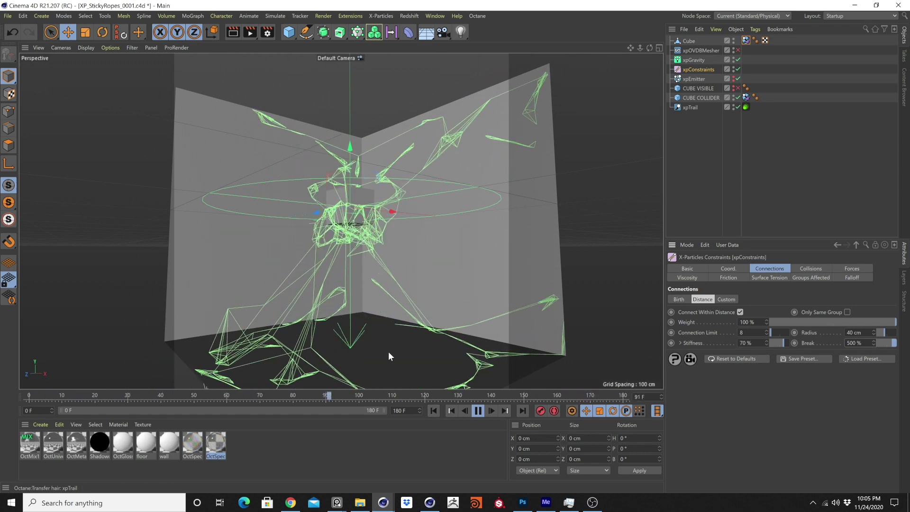
mouse_move(378, 301)
left_mouse_down("alt")
mouse_move(387, 277)
mouse_move(423, 287)
mouse_move(342, 311)
mouse_move(385, 300)
mouse_move(400, 264)
mouse_move(381, 290)
left_mouse_up("alt")
scroll(370, 292, "up", 5)
scroll(375, 218, "down", 2)
left_click_drag(379, 222, 398, 247, "alt")
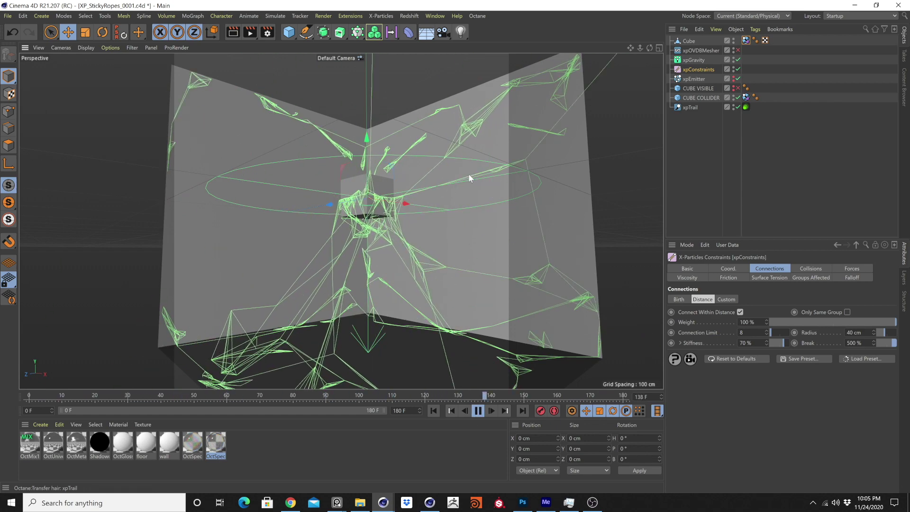
left_click(478, 410)
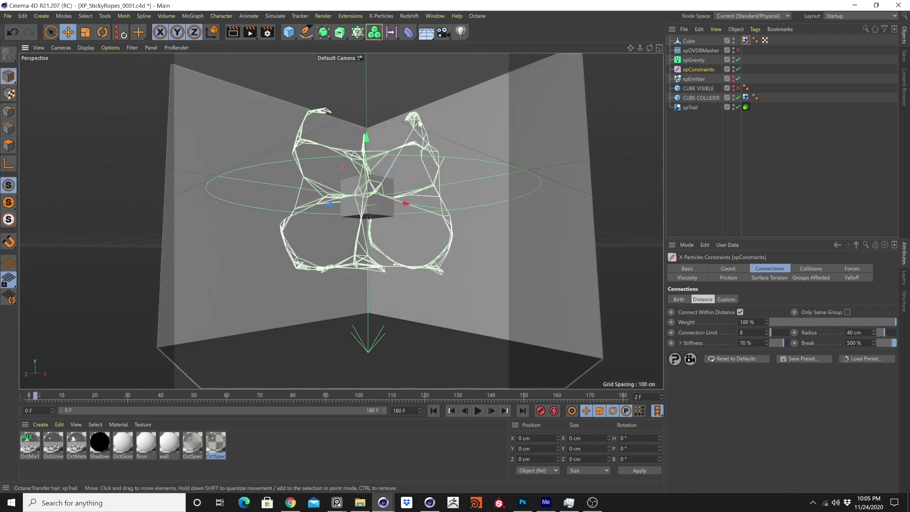
Step: Set xpEmitter's Birthrate to 1000, replay the simulation, and return to frame 0
left_click(693, 78)
double_click(723, 357)
type("1000")
key("Return")
left_click(443, 410)
key("F8")
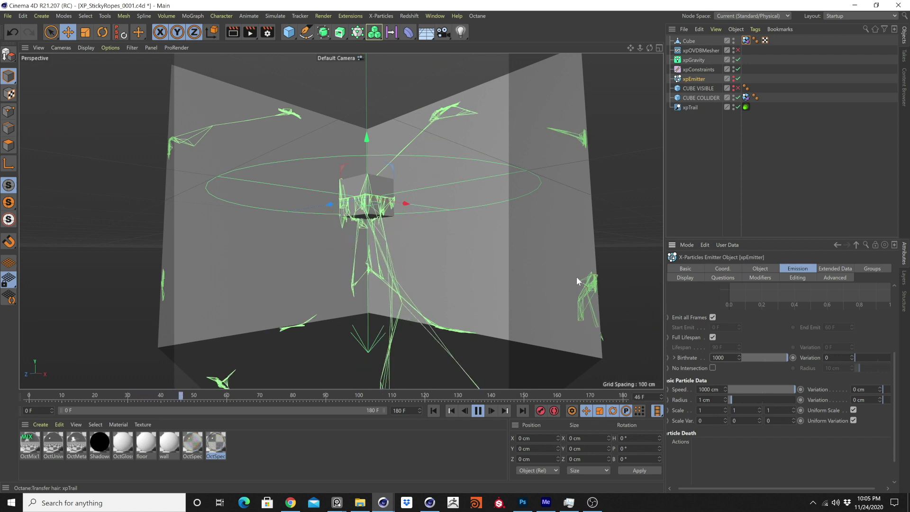
left_click(478, 410)
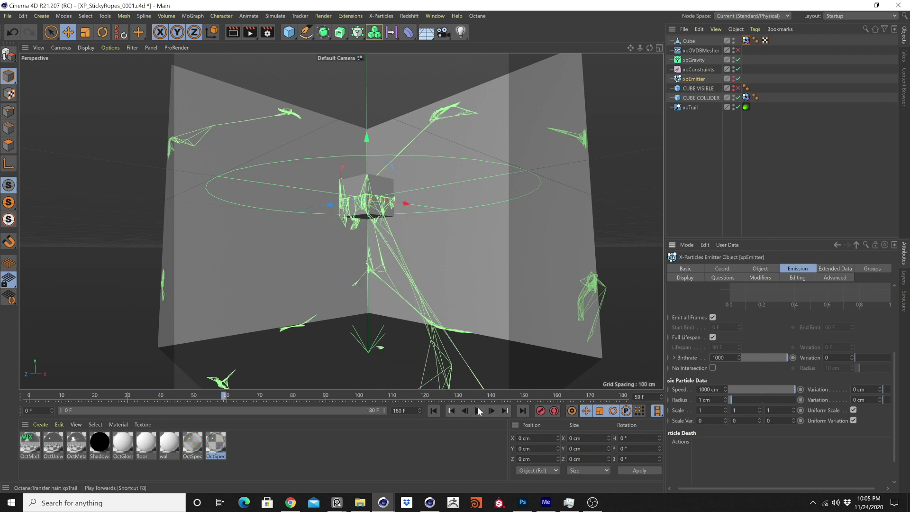
left_click(433, 410)
Step: Lower CUBE COLLIDER to about Y -36 cm and shift the room Cube to about X -24 cm, Z -25 cm
left_click(371, 189)
left_click_drag(365, 160, 408, 305)
left_click(365, 286)
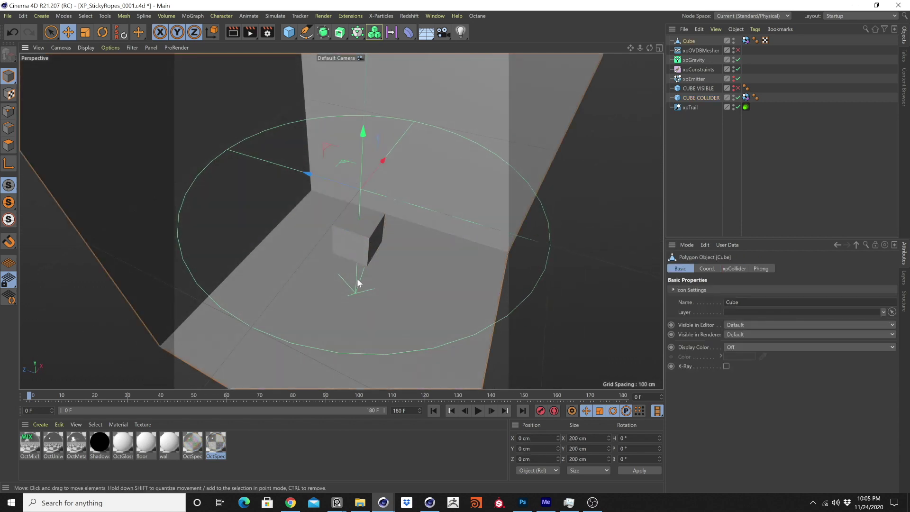
left_click_drag(314, 185, 398, 209)
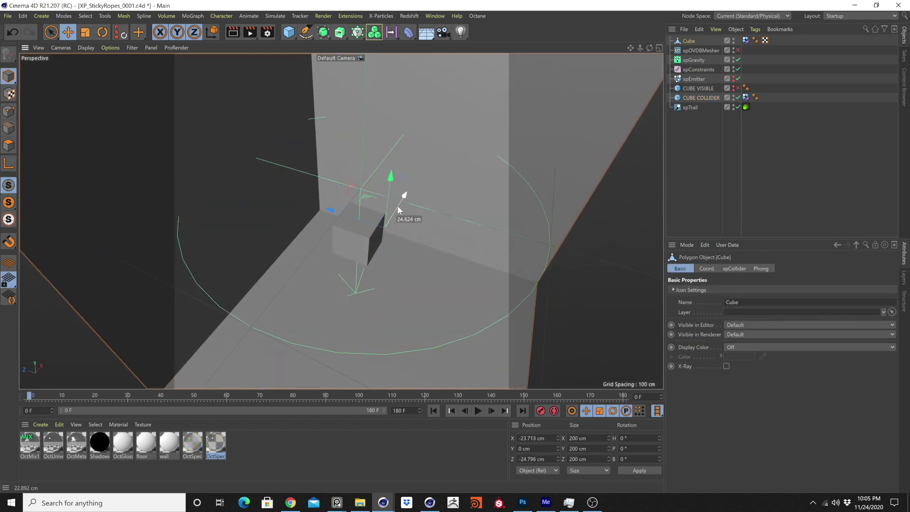
Step: Group CUBE COLLIDER under a null and keyframe the null's heading rotation from 0° at frame 0 to 360° at frame 179
left_click(370, 237)
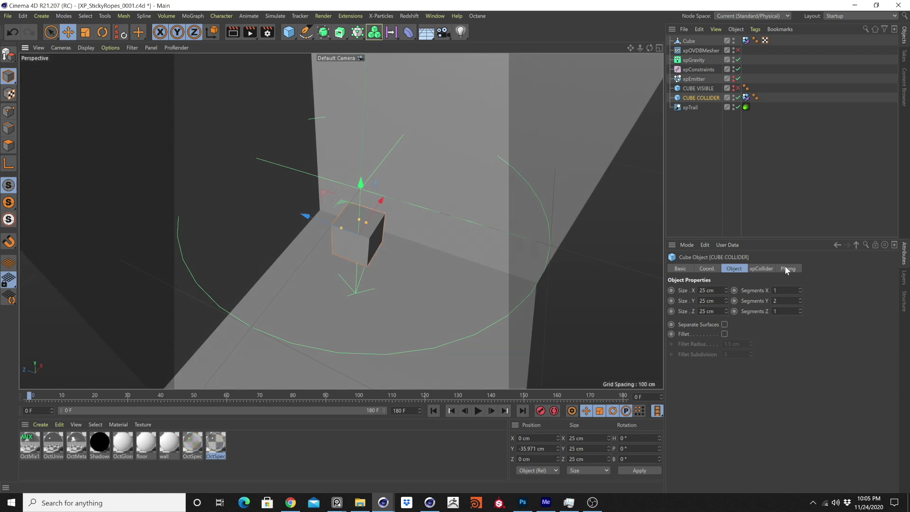
key("alt+g")
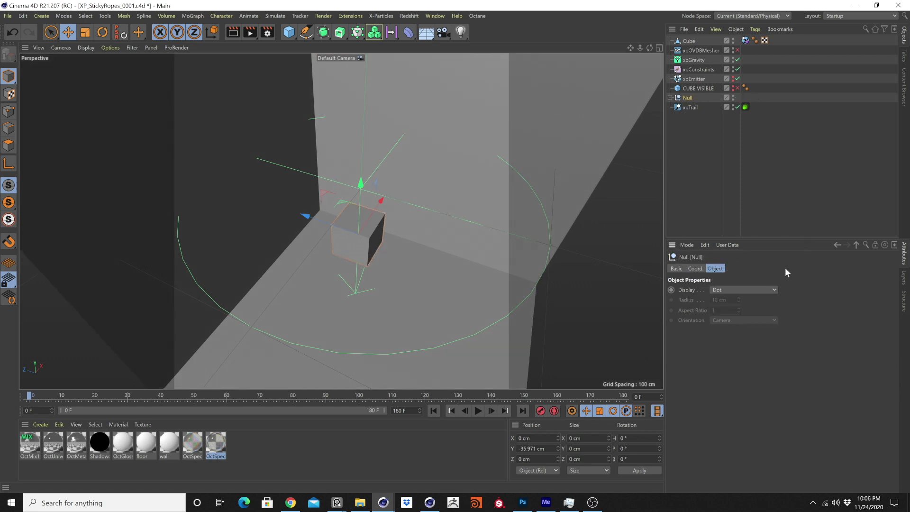
left_click(695, 268)
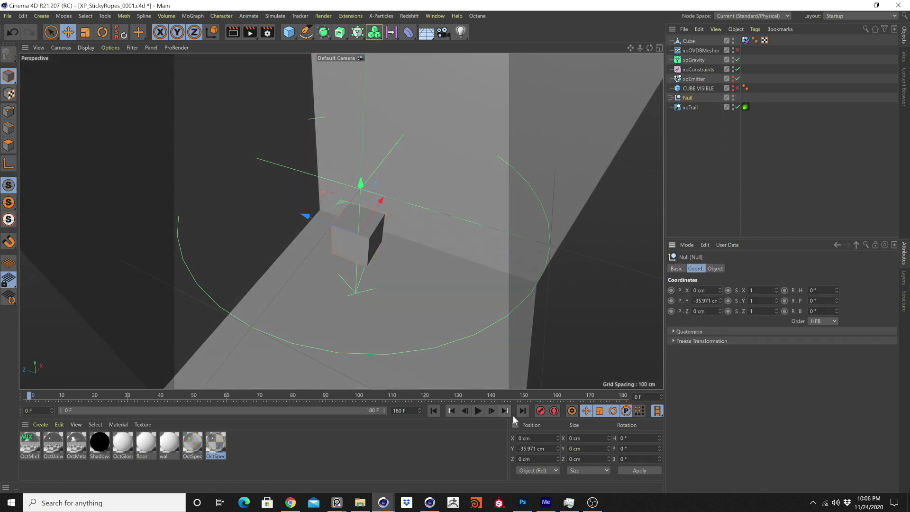
left_click(783, 290, "ctrl")
left_click_drag(28, 400, 507, 400)
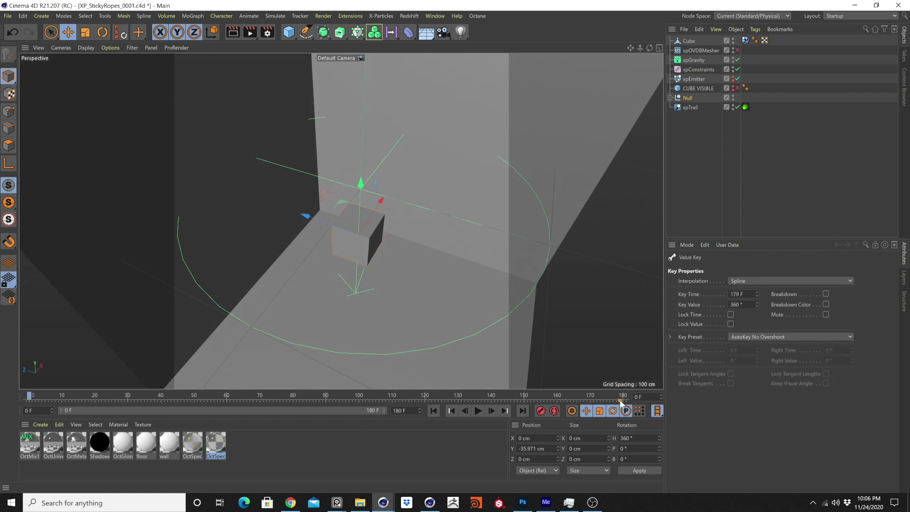
Step: Move the null's ending heading key to frame 180, set both heading keys to linear interpolation, and save the scene
left_click(693, 97)
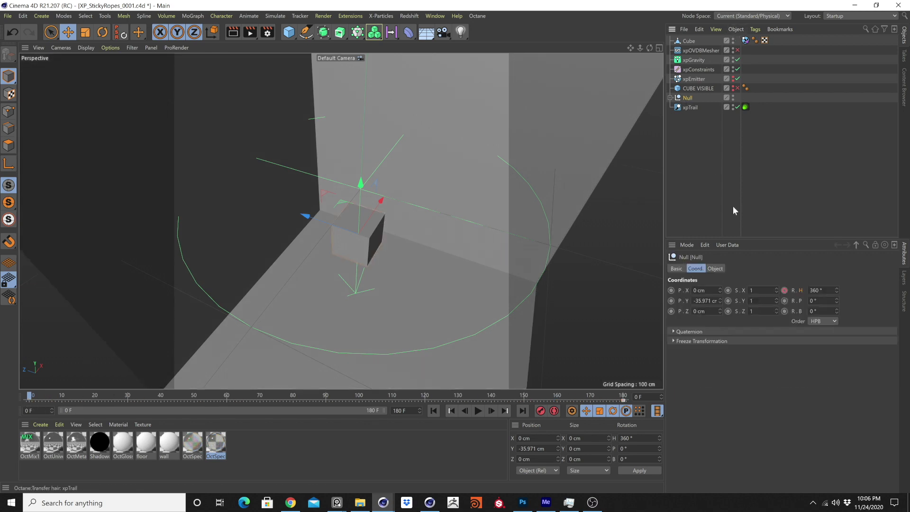
left_click(816, 290)
left_click(784, 290)
right_click(623, 402)
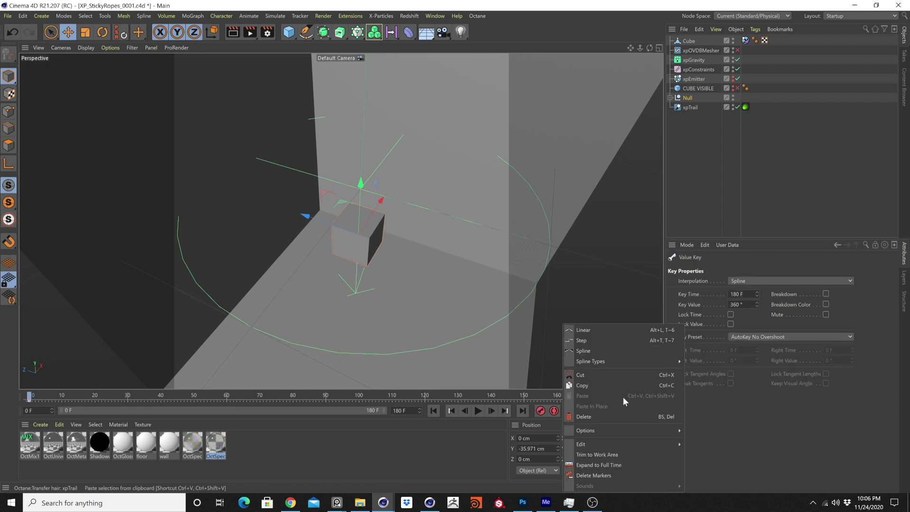
left_click(590, 329)
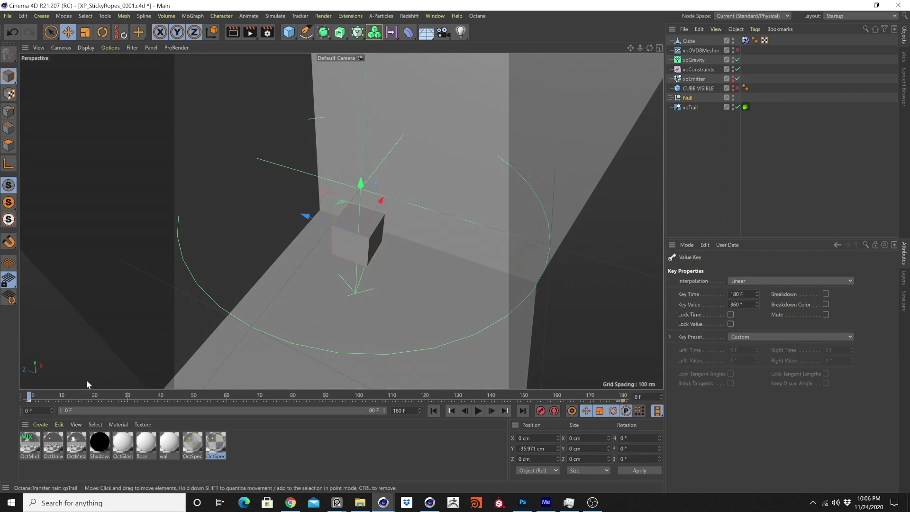
right_click(29, 399)
left_click(47, 328)
key("ctrl+s")
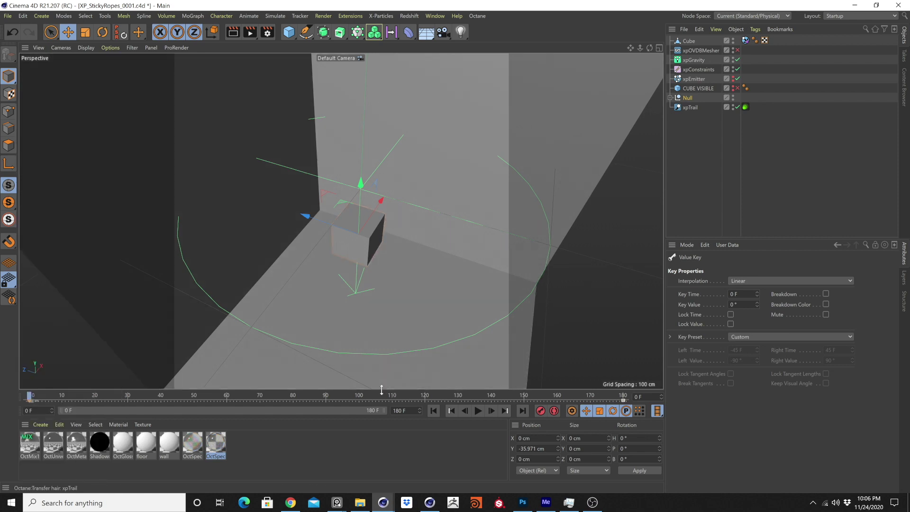
Step: Play the simulation with the rotating cube collider and examine how the ropes stretch from several angles
left_click(477, 410)
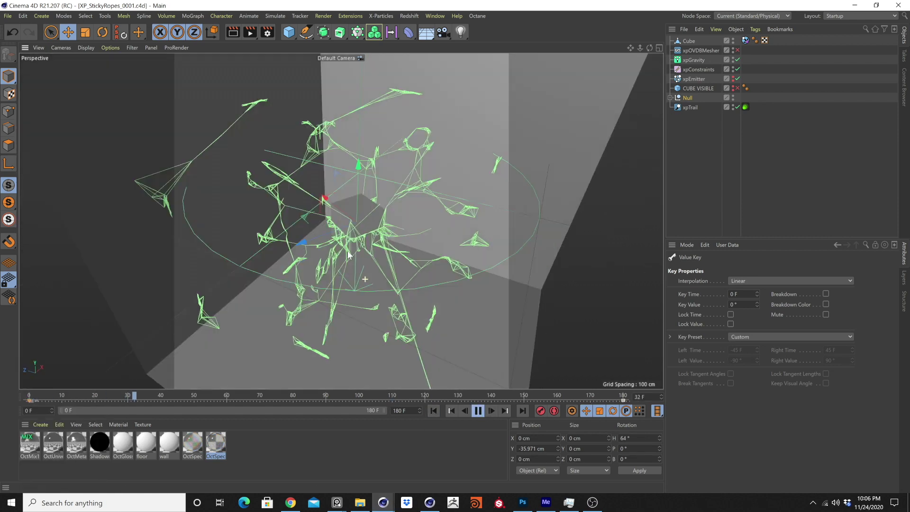
left_click_drag(348, 254, 332, 209, "alt")
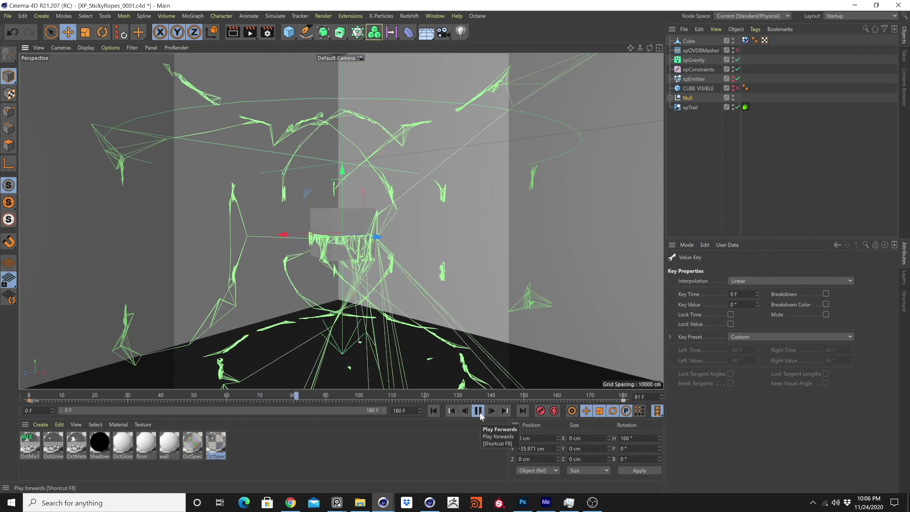
left_click(478, 411)
mouse_move(341, 256)
left_mouse_down("alt")
mouse_move(428, 249)
mouse_move(406, 209)
mouse_move(274, 260)
mouse_move(331, 259)
left_mouse_up("alt")
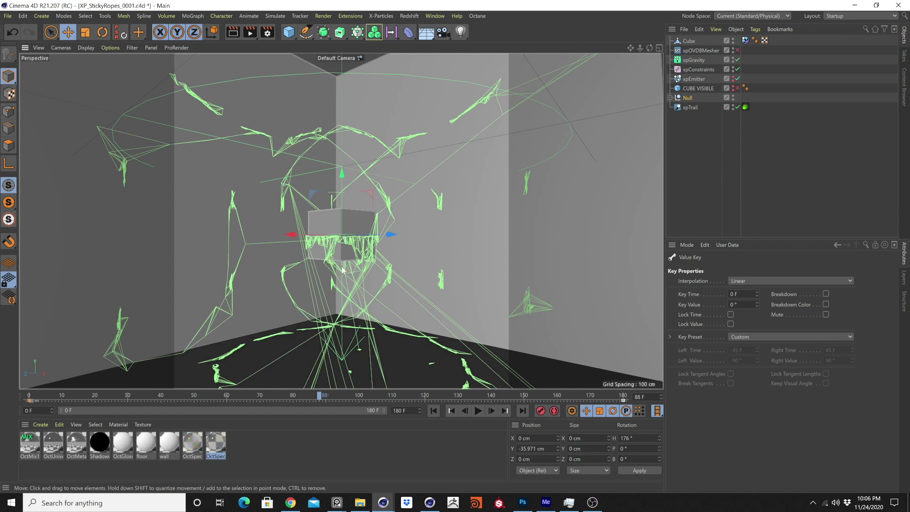
scroll(340, 299, "down", 3)
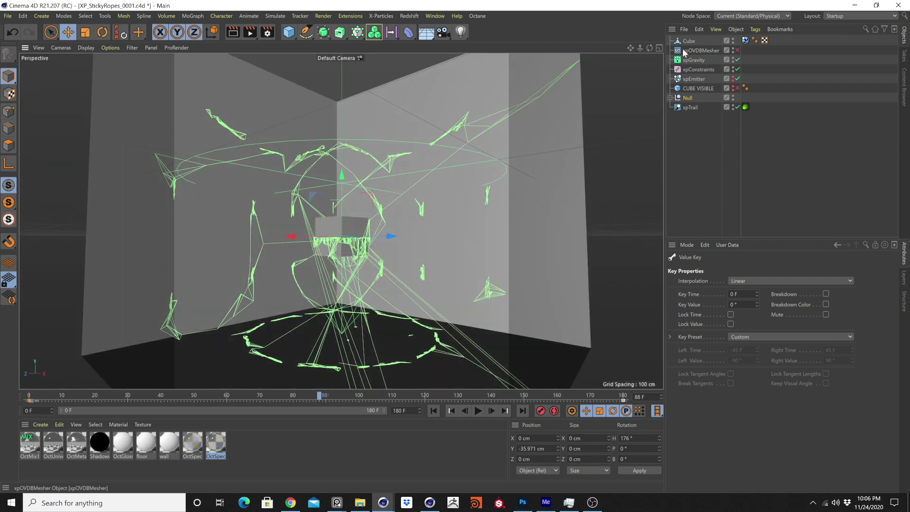
Step: Subdivide all polygons of the room Cube seven times
left_click(192, 176)
key("Return")
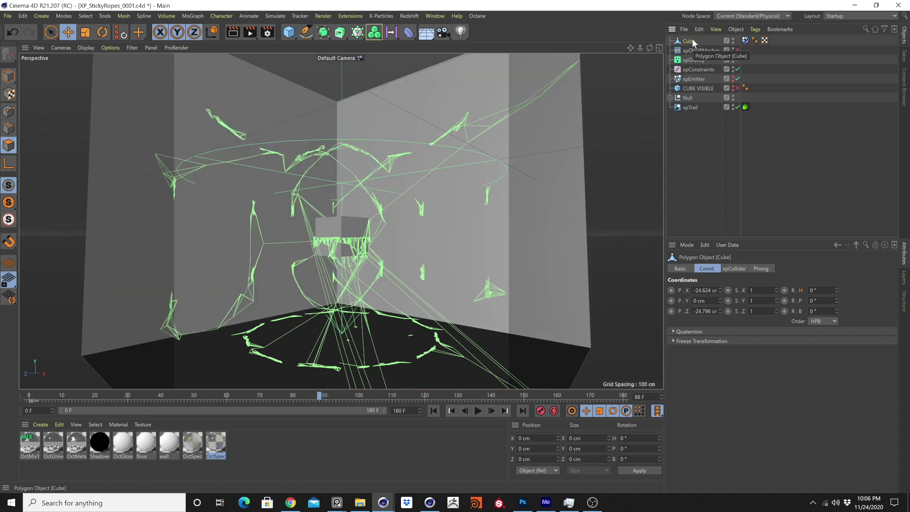
left_click(527, 155)
key("ctrl+a")
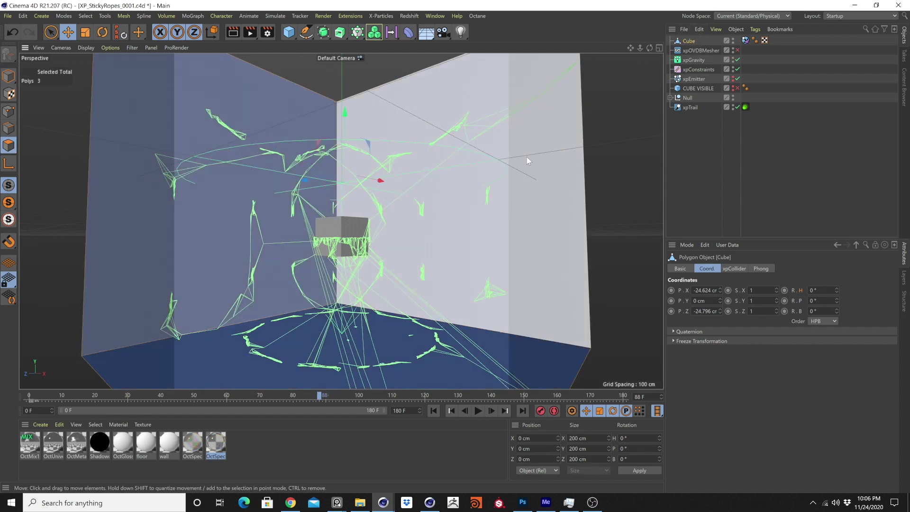
key("u")
key("s")
key("u")
key("s")
key("u")
key("s")
key("u")
key("s")
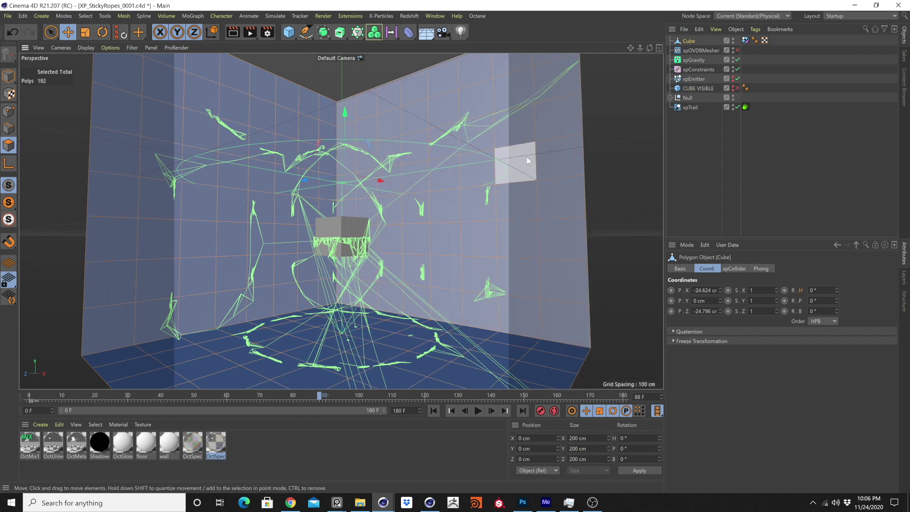
key("u")
key("s")
key("u")
key("s")
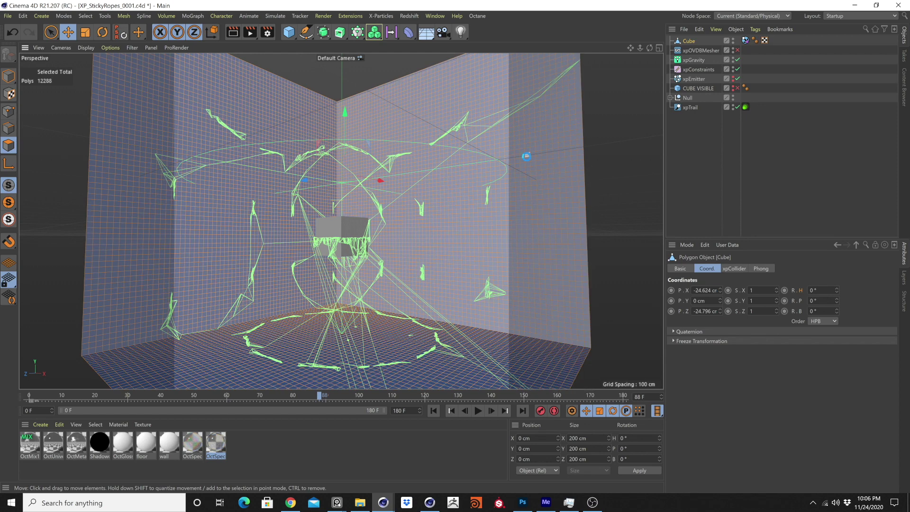
key("u")
key("s")
left_click(9, 77)
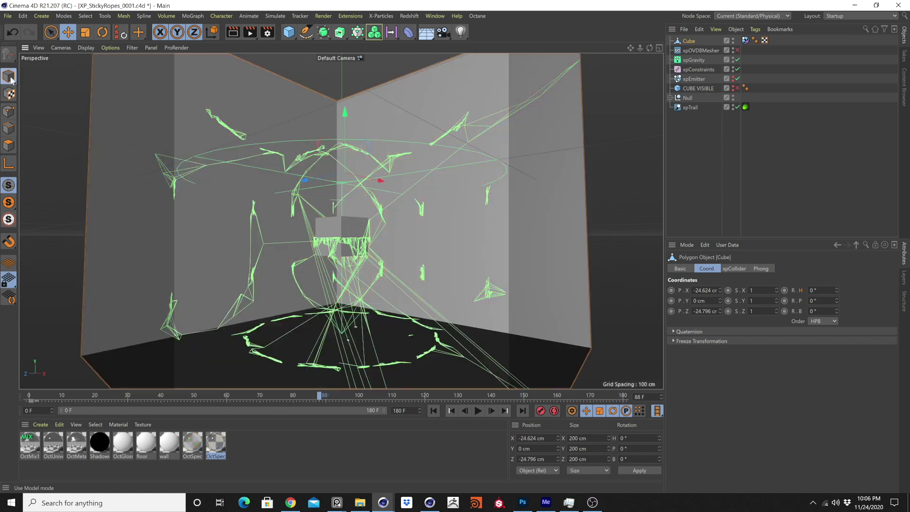
Step: Create a vertex map on the room Cube by setting a vertex weight for all its selected polygons
left_click(9, 145)
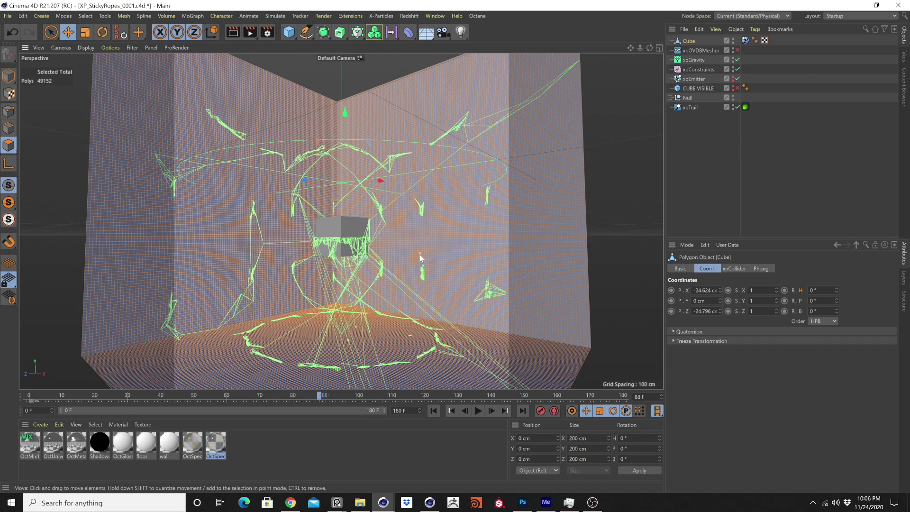
left_click(71, 16)
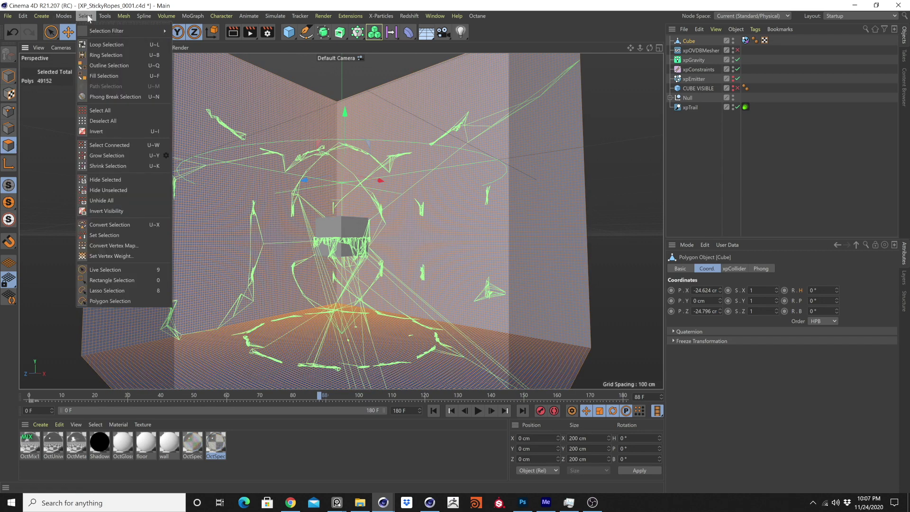
left_click(120, 255)
left_click(115, 271)
left_click(8, 77)
left_click(68, 32)
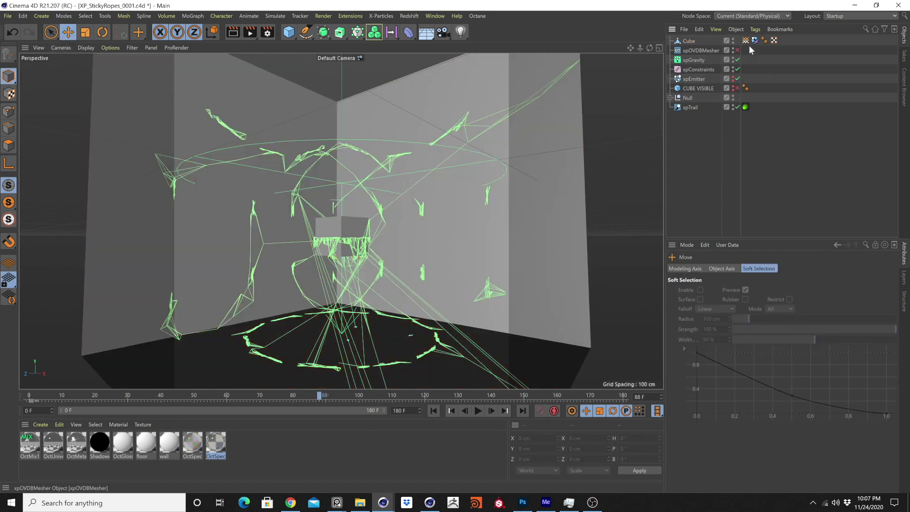
Step: Enable Use Fields on the vertex map and replace its Freeze layer with an xpParticlesFalloff linked to xpEmitter
left_click(745, 41)
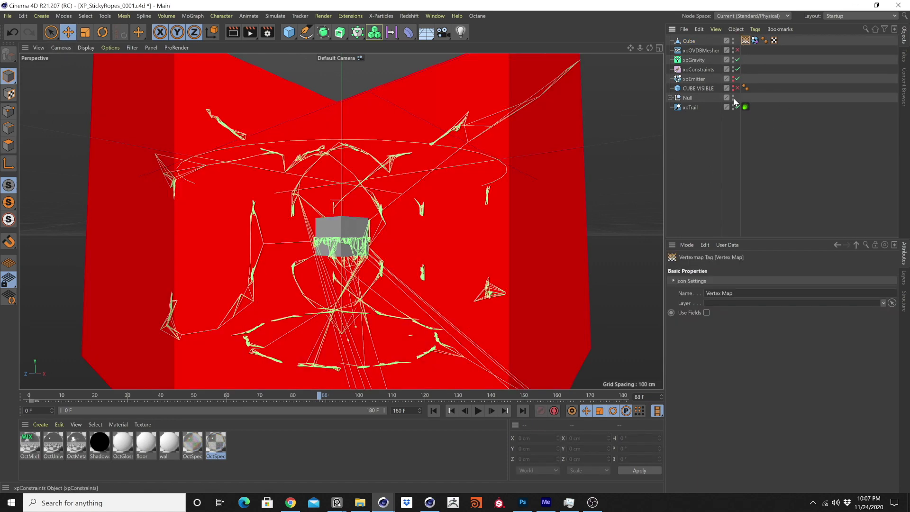
left_click(707, 313)
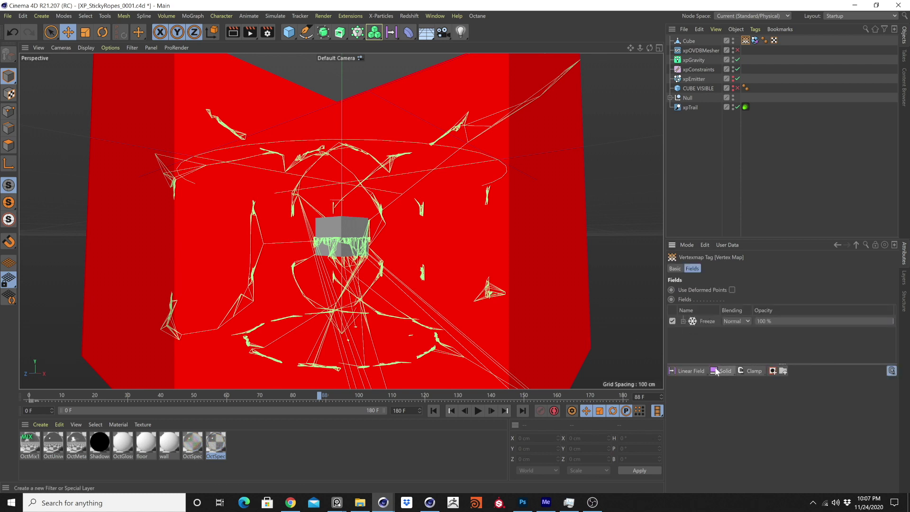
left_click(707, 321)
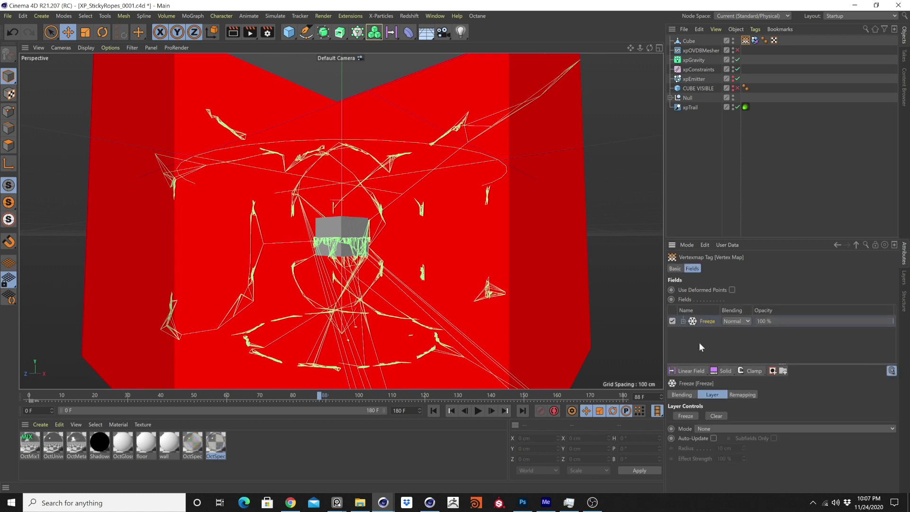
key("Delete")
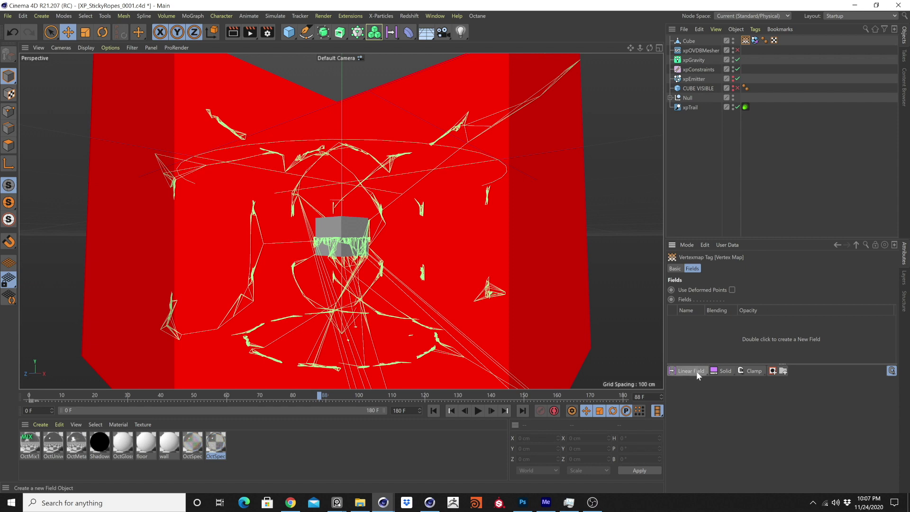
left_click(698, 371)
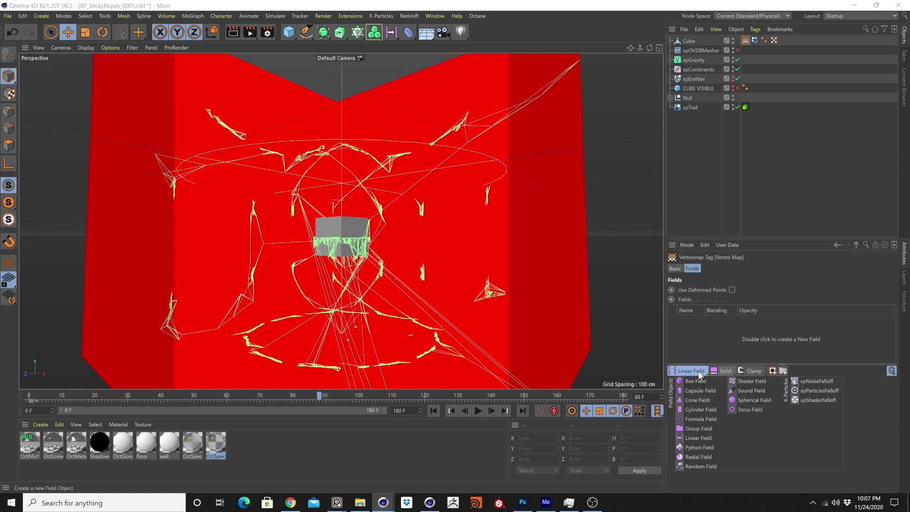
left_click(811, 393)
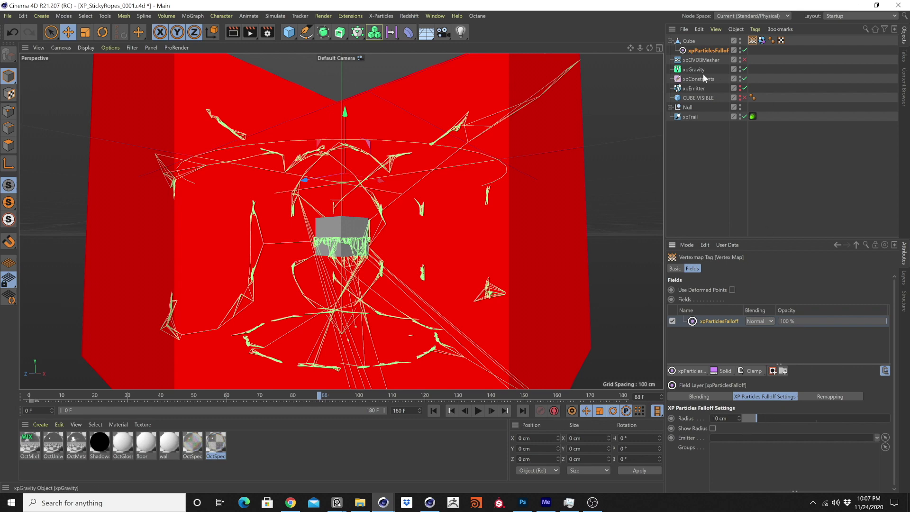
left_click_drag(695, 90, 740, 437)
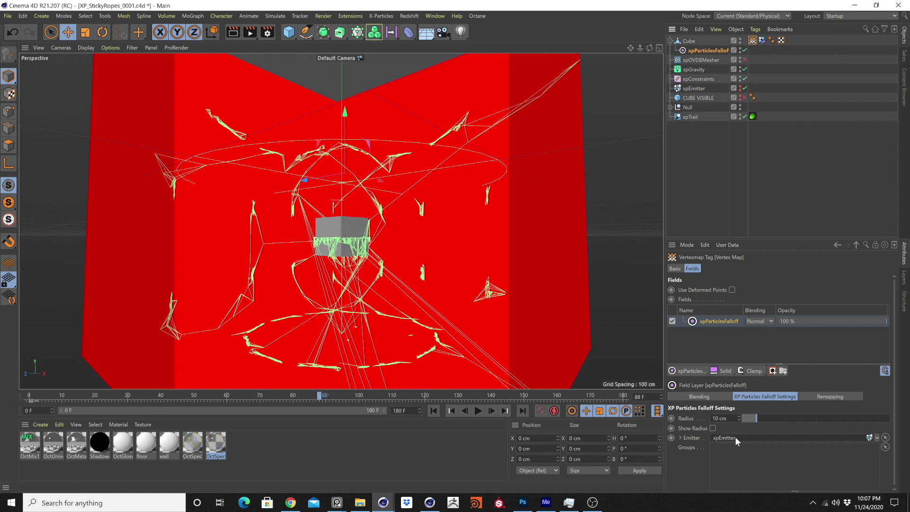
Step: Replay the simulation from frame 0 and examine how particle contact affects the vertex map on the room walls
left_click_drag(295, 209, 457, 289, "alt")
left_click(433, 411)
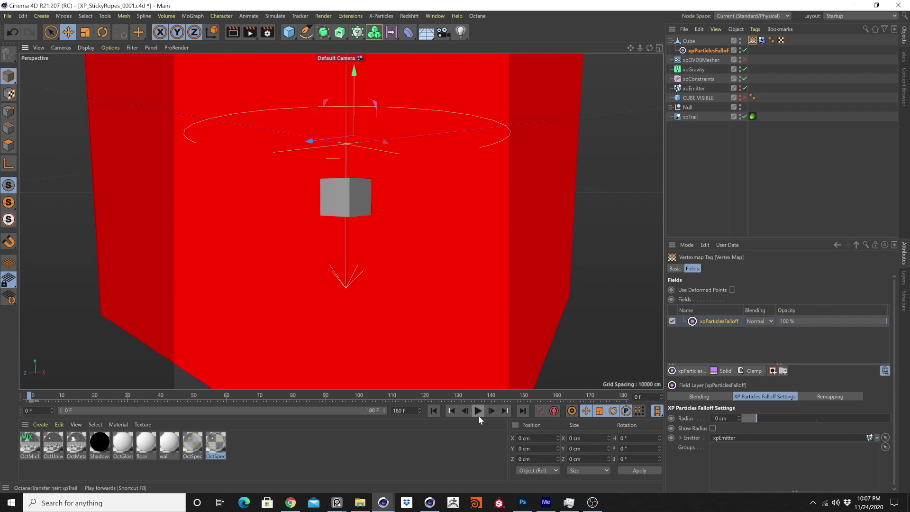
left_click(478, 411)
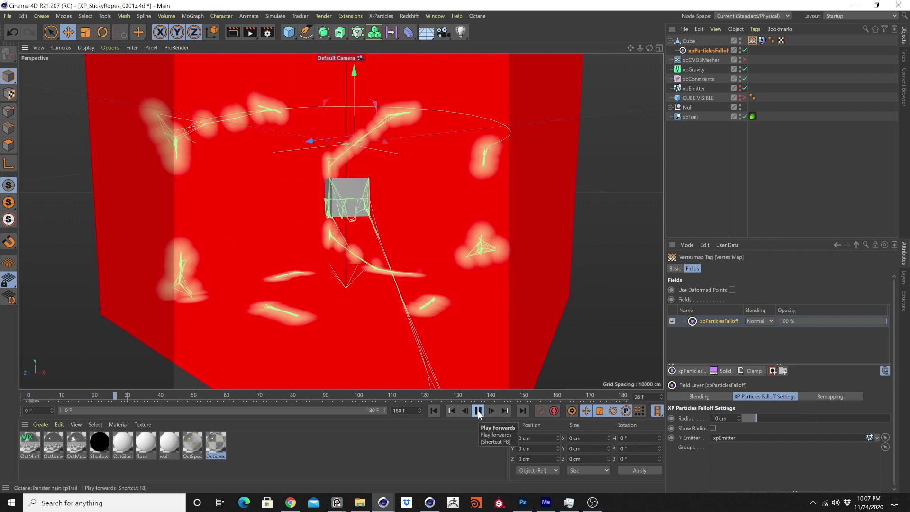
left_click(477, 411)
left_click_drag(417, 303, 358, 225, "alt")
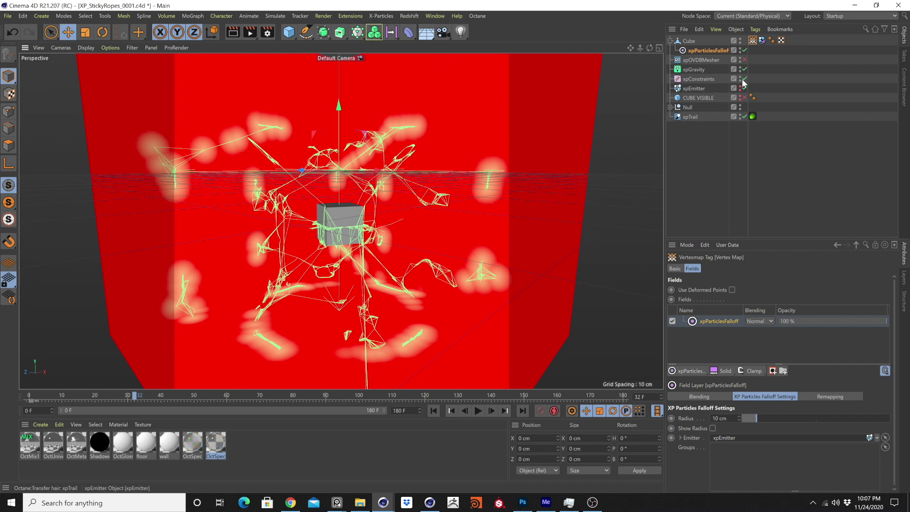
Step: Enable spawning on the room Cube's collider, add a spawning emitter, and set its particle Radius to 2 cm and Speed to 80 cm
left_click(762, 41)
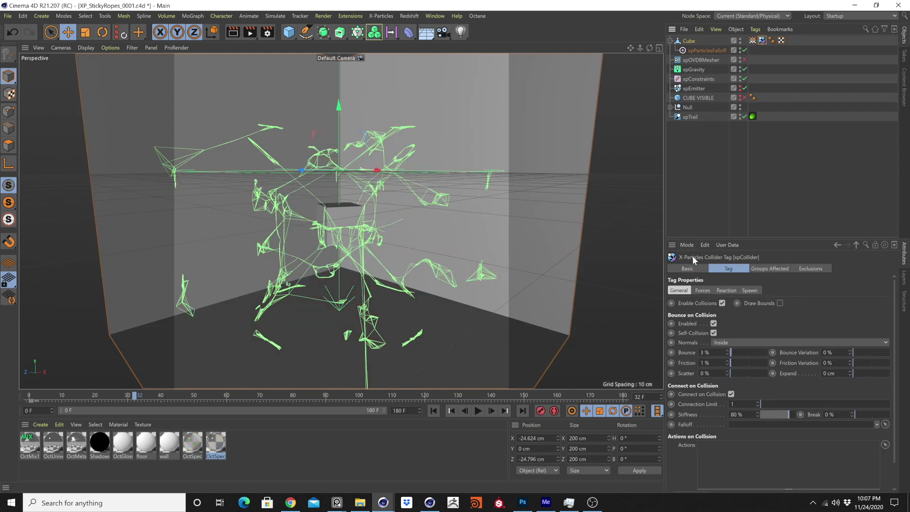
left_click(728, 290)
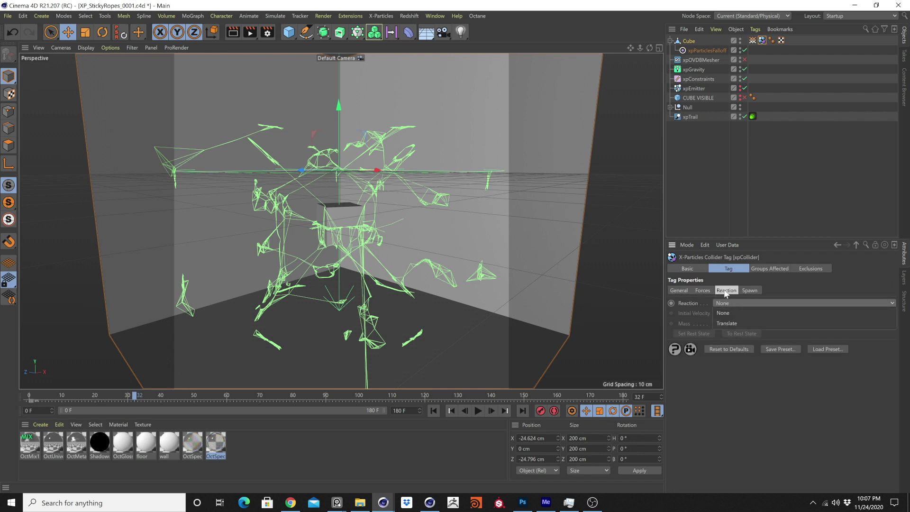
left_click(750, 291)
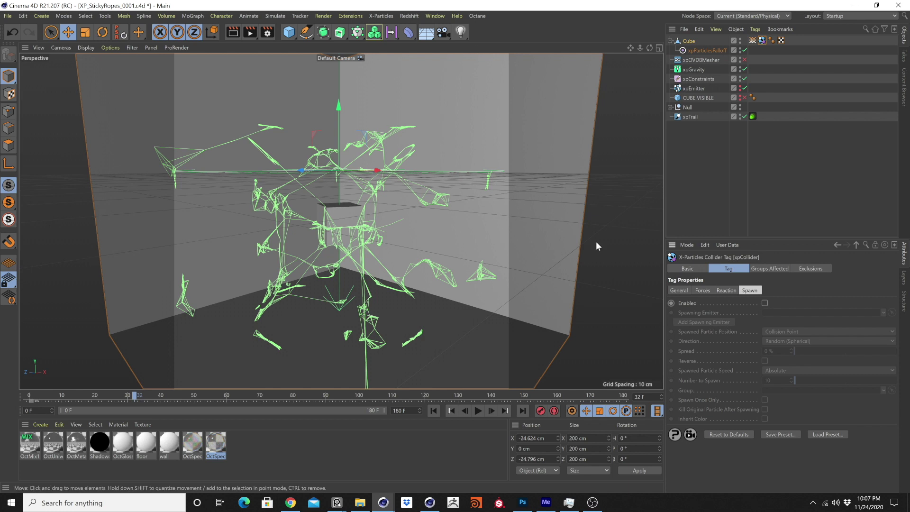
left_click(763, 302)
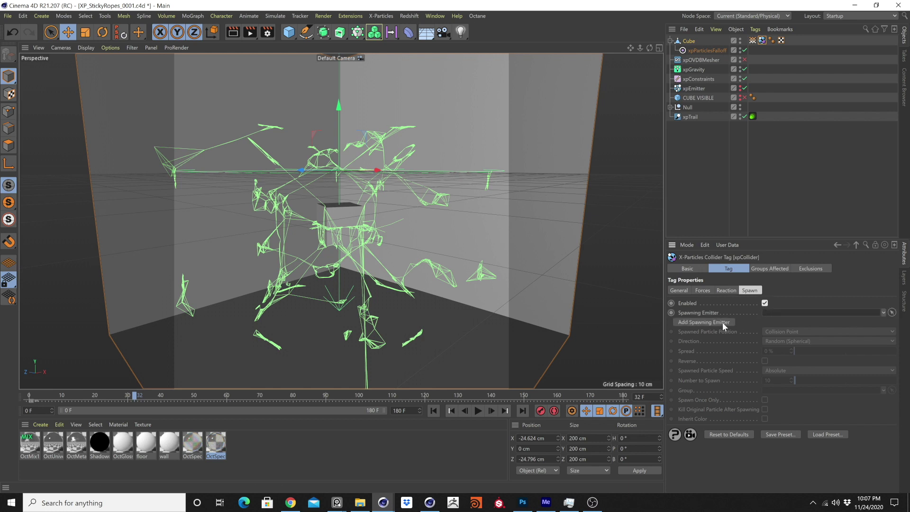
left_click(722, 322)
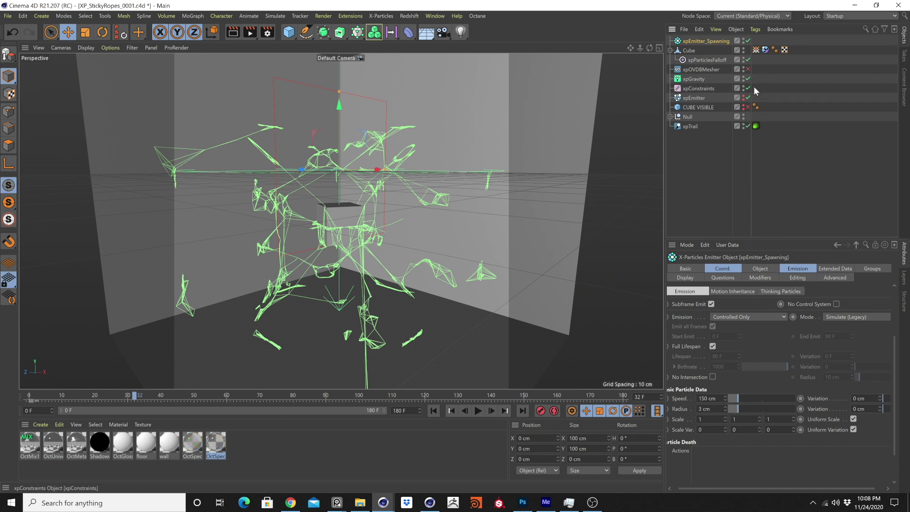
double_click(707, 408)
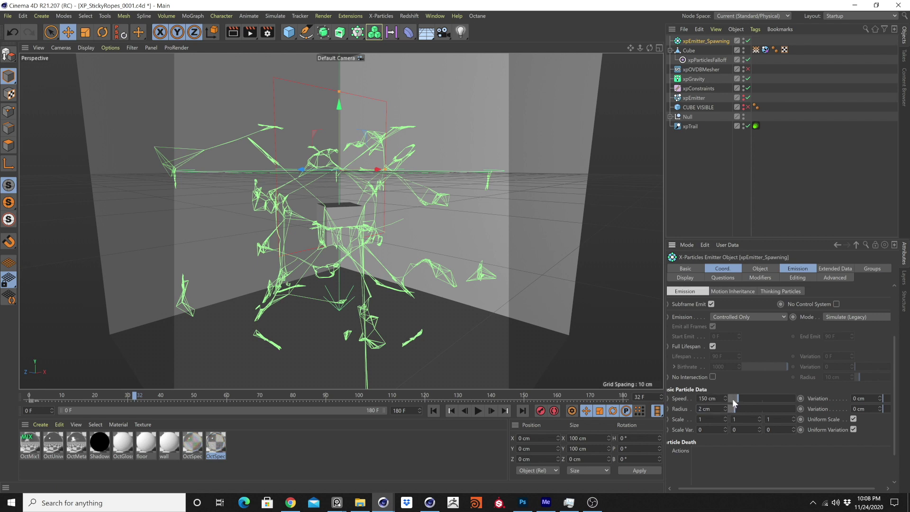
left_click_drag(727, 399, 487, 414)
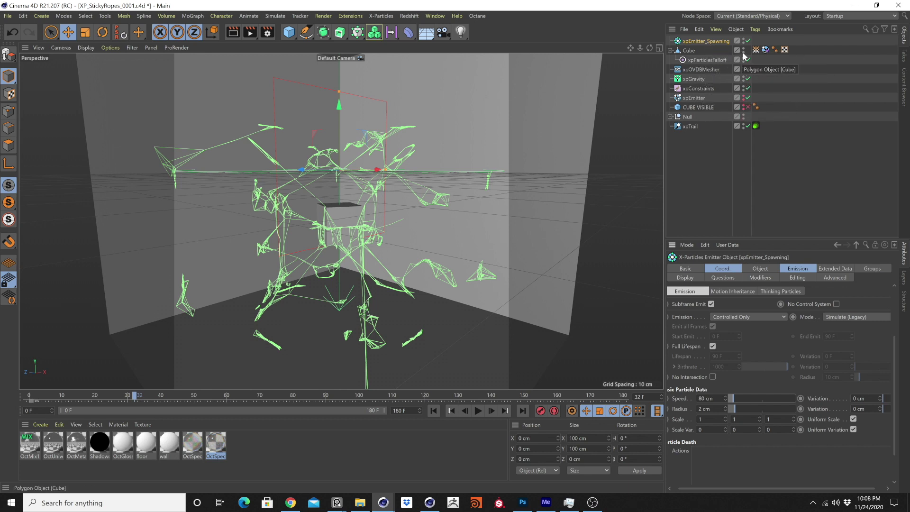
Step: Check the spawn settings of the room Cube's collider, replay the simulation from the start and inspect the spawned particles up close
left_click(765, 50)
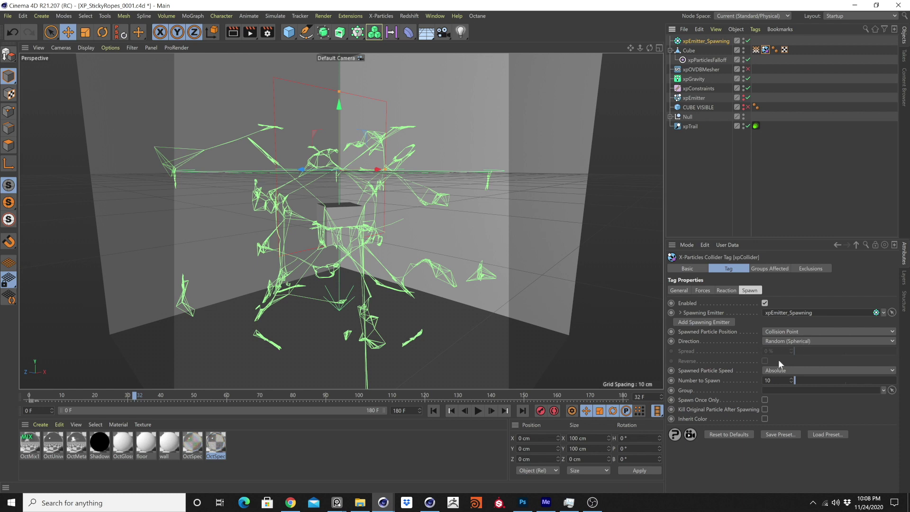
double_click(765, 380)
left_click(433, 410)
left_click(477, 411)
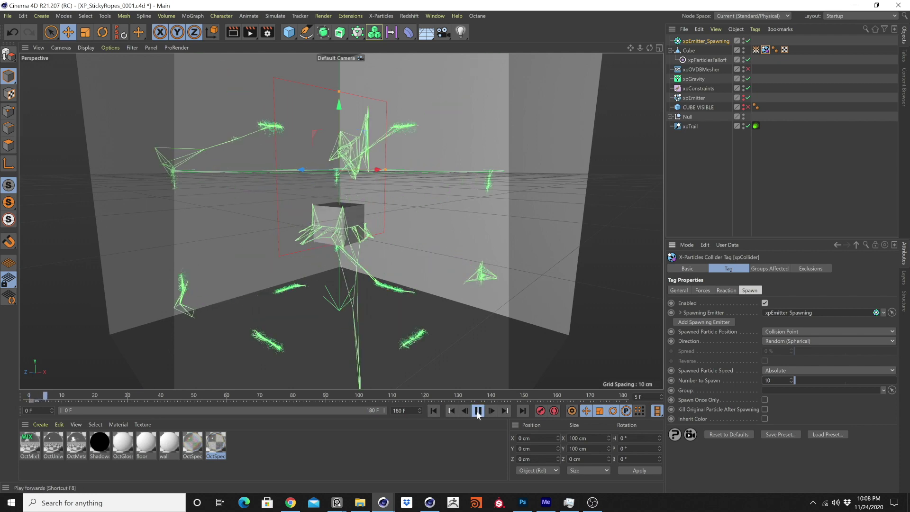
left_click(477, 412)
left_click_drag(422, 262, 478, 141, "alt")
right_click_drag(478, 141, 445, 247, "alt")
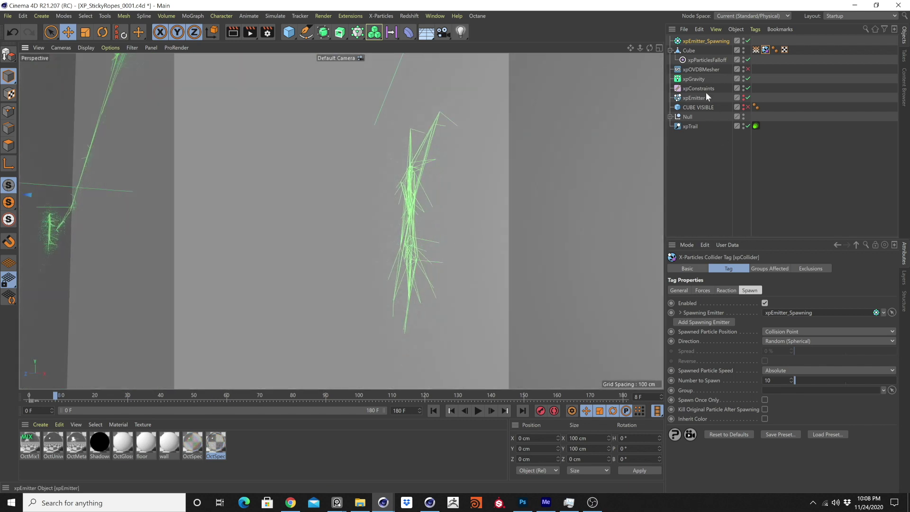
Step: Set the spawning emitter's Editor Display to Circle and replay the simulation from frame 0
left_click(700, 41)
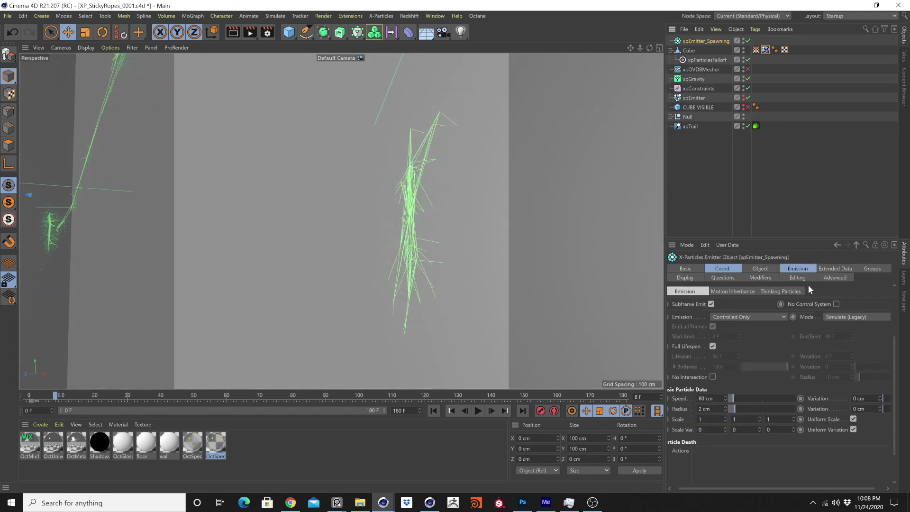
left_click(685, 278)
left_click(773, 368)
left_click(702, 284)
left_click(433, 410)
left_click(478, 411)
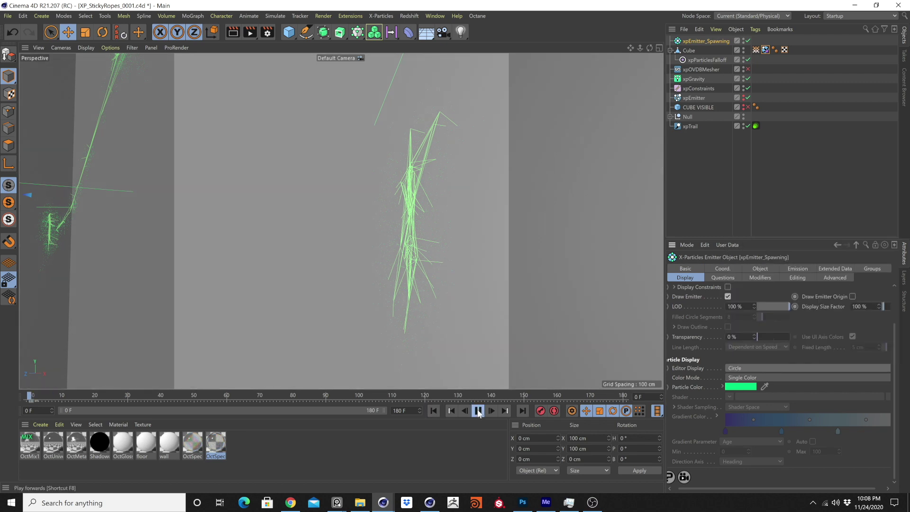
left_click(477, 411)
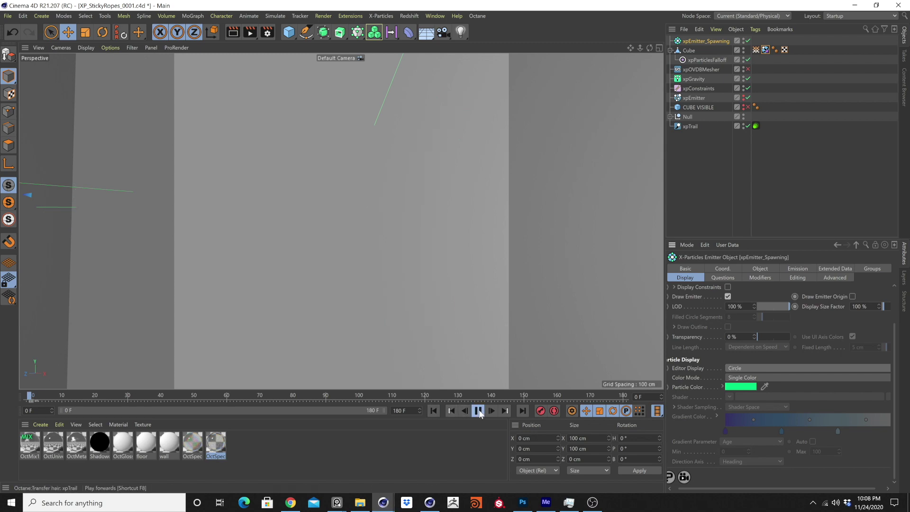
key("F8")
Step: Set the spawning emitter's particle Radius to 0.5 cm and replay the opening frames of the simulation
left_click(789, 269)
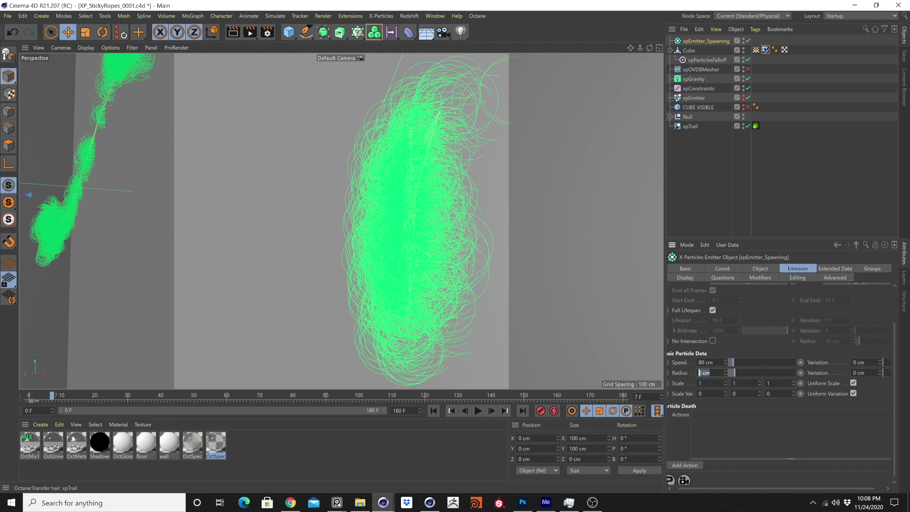
key("BackSpace")
key("BackSpace")
key("BackSpace")
key("BackSpace")
type("0.5")
key("Return")
left_click(429, 410)
left_click(478, 410)
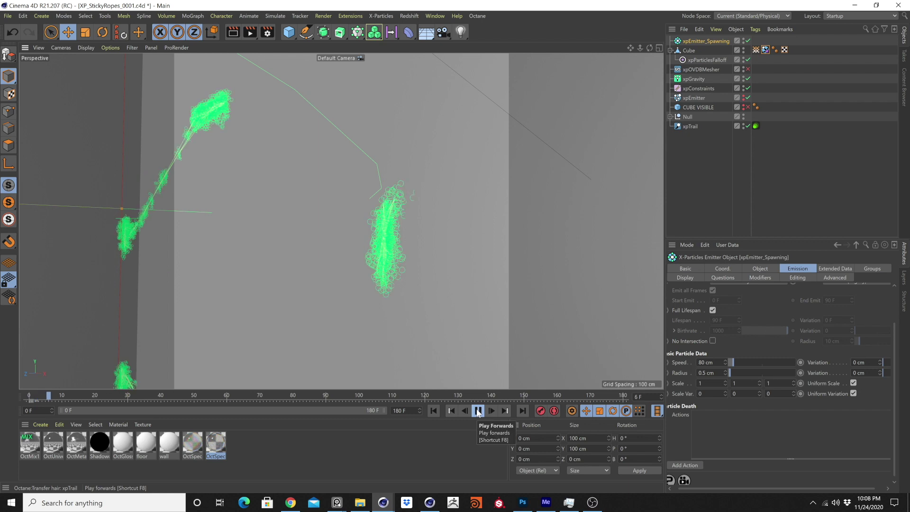
left_click(477, 410)
Step: Replay the simulation over the whole room, examine the particle clumps and drips on the walls from several angles, and return to frame 0
left_click_drag(366, 299, 389, 246, "alt")
scroll(388, 231, "down", 5)
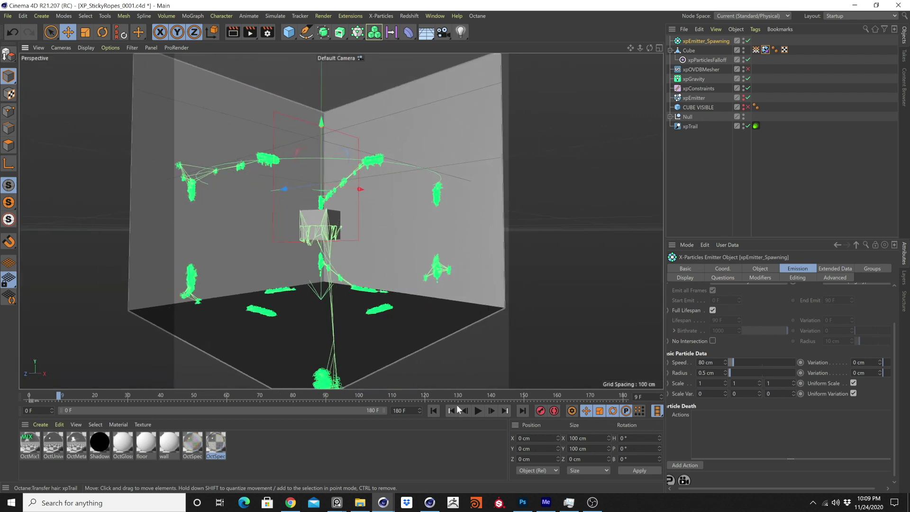
left_click(434, 410)
left_click(477, 410)
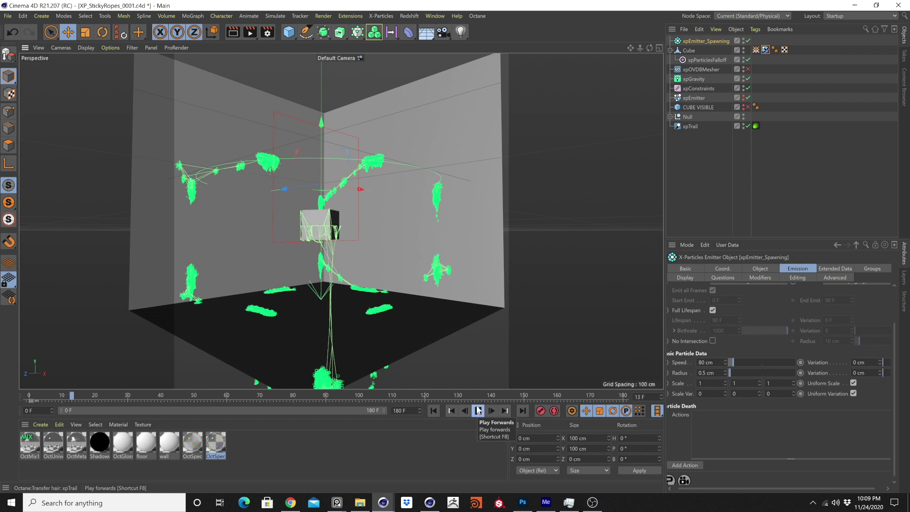
left_click(478, 411)
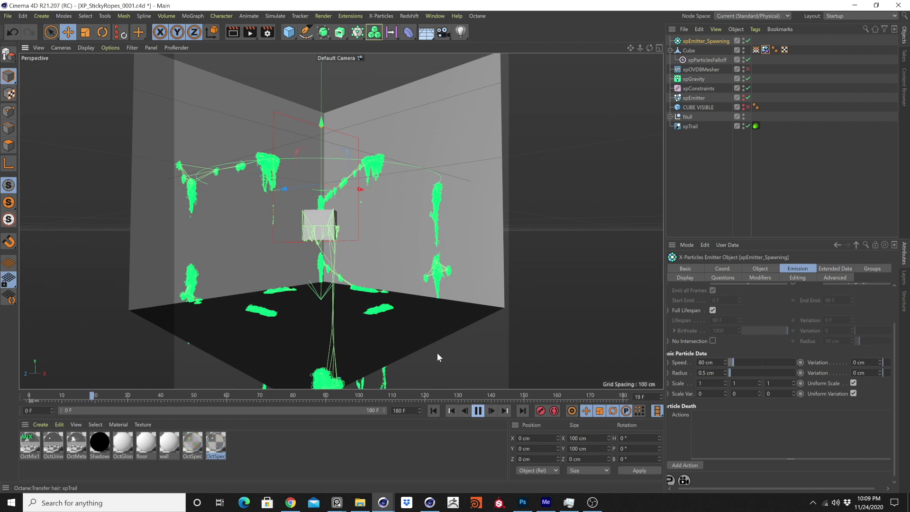
left_click(477, 411)
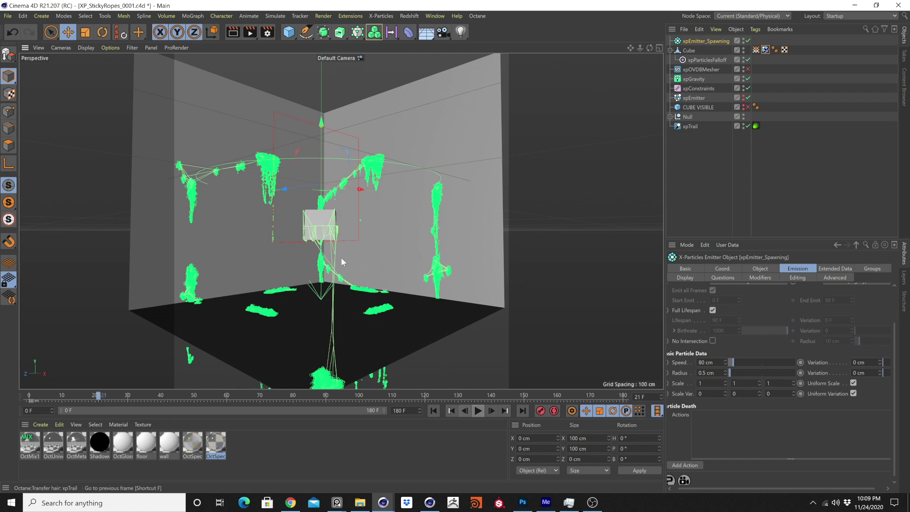
scroll(341, 256, "up", 2)
mouse_move(355, 254)
left_mouse_down("alt")
mouse_move(374, 288)
mouse_move(350, 266)
left_mouse_up("alt")
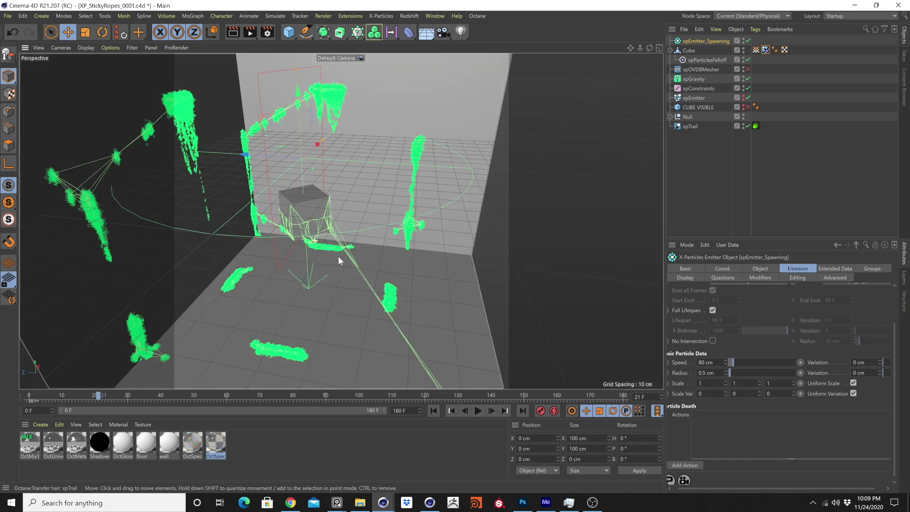
left_click_drag(293, 240, 294, 239, "alt")
left_click_drag(250, 186, 594, 185, "alt")
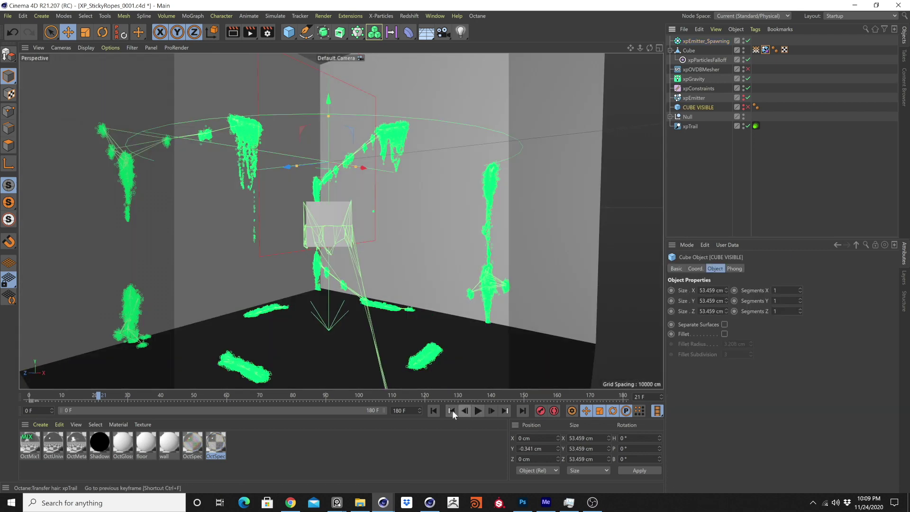
left_click(451, 410)
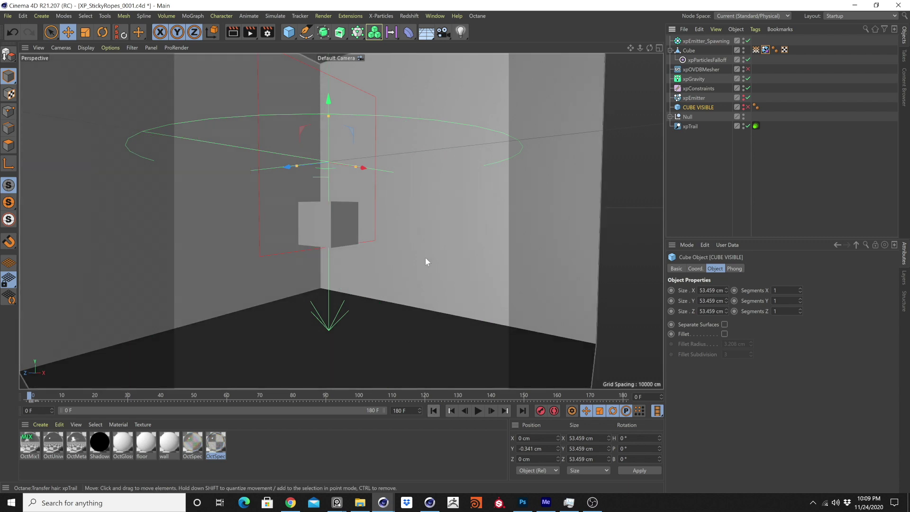